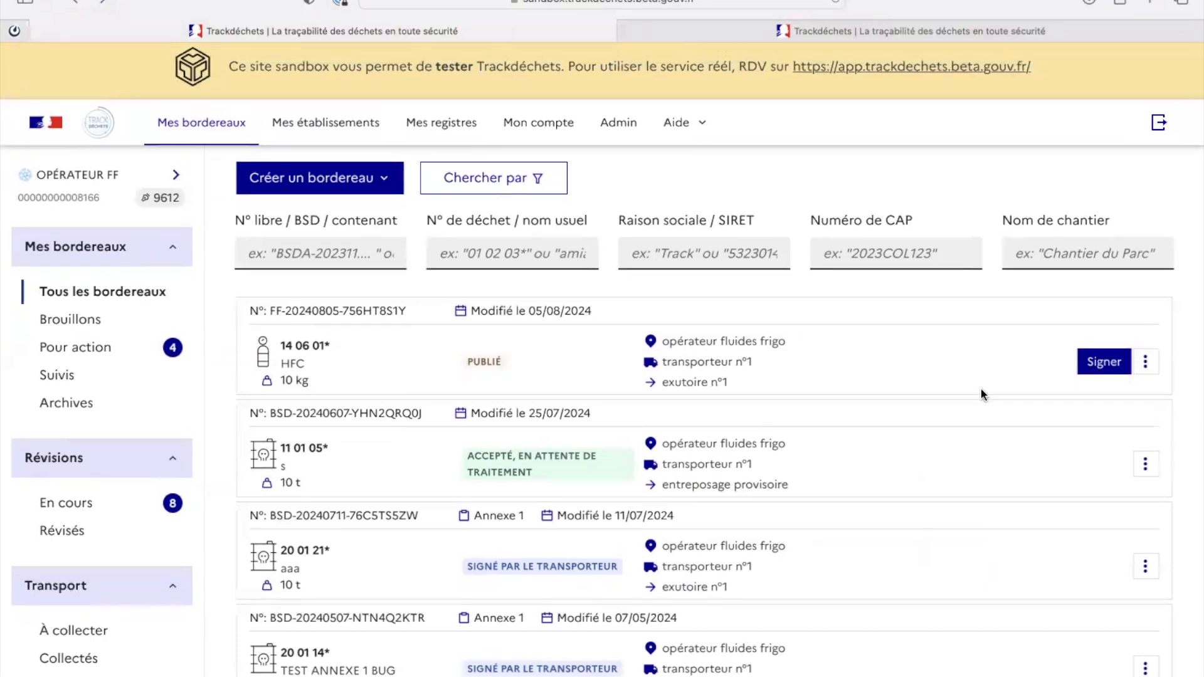
left_click(1146, 362)
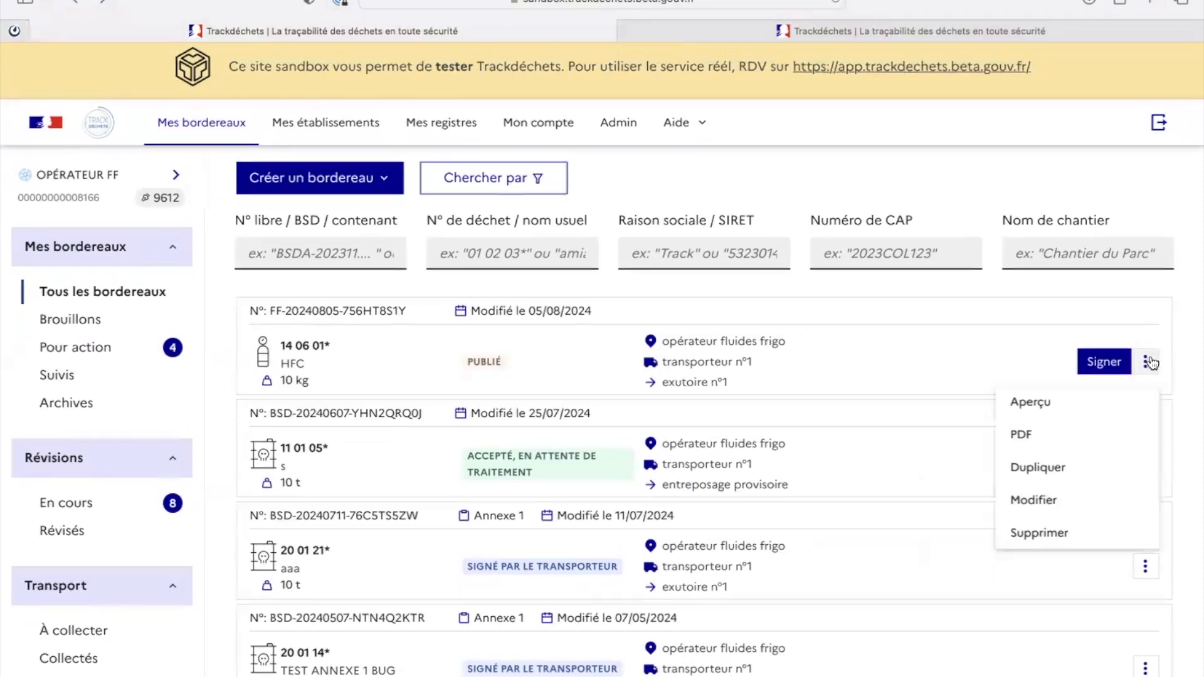
left_click(1029, 499)
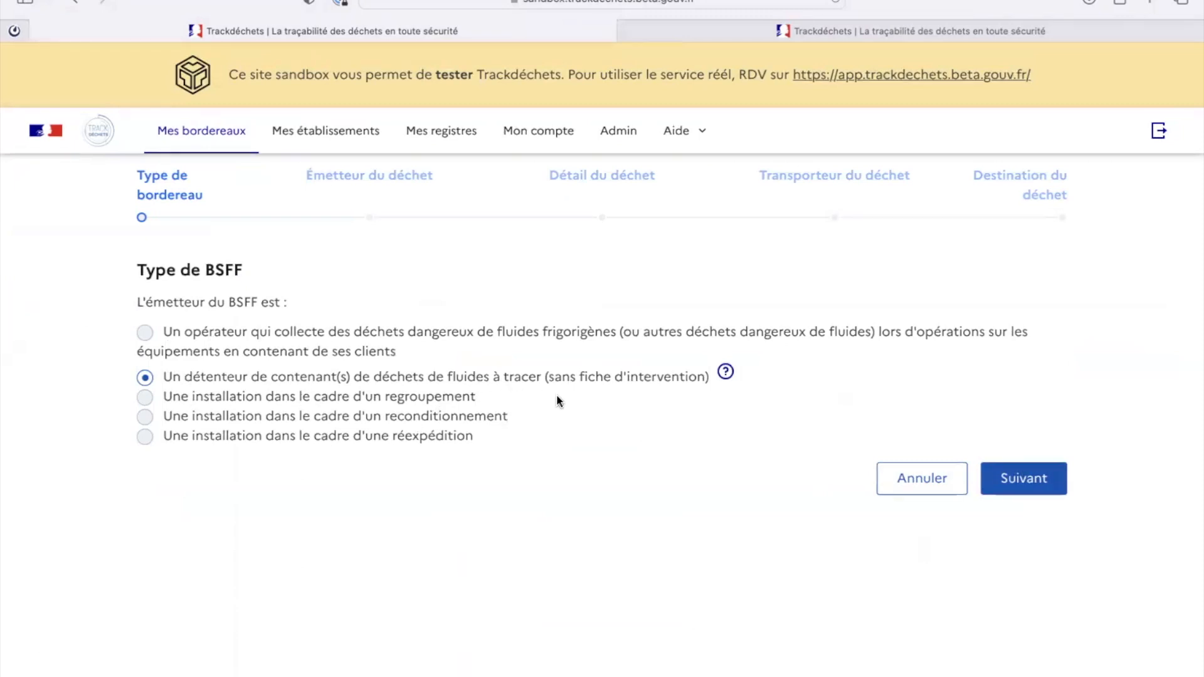
left_click(991, 479)
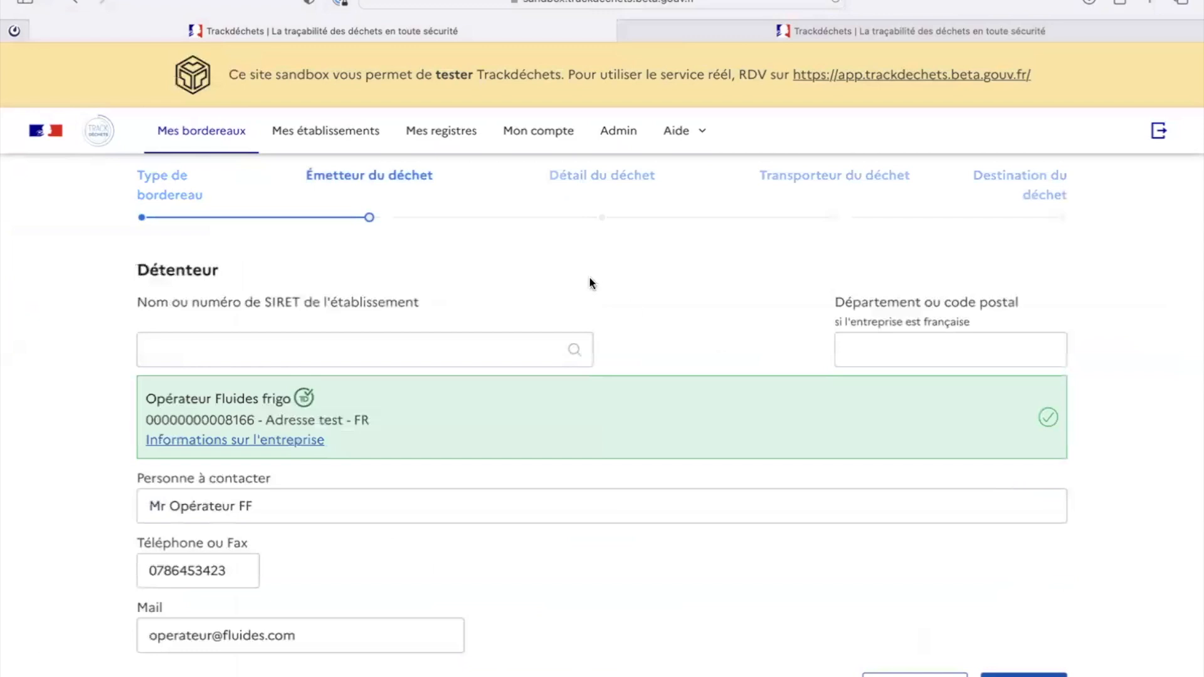
scroll(352, 217, "down", 1)
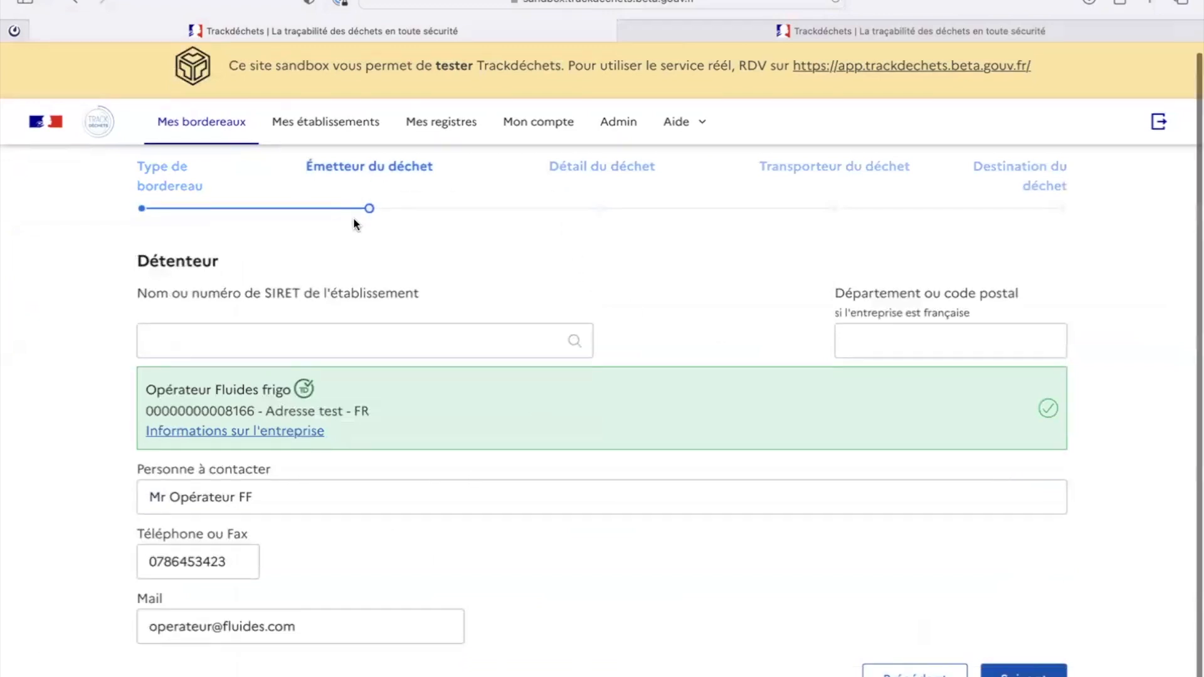
Step: Advance to Détail du déchet and review the waste details and its two bottle containers
left_click(596, 168)
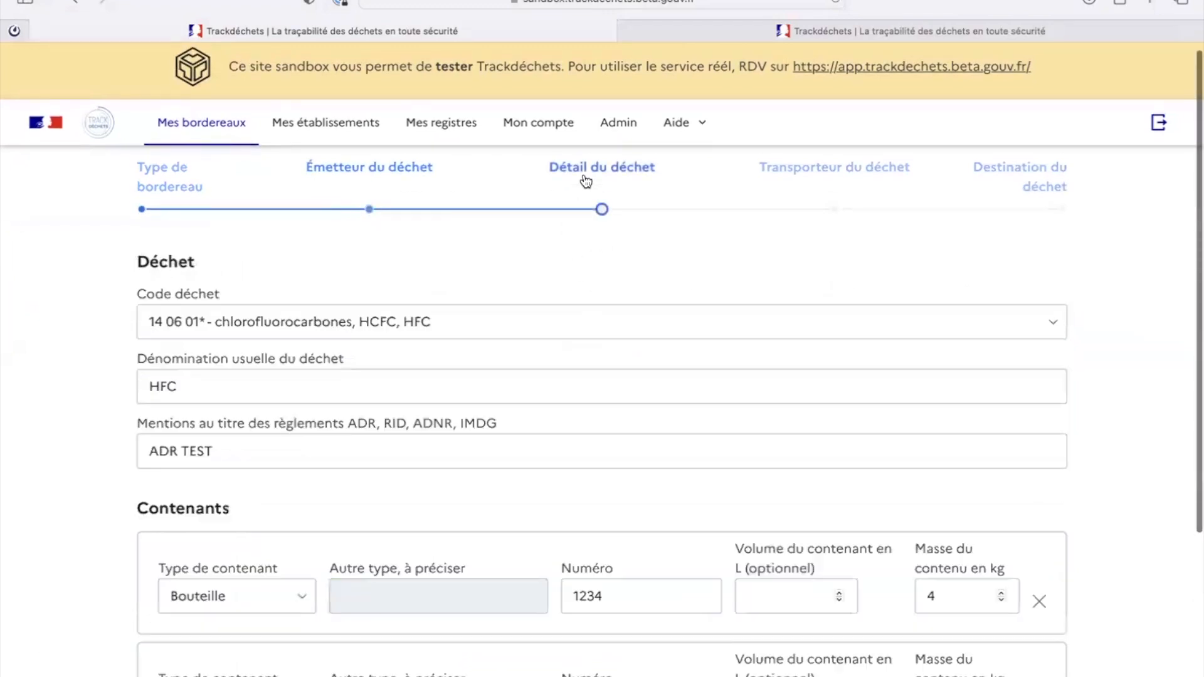
scroll(464, 363, "down", 2)
scroll(464, 365, "down", 1)
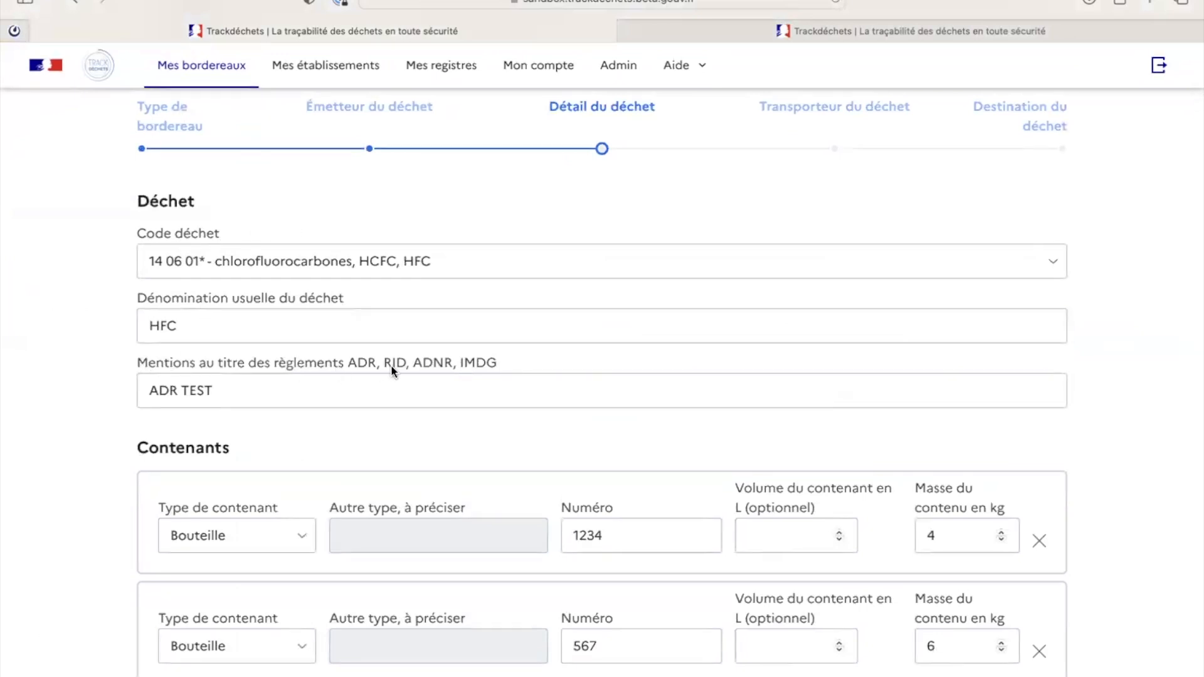
scroll(391, 370, "down", 5)
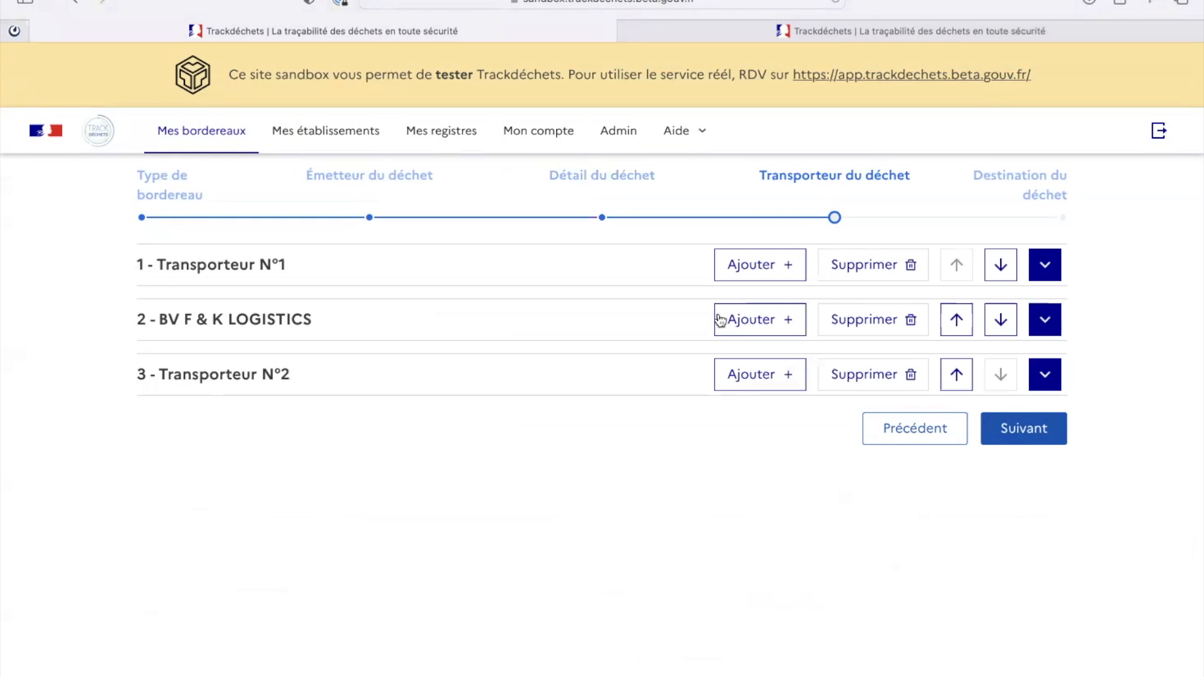
Step: Expand Transporteur N°1's carrier details and keep Route as its transport mode
left_click(1033, 276)
scroll(420, 323, "down", 2)
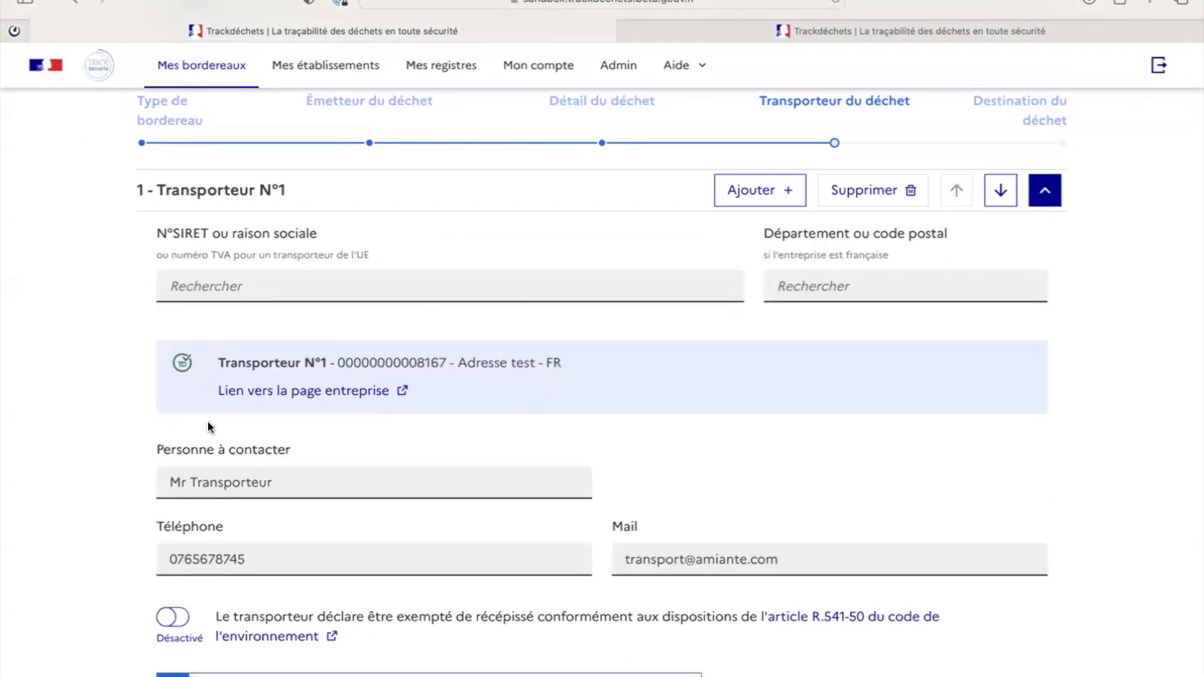
scroll(208, 422, "down", 2)
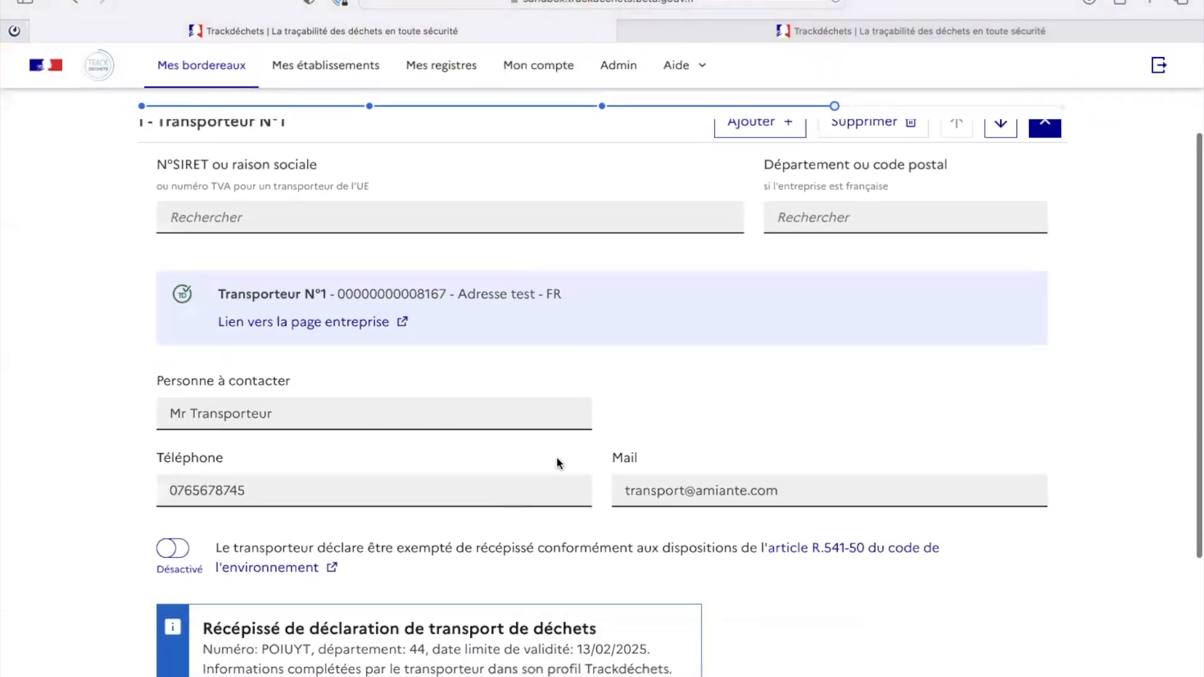
scroll(227, 383, "down", 5)
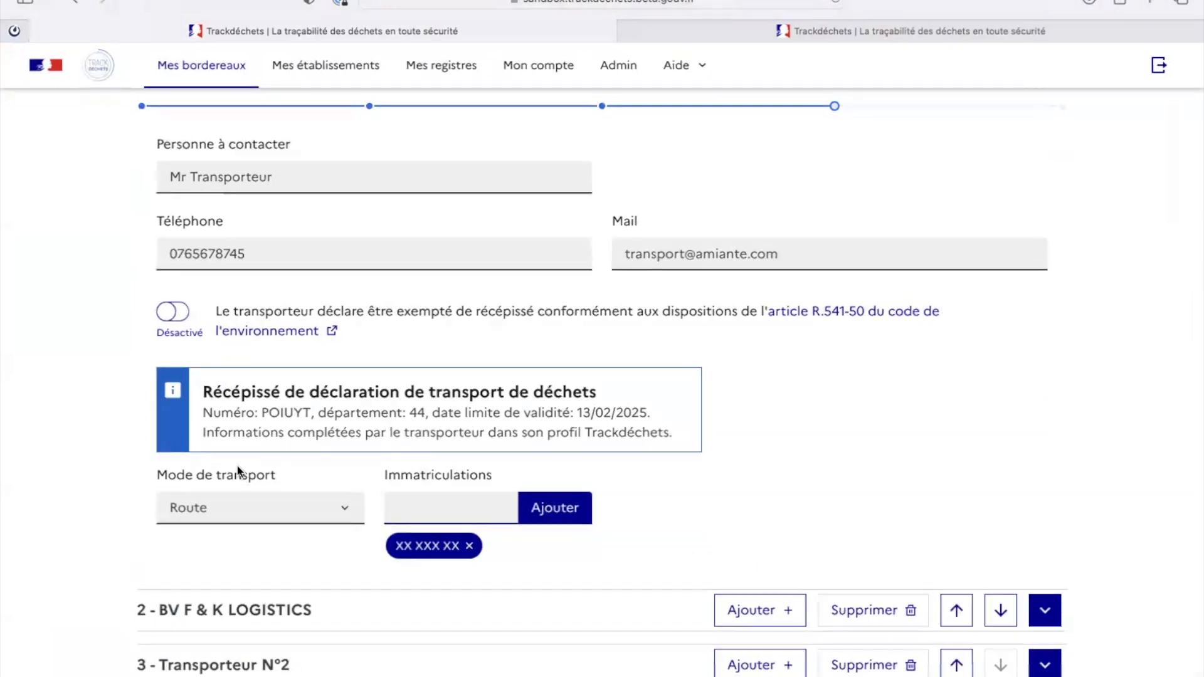
left_click(276, 506)
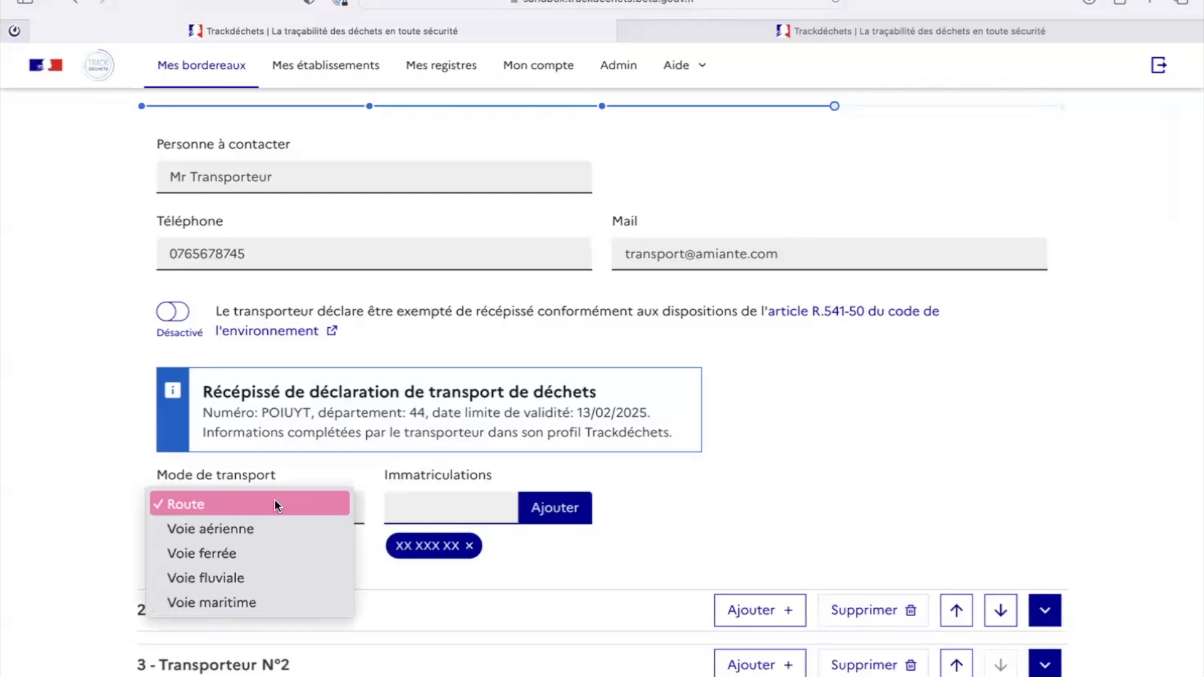
left_click(275, 504)
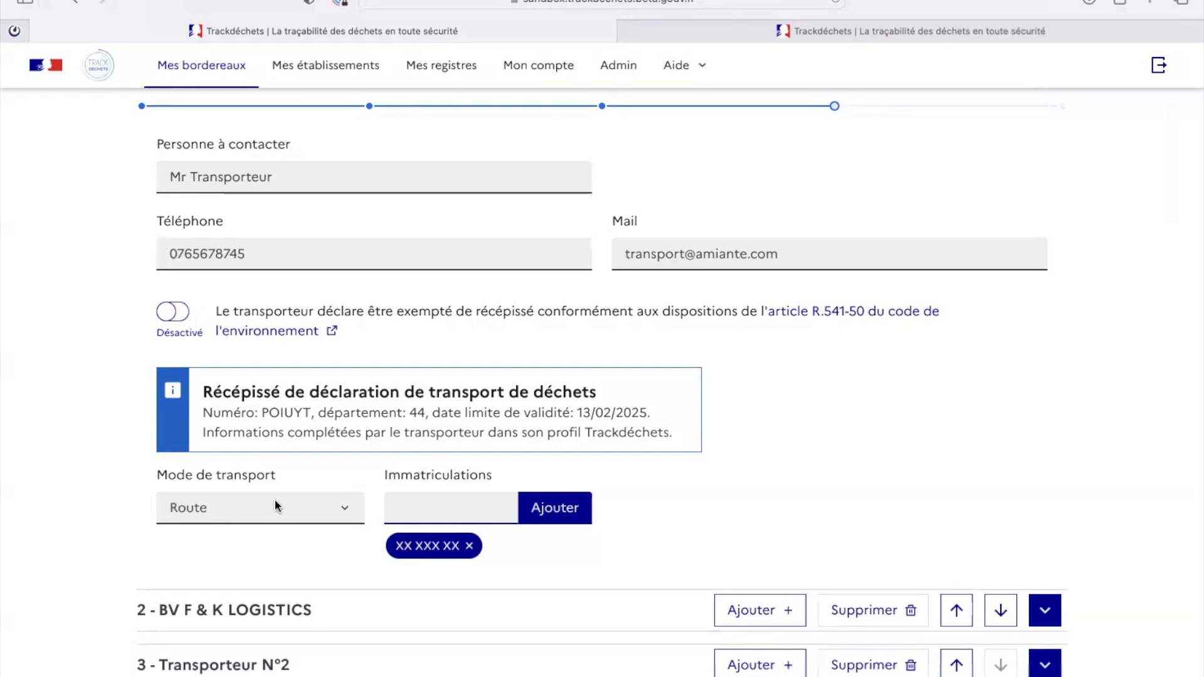
scroll(276, 506, "up", 5)
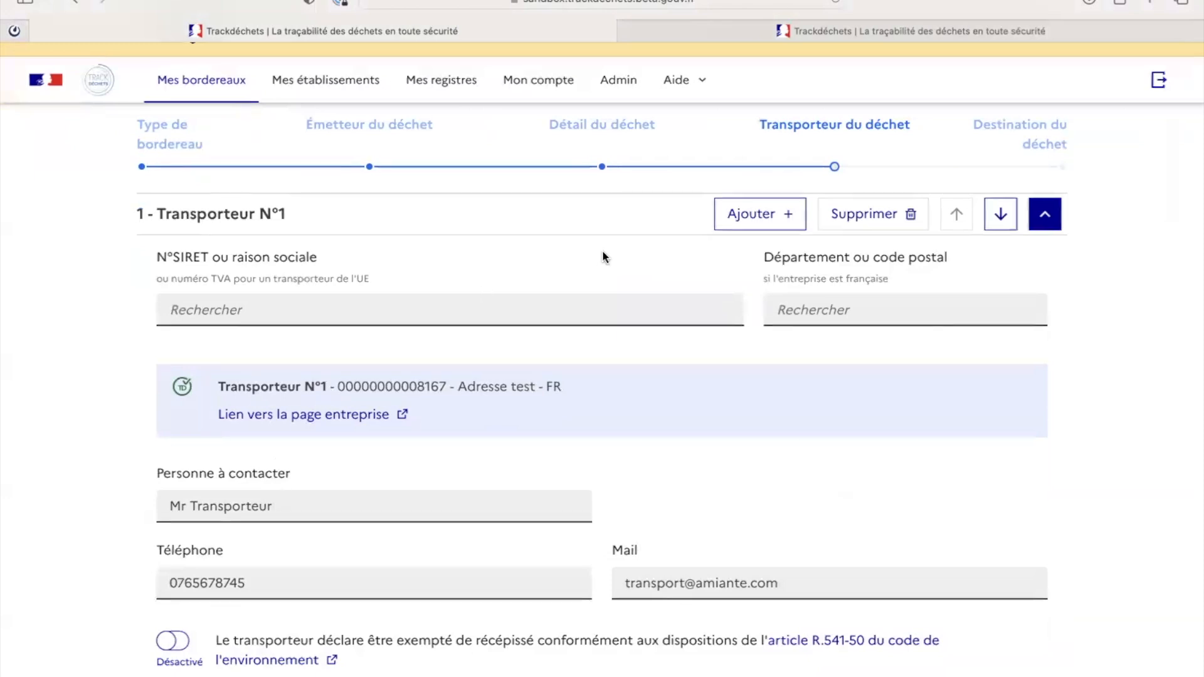
Step: Add another carrier after Transporteur N°1, picking Transporteur N°1 from Récents
left_click(762, 216)
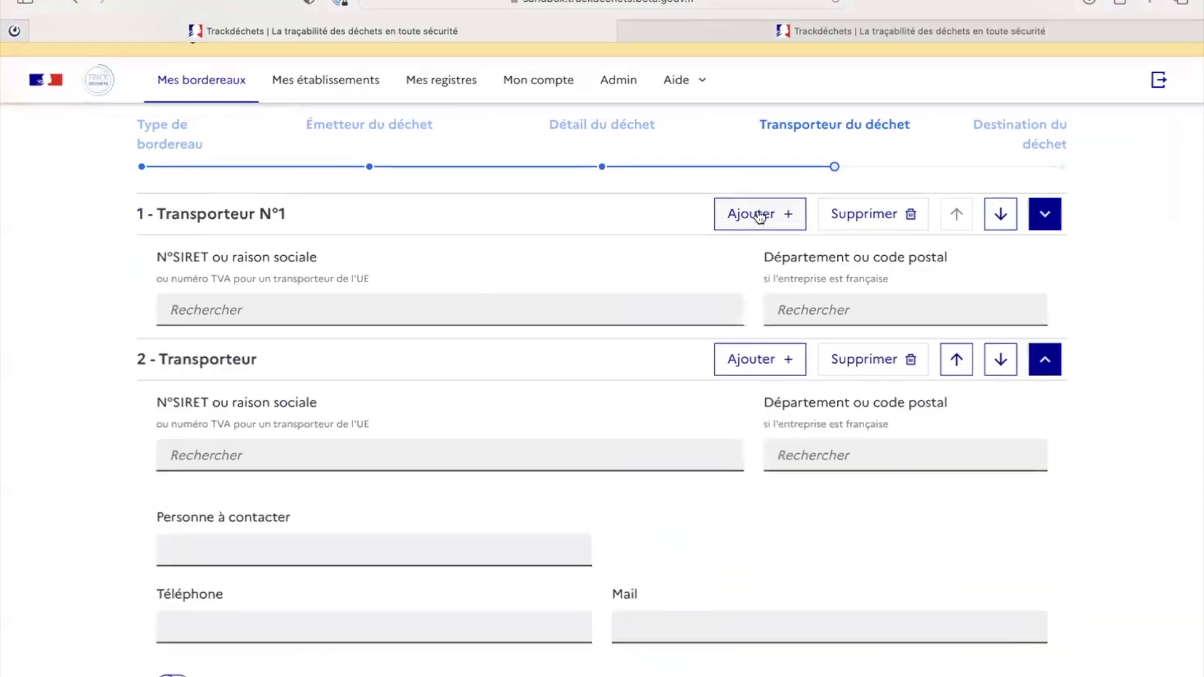
scroll(356, 564, "down", 2)
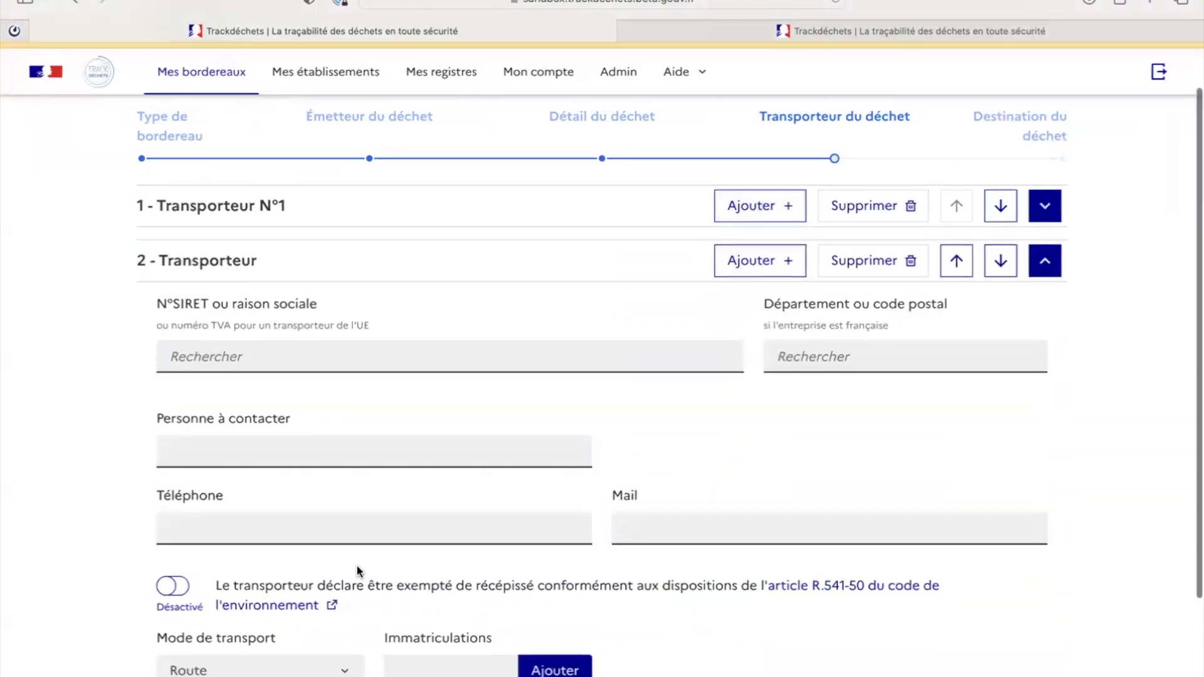
left_click(198, 314)
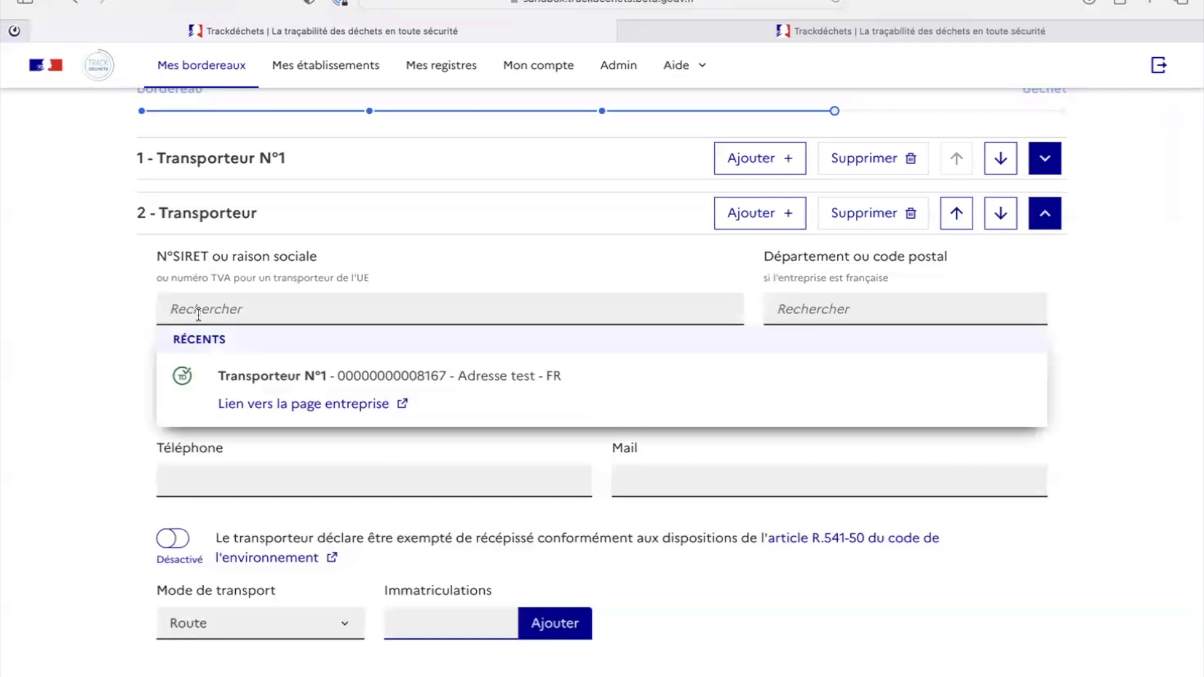
left_click(319, 374)
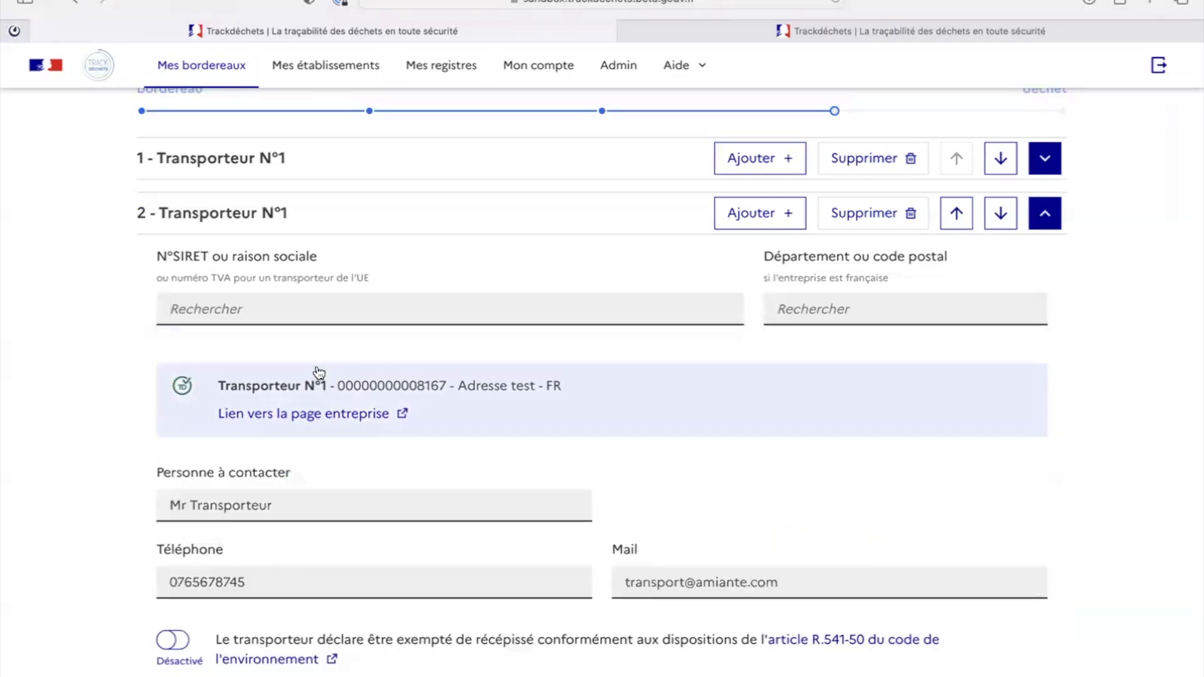
scroll(330, 326, "down", 2)
scroll(331, 335, "down", 3)
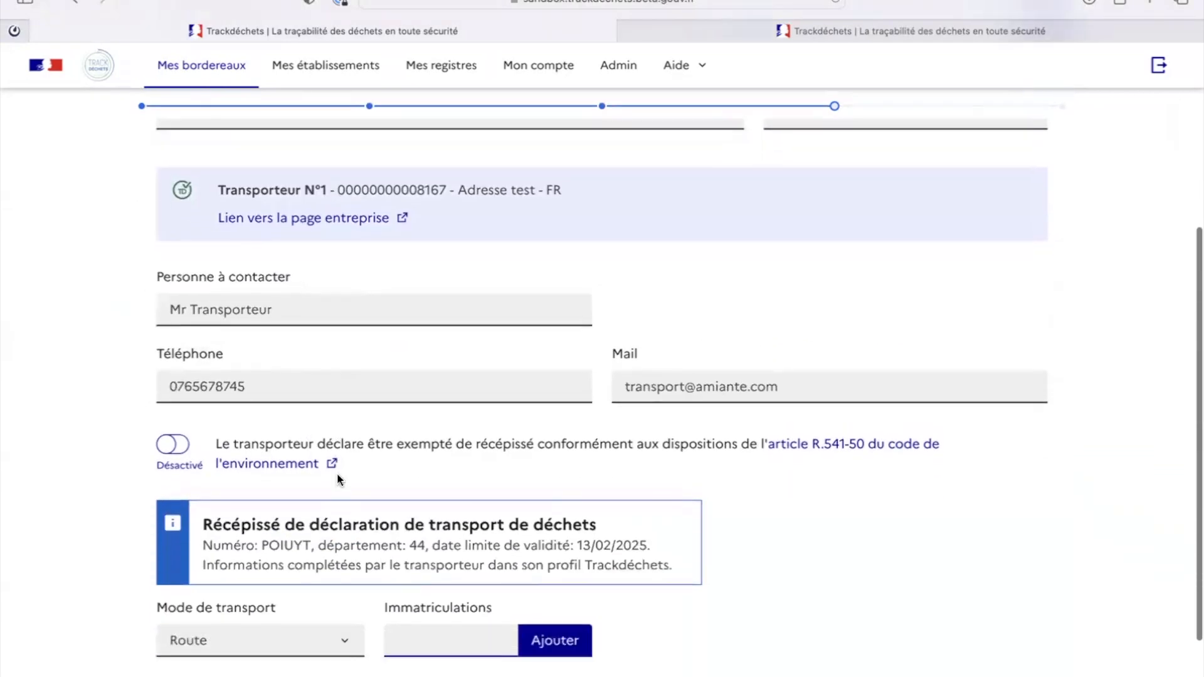
left_click(333, 584)
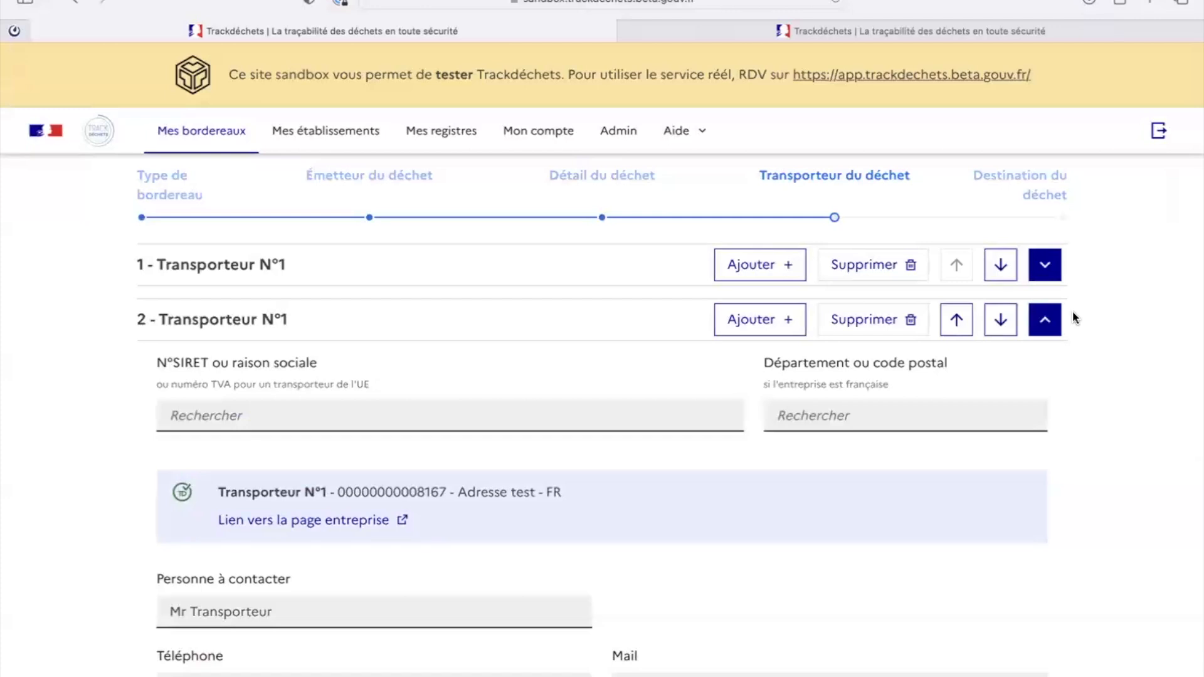
Step: Delete the extra carrier, then swap Transporteur N°1 and N°2 and restore their original order
left_click(878, 327)
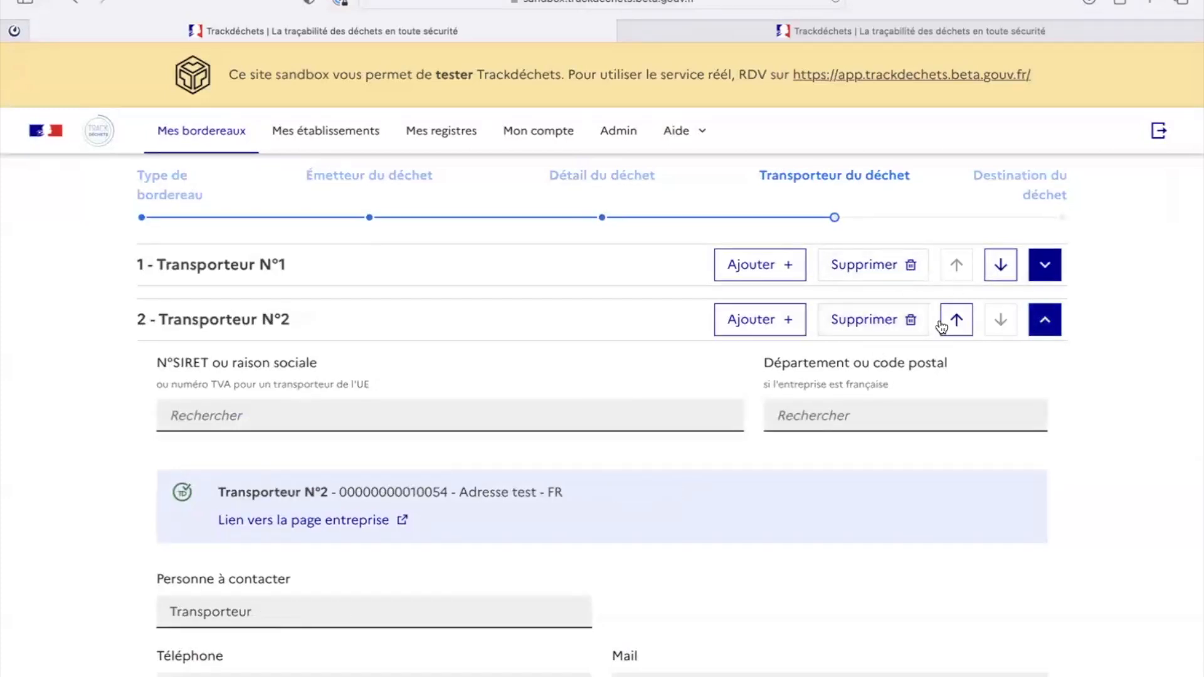
left_click(1045, 320)
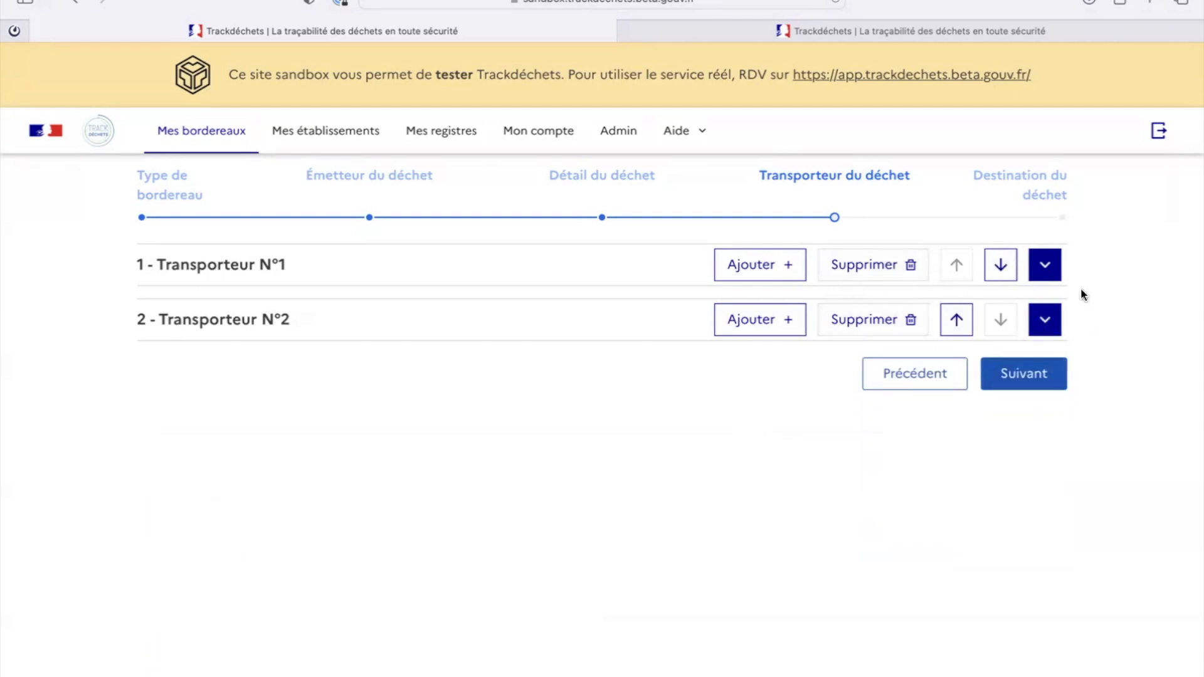
left_click(956, 319)
left_click(997, 269)
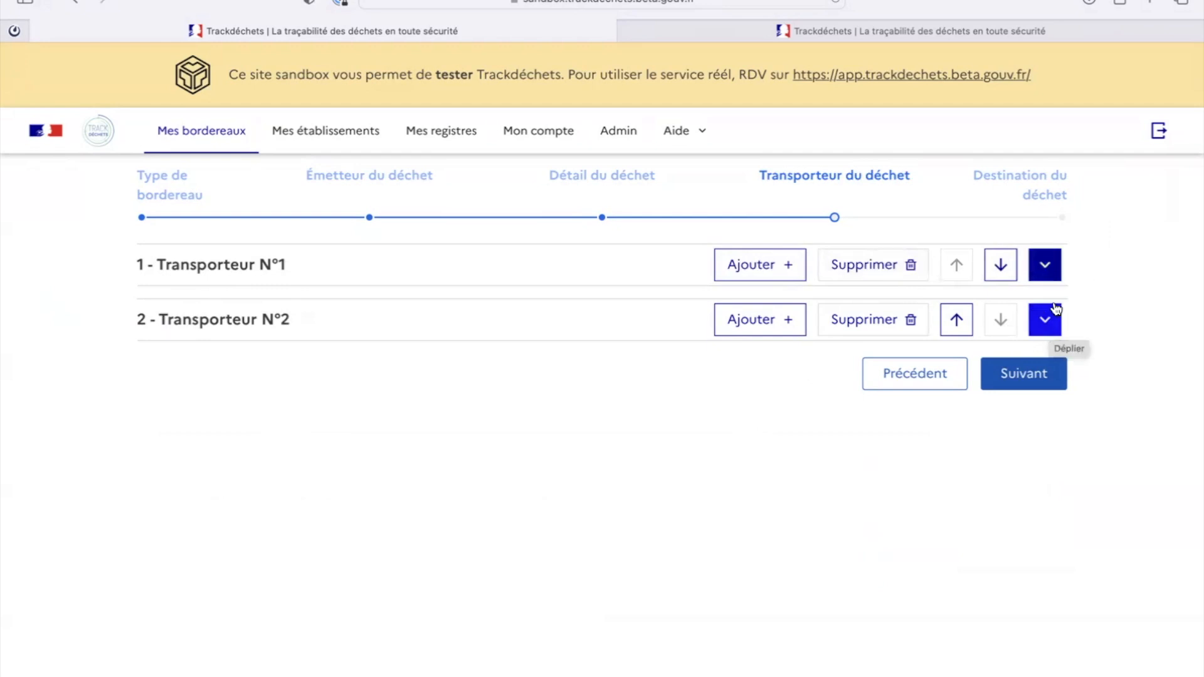
Step: Continue to Destination du déchet, confirm Exutoire N°1 with operation R1, and save the BSFF
left_click(1046, 321)
left_click(1046, 321)
left_click(1037, 375)
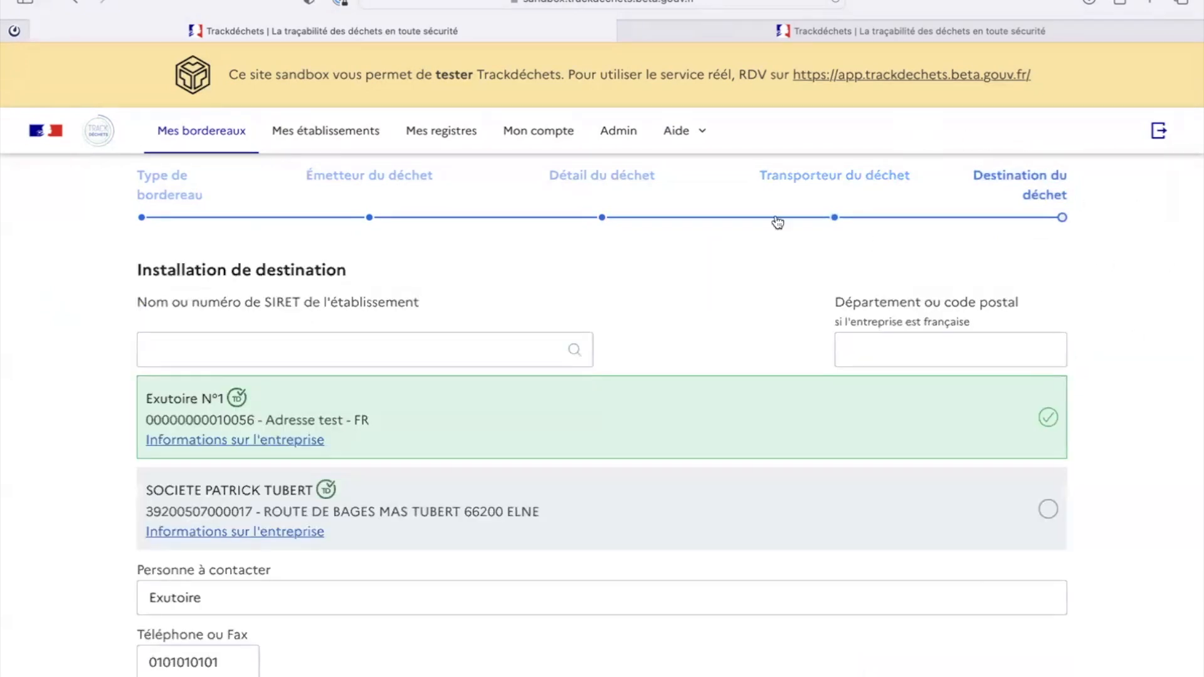
scroll(908, 207, "down", 3)
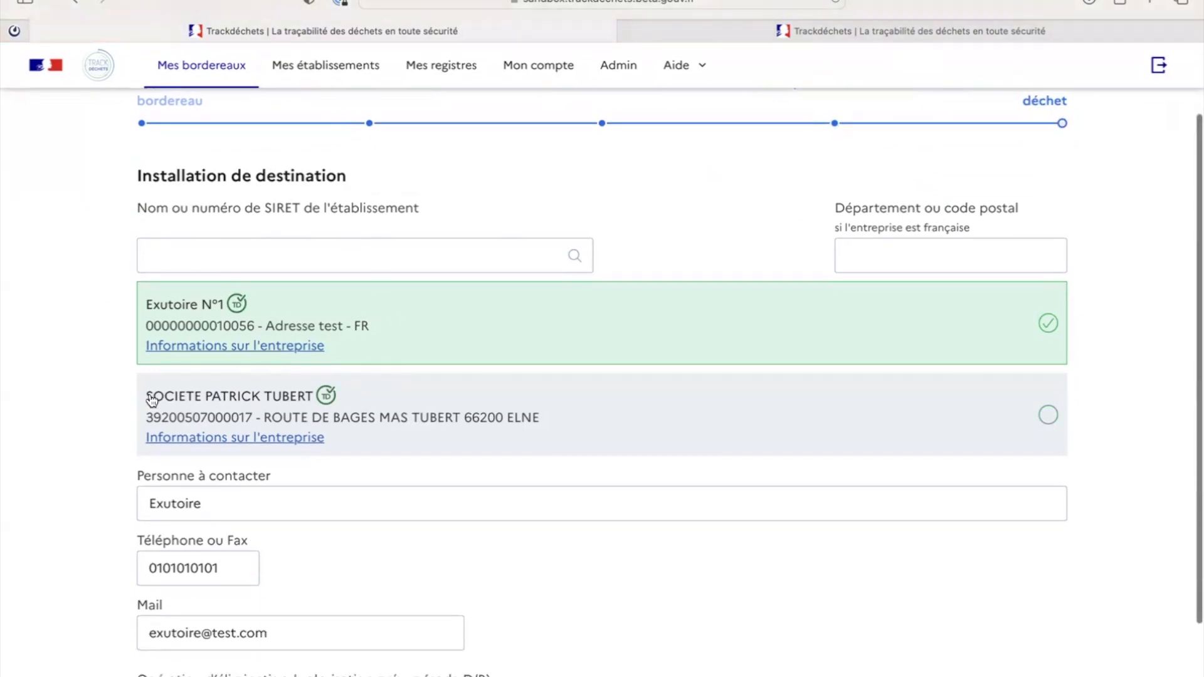
scroll(231, 414, "down", 4)
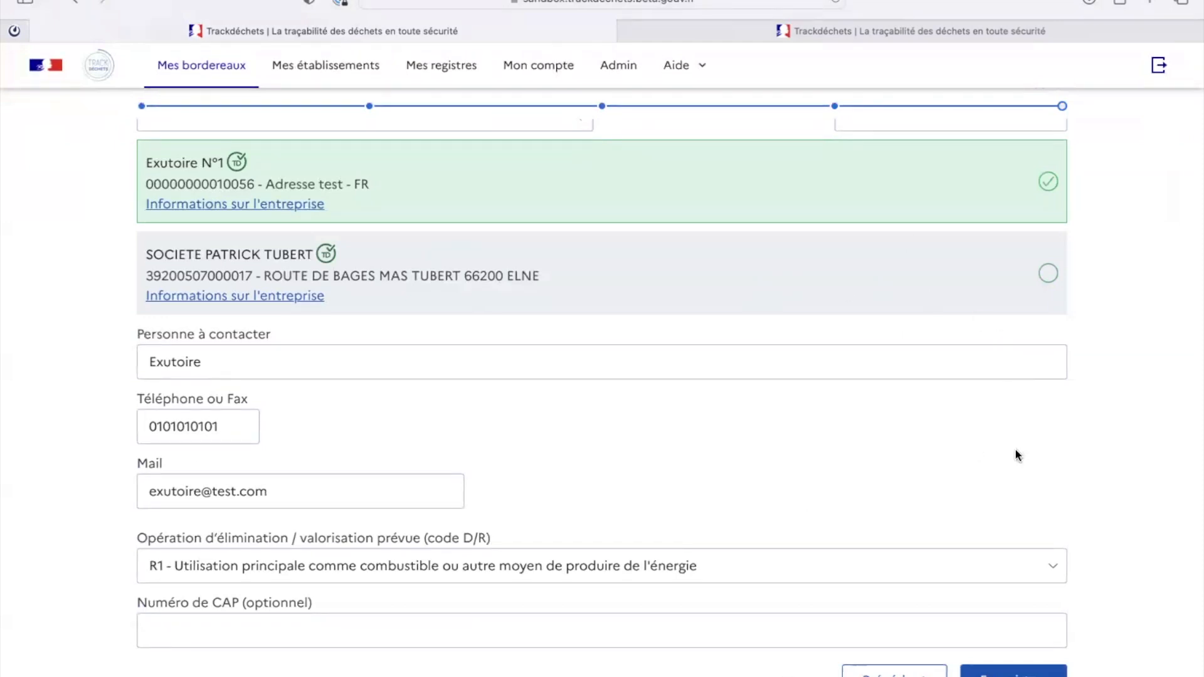
left_click(1014, 671)
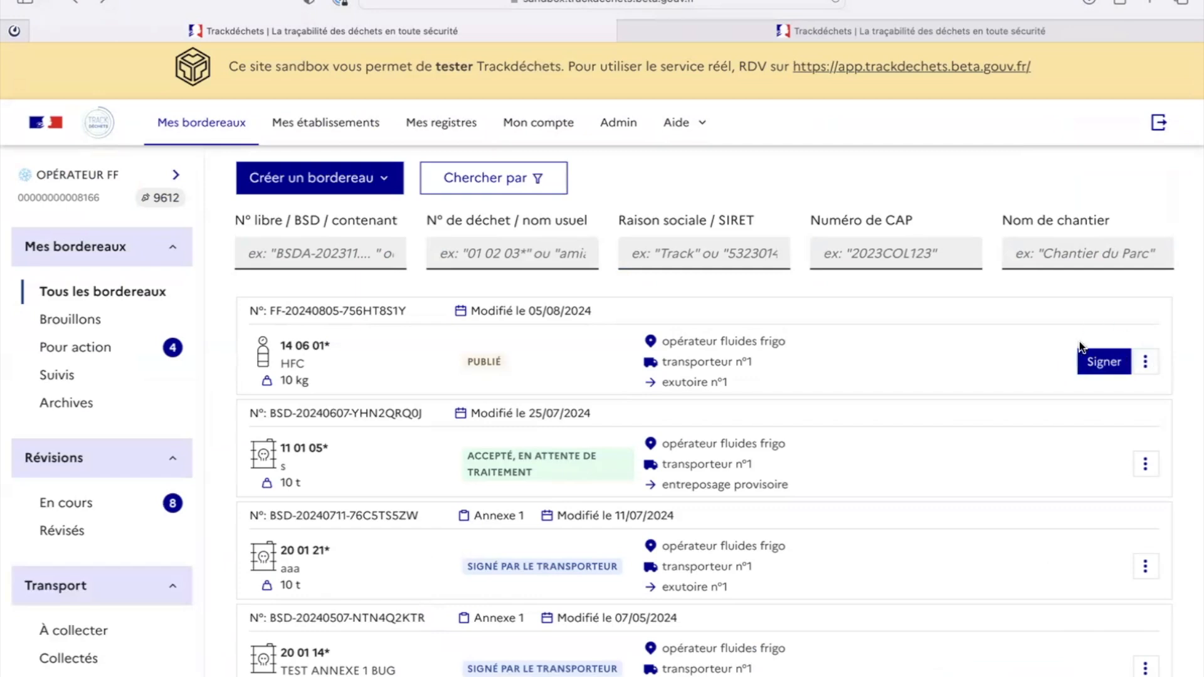
left_click(1155, 367)
left_click(1065, 399)
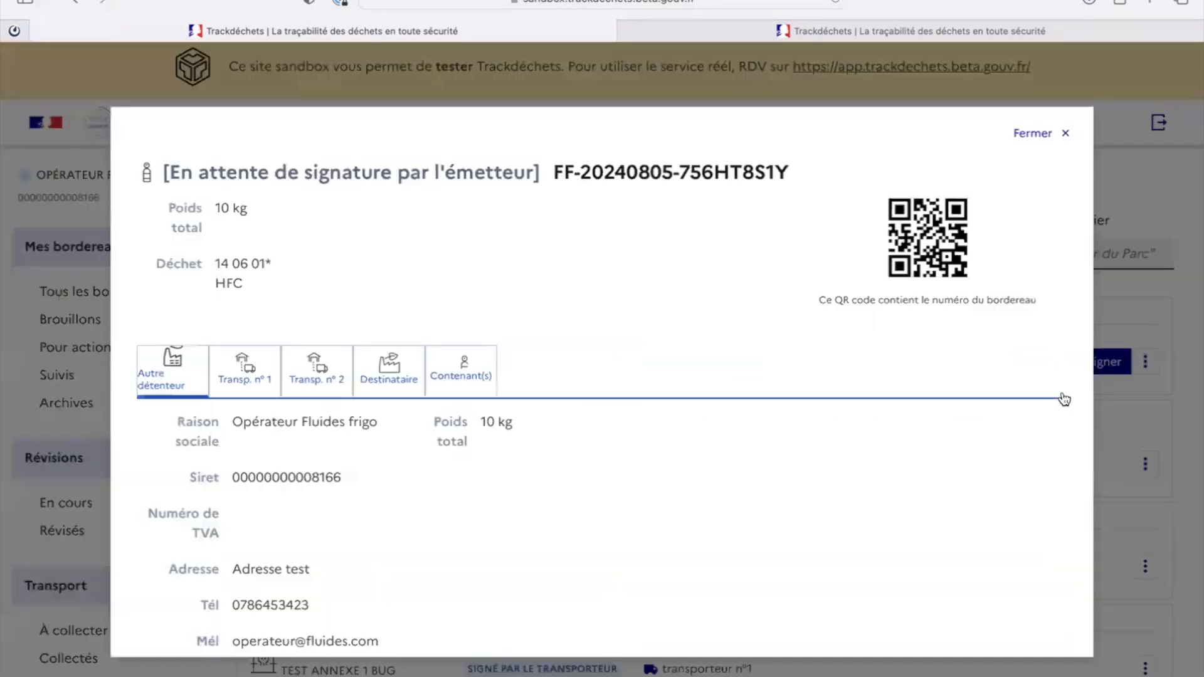
scroll(794, 384, "down", 1)
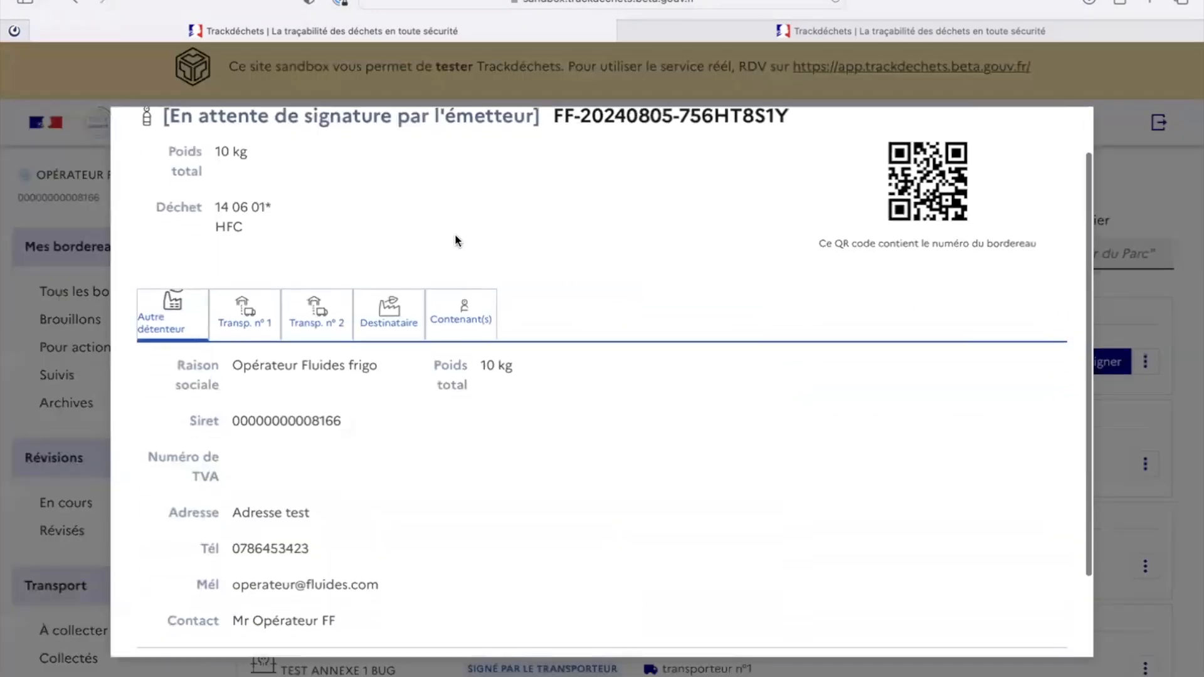
left_click(246, 318)
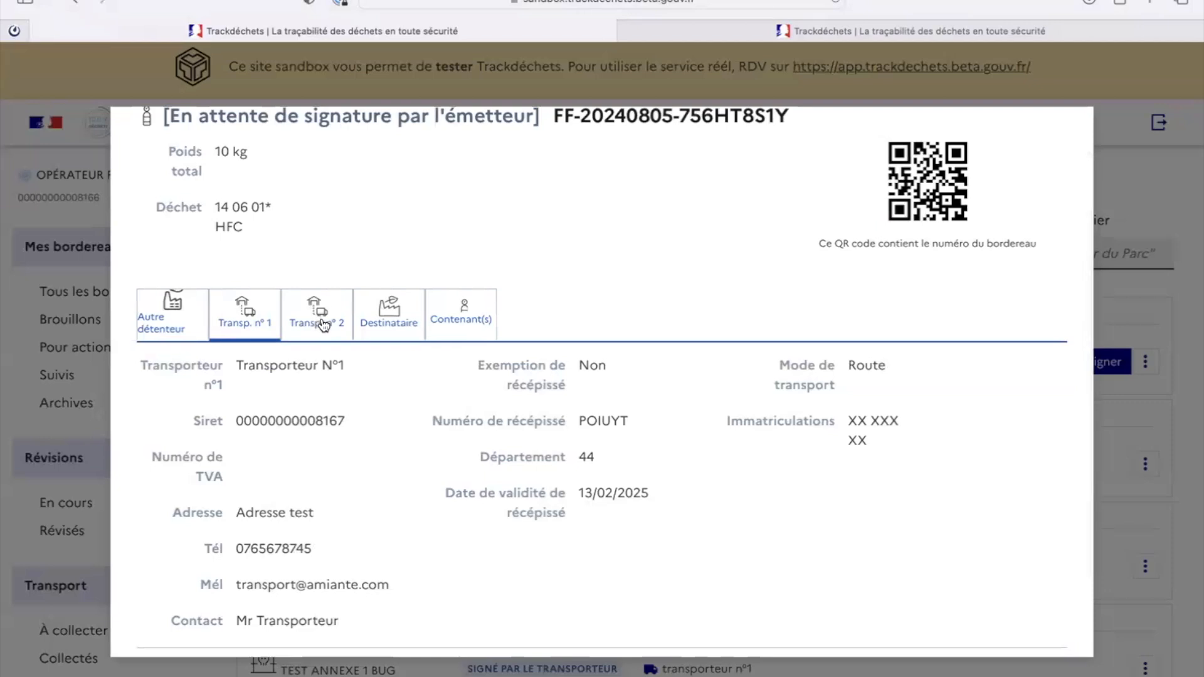
left_click(323, 324)
key("Escape")
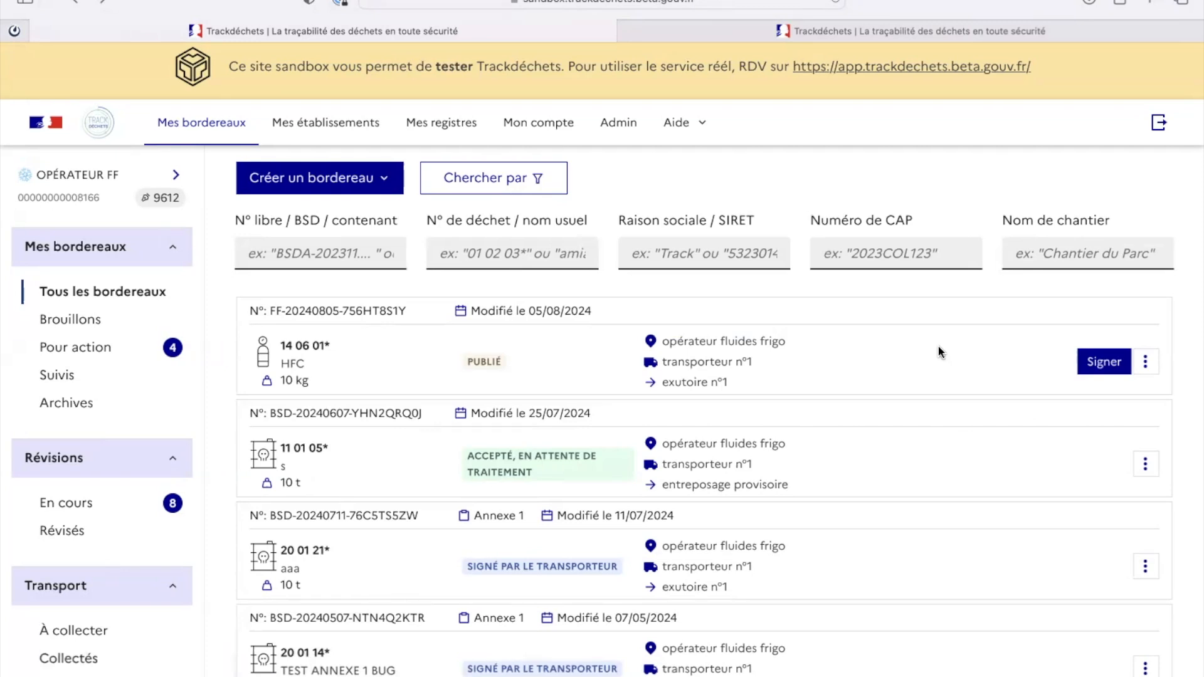
left_click_drag(262, 311, 424, 314)
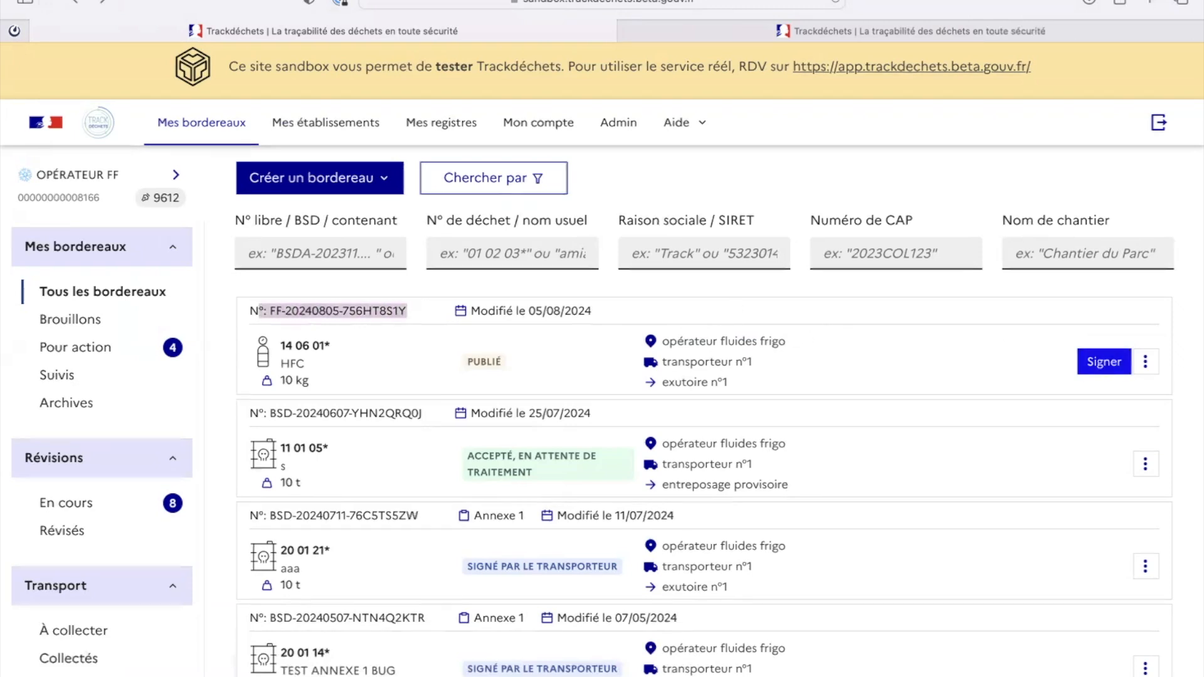
left_click(1113, 372)
scroll(689, 434, "down", 1)
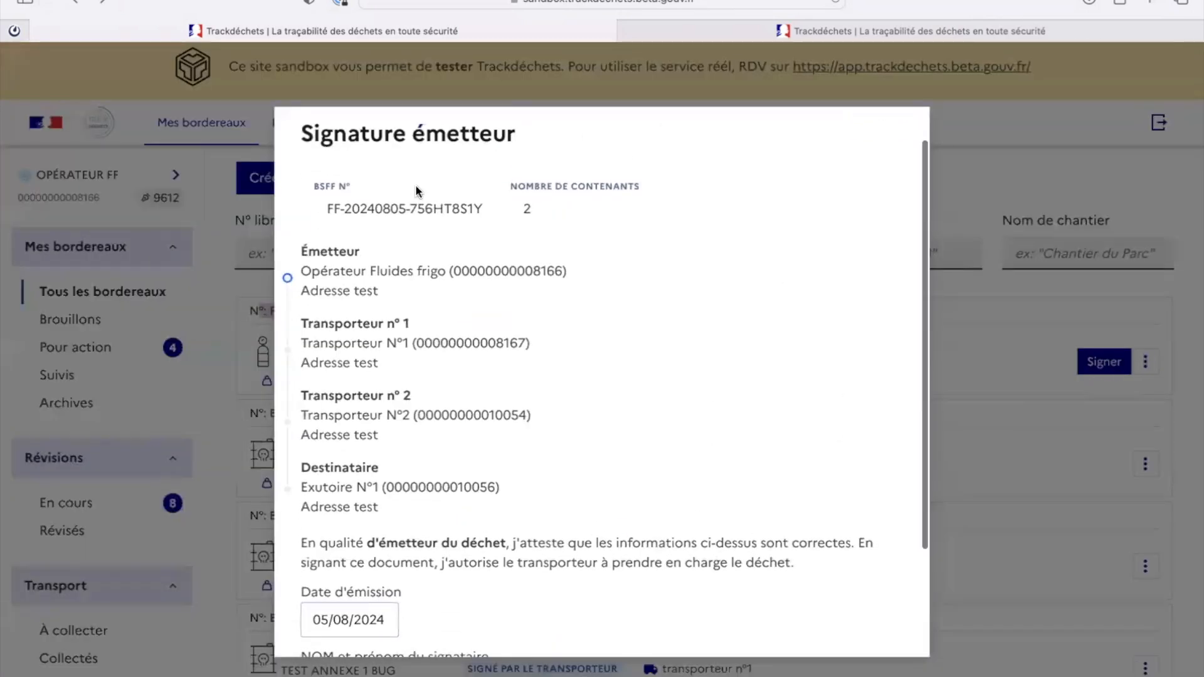
left_click_drag(326, 206, 564, 219)
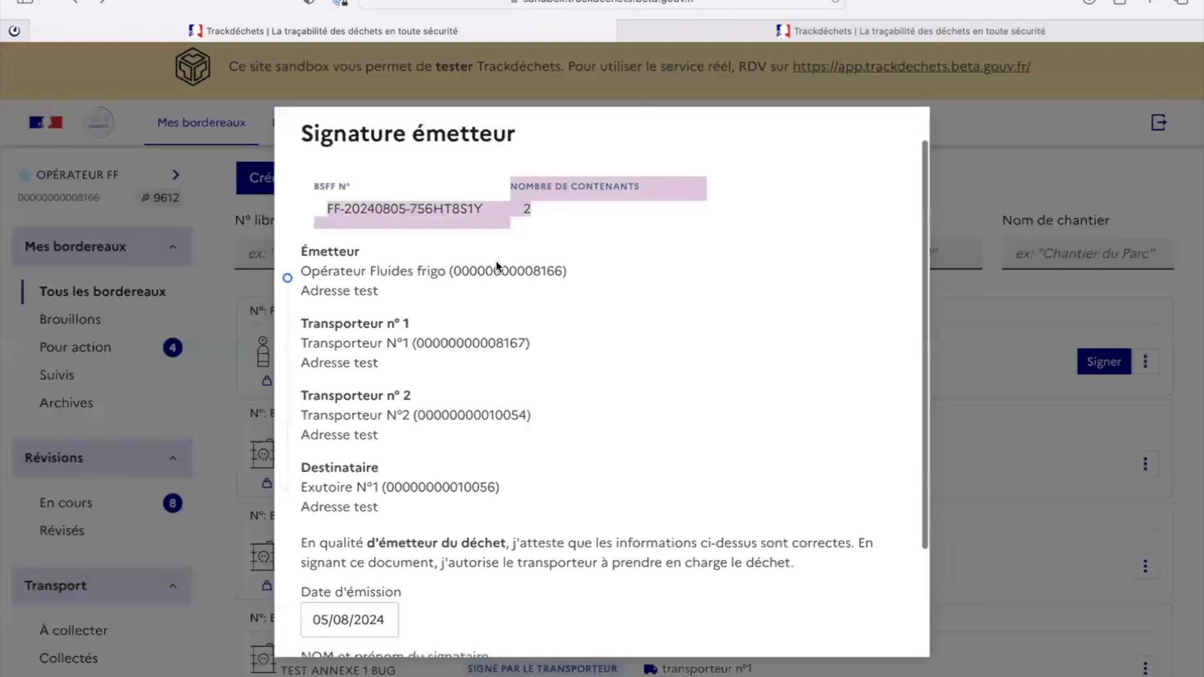
scroll(493, 267, "down", 1)
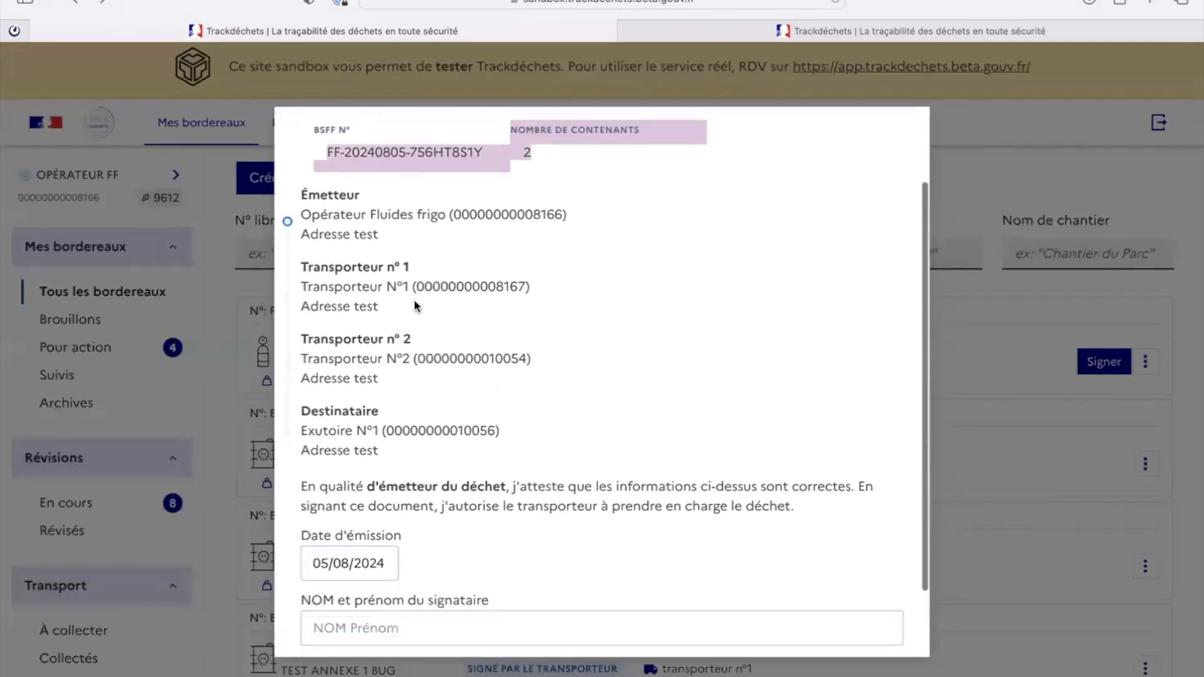
left_click_drag(302, 266, 402, 266)
left_click(335, 335)
left_click_drag(334, 336, 461, 338)
scroll(430, 486, "down", 2)
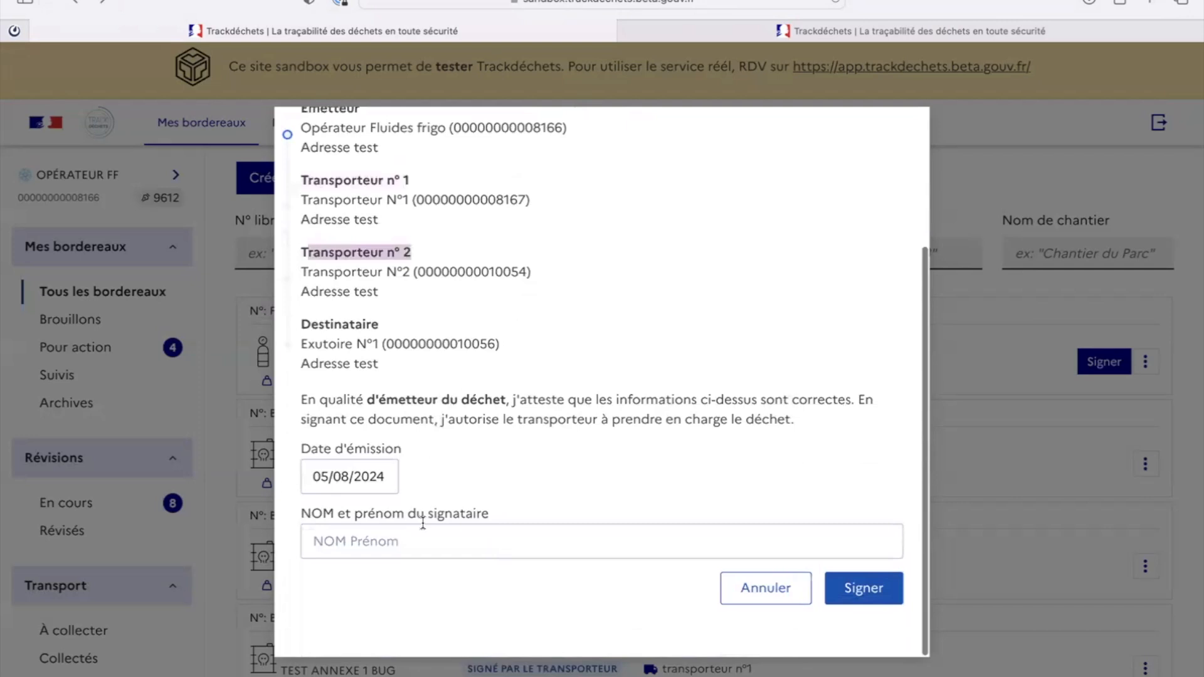
Step: Sign as emitter with signatory name 'Opérateur FF'
left_click(413, 541)
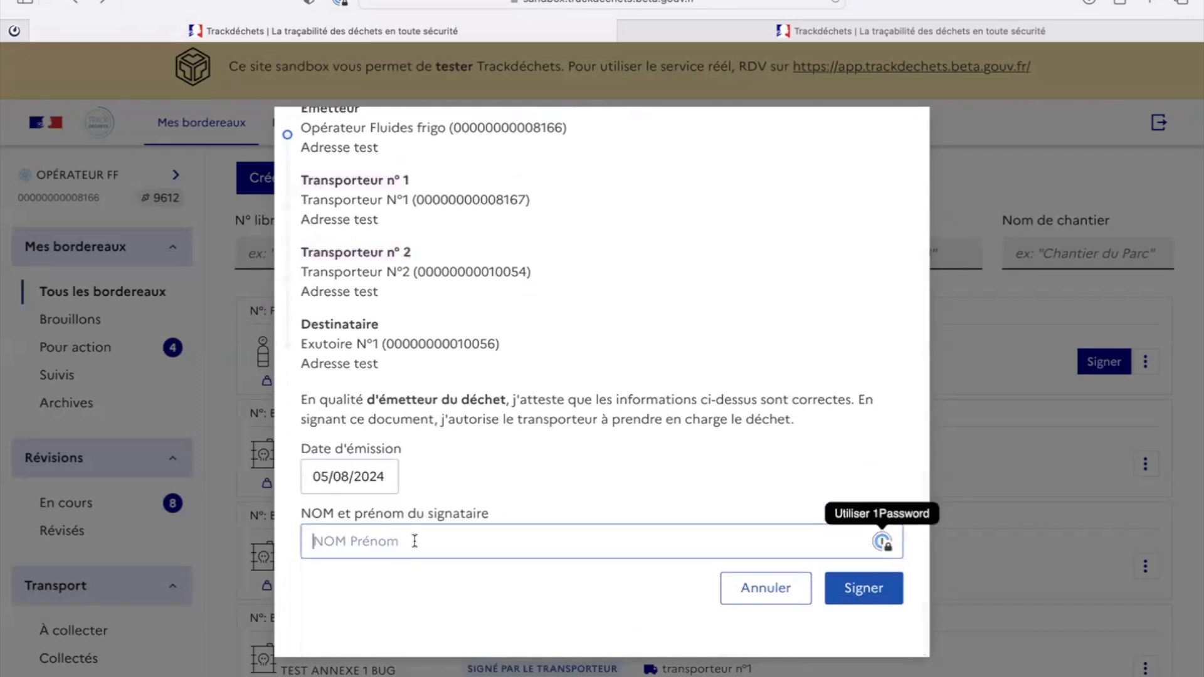
type("Opérateur FF")
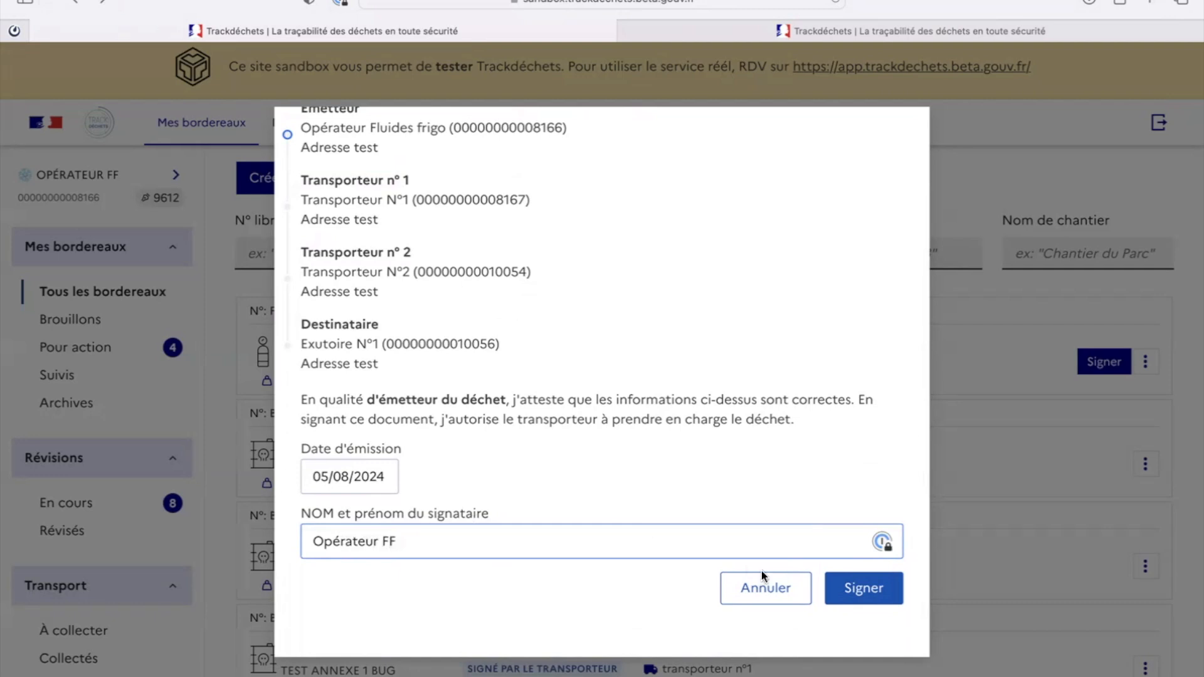
left_click(850, 588)
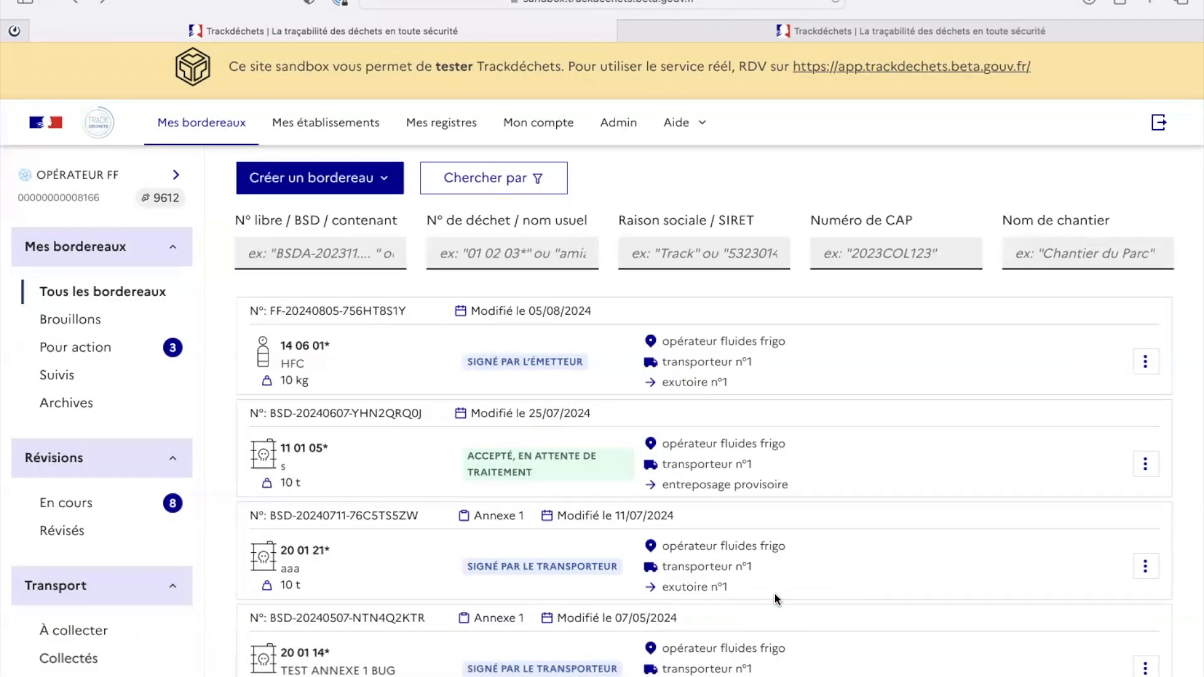
left_click(91, 205)
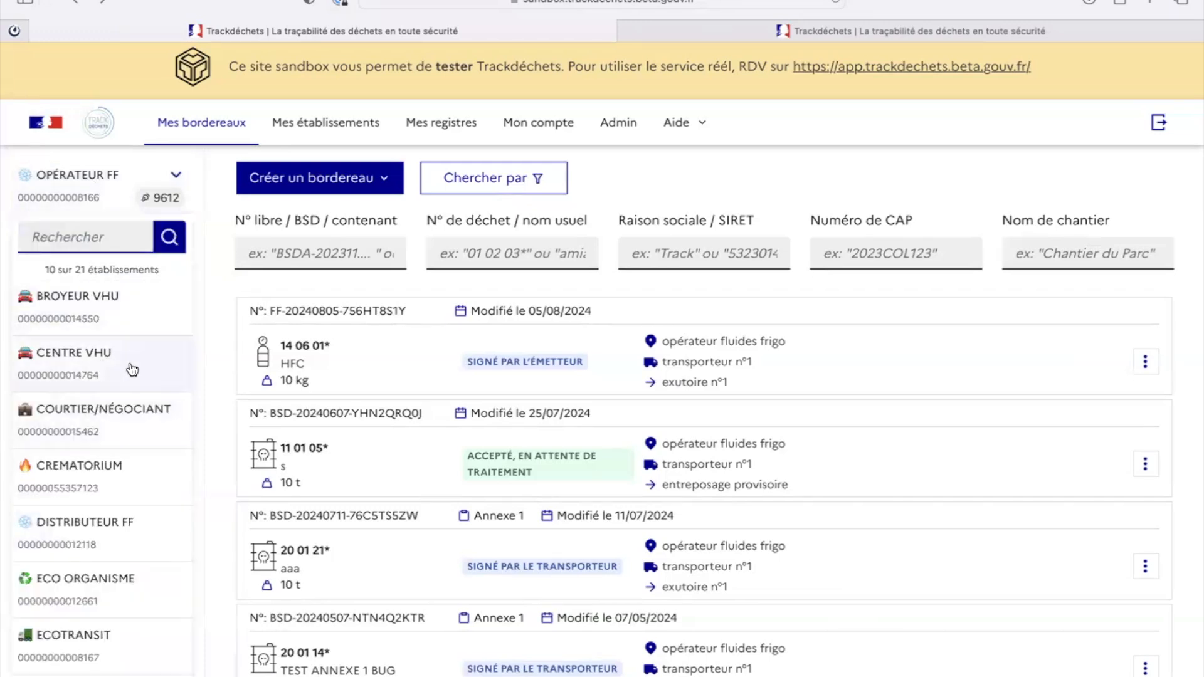
left_click(113, 639)
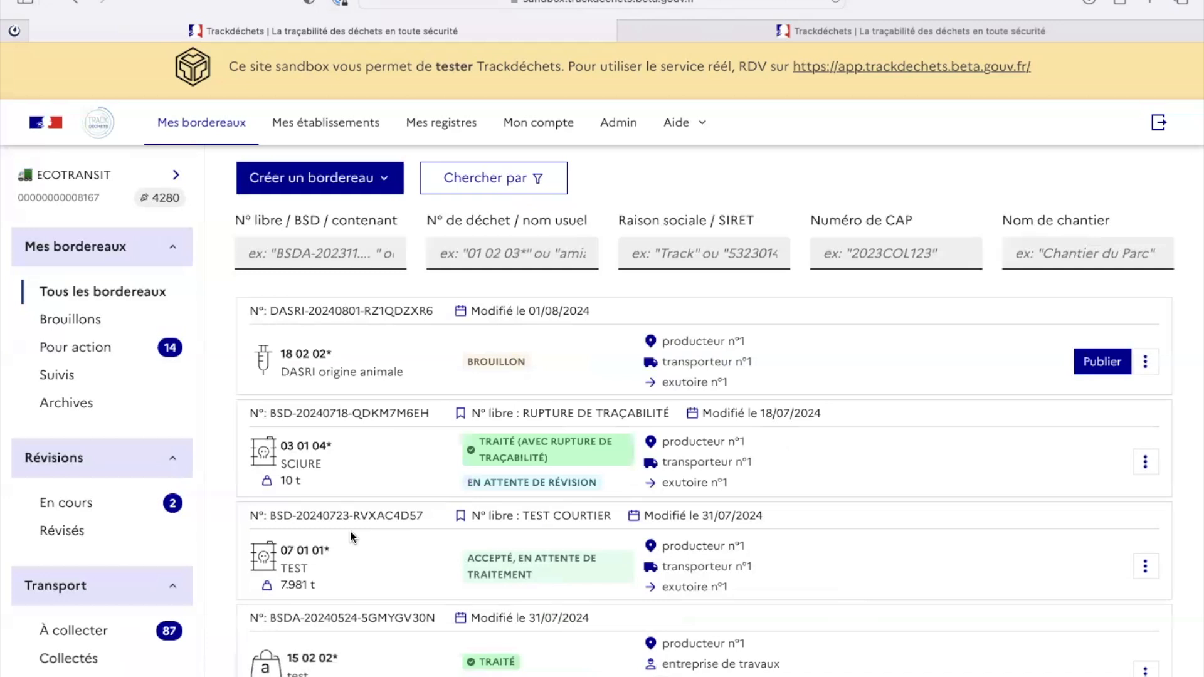
scroll(350, 530, "down", 2)
left_click(79, 572)
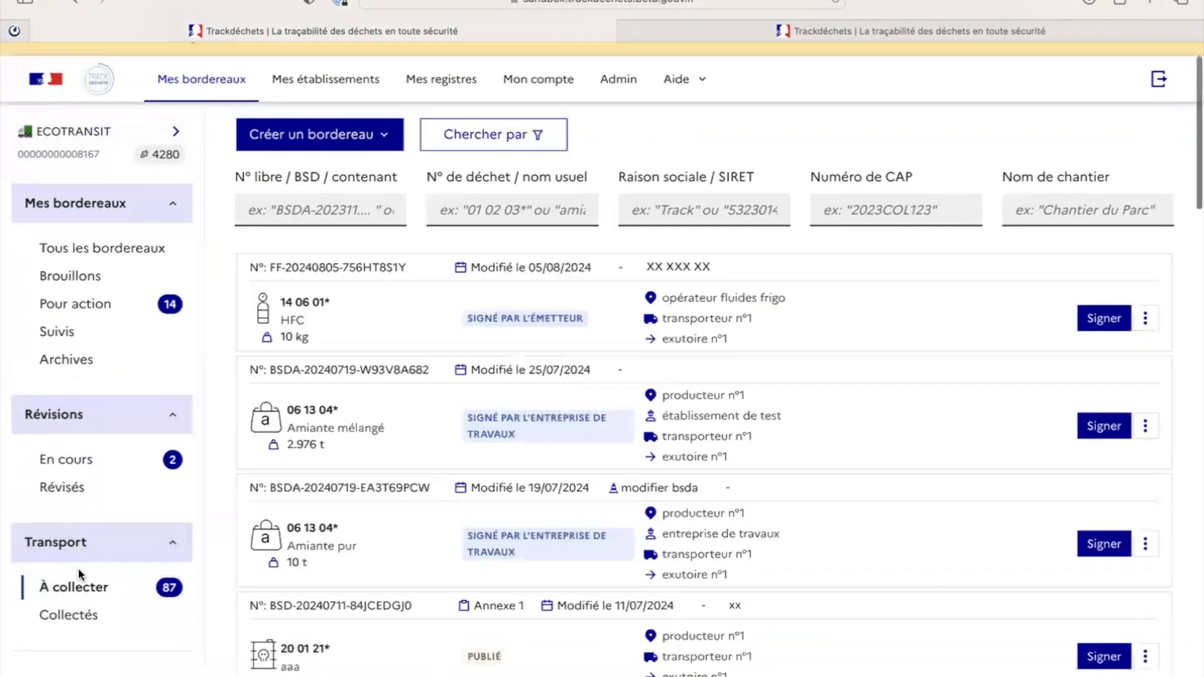
left_click_drag(269, 269, 409, 276)
left_click_drag(475, 325, 600, 326)
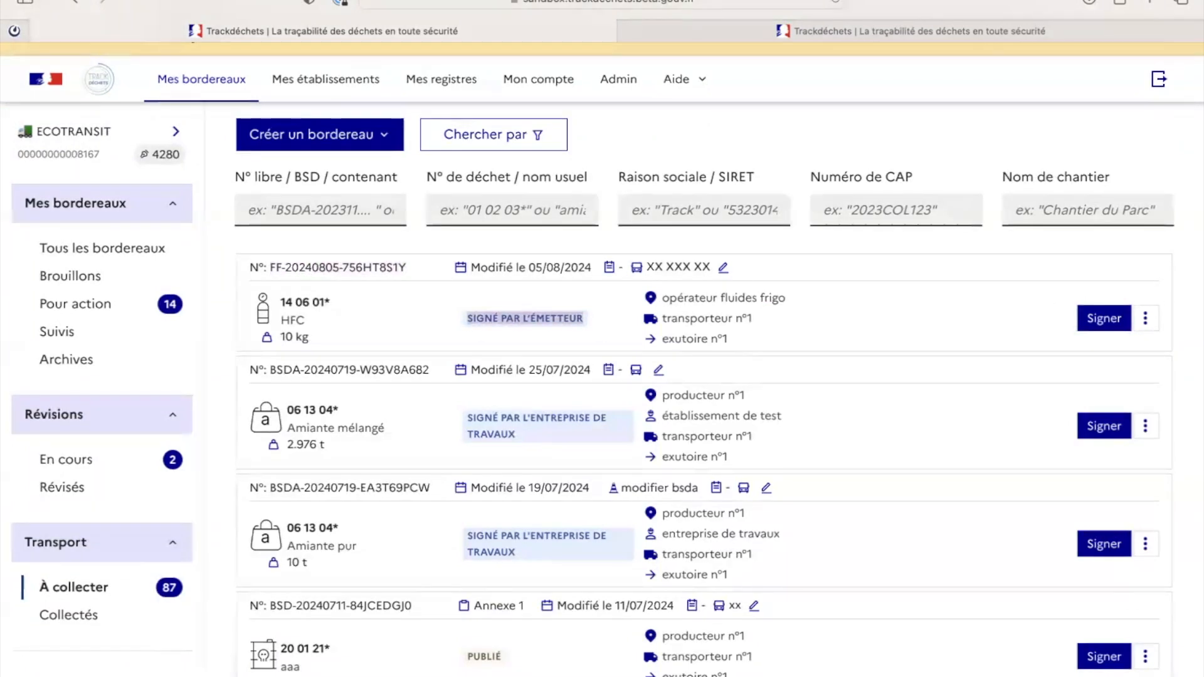
left_click(1106, 315)
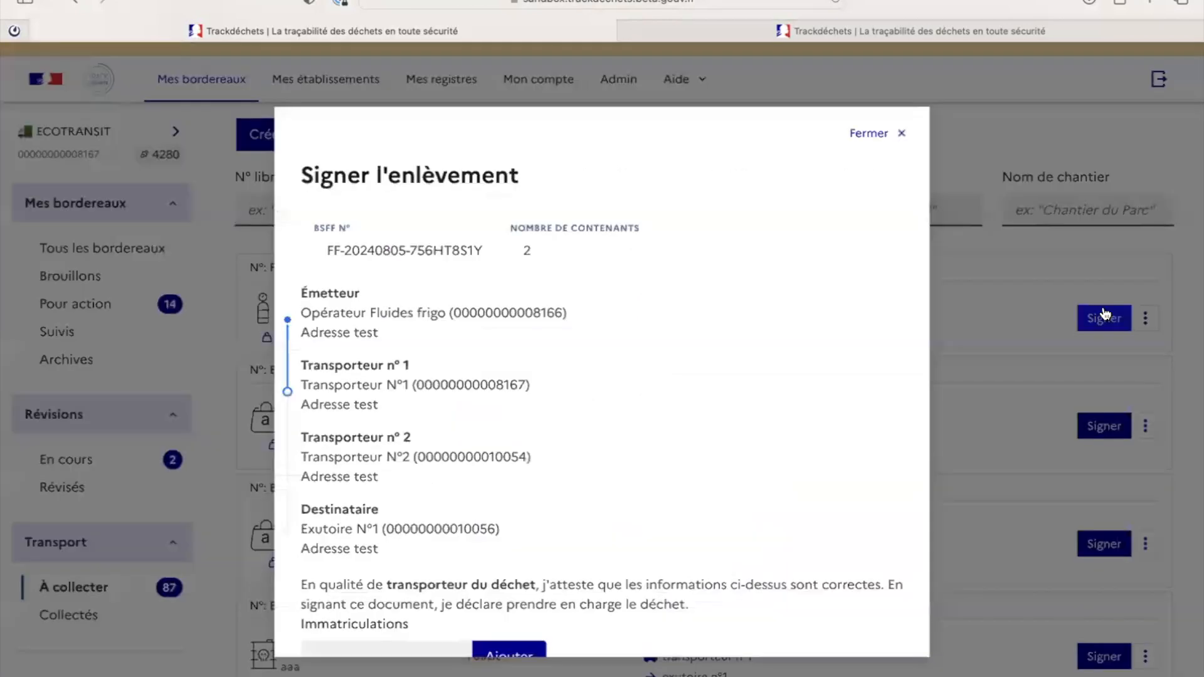
scroll(713, 395, "down", 3)
scroll(713, 395, "down", 2)
scroll(712, 392, "up", 2)
scroll(712, 392, "down", 3)
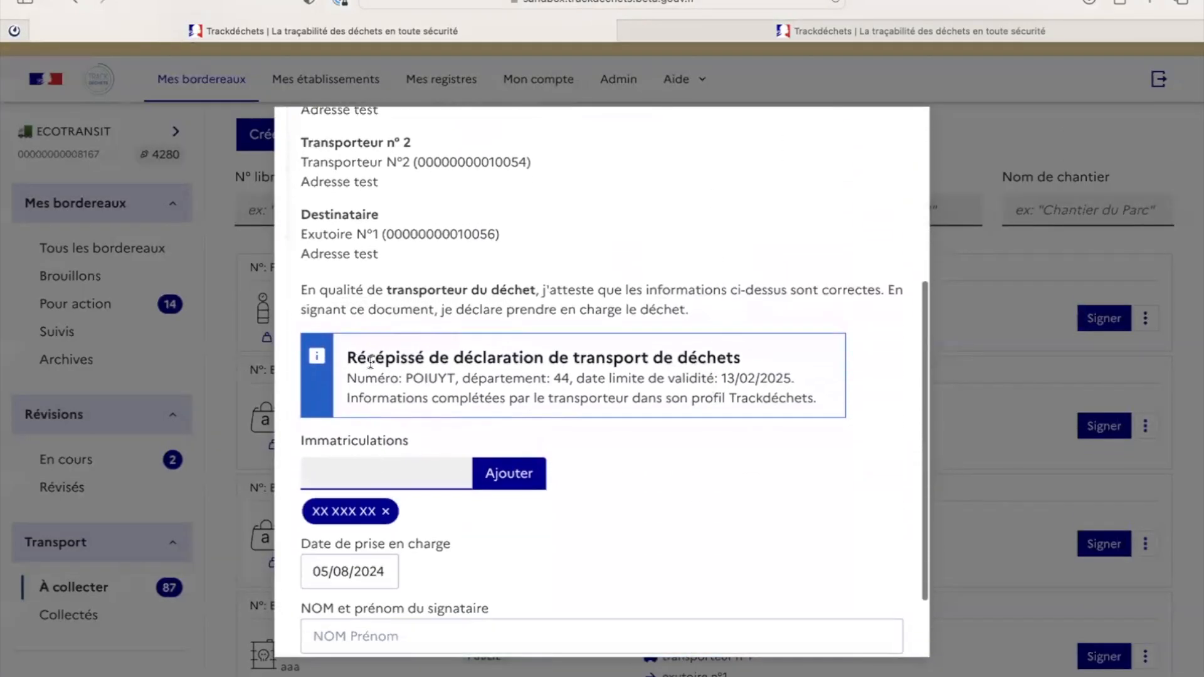
left_click_drag(347, 351, 834, 409)
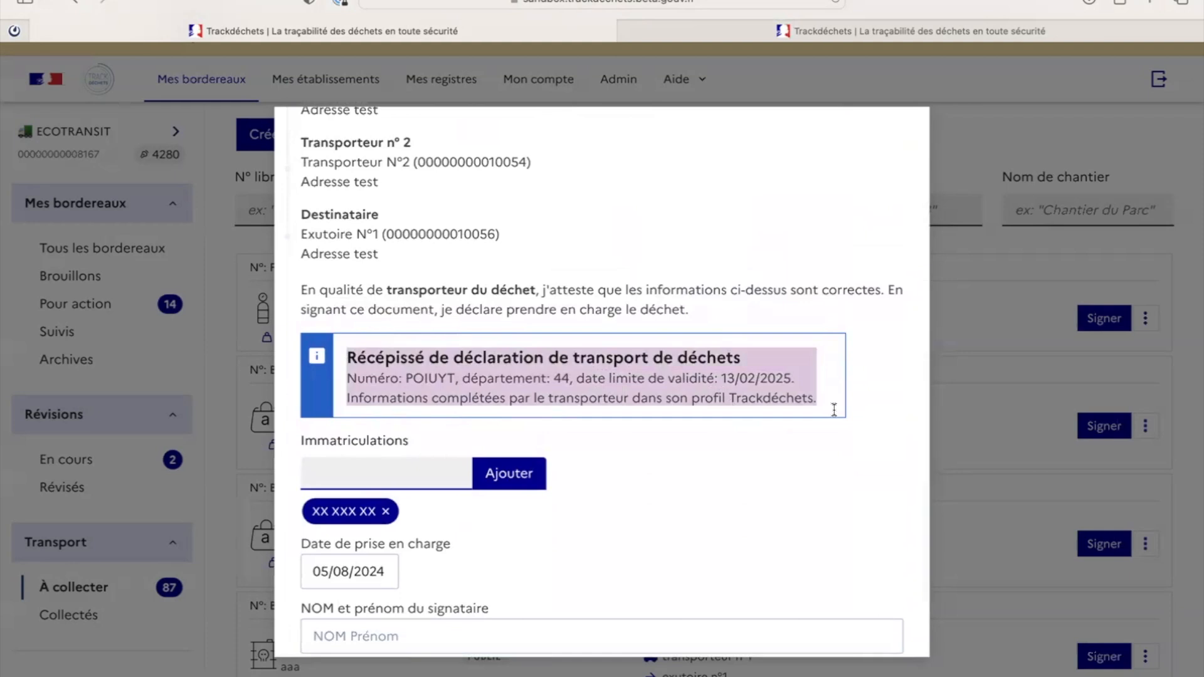
scroll(835, 410, "down", 3)
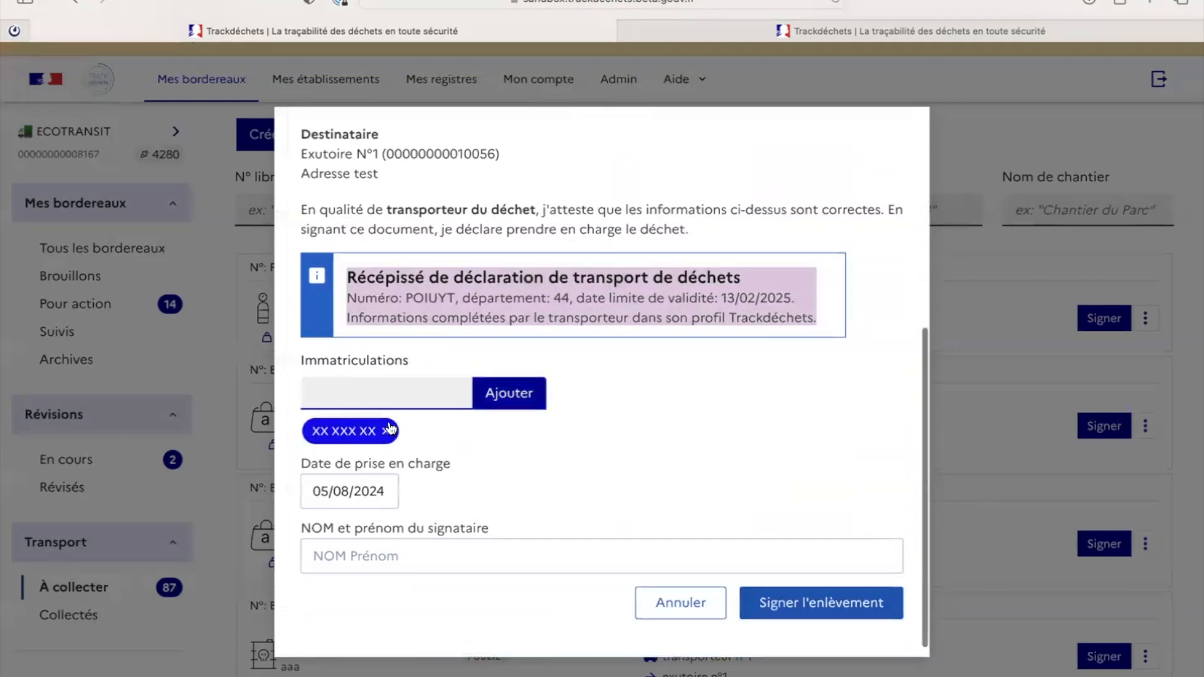
left_click(387, 556)
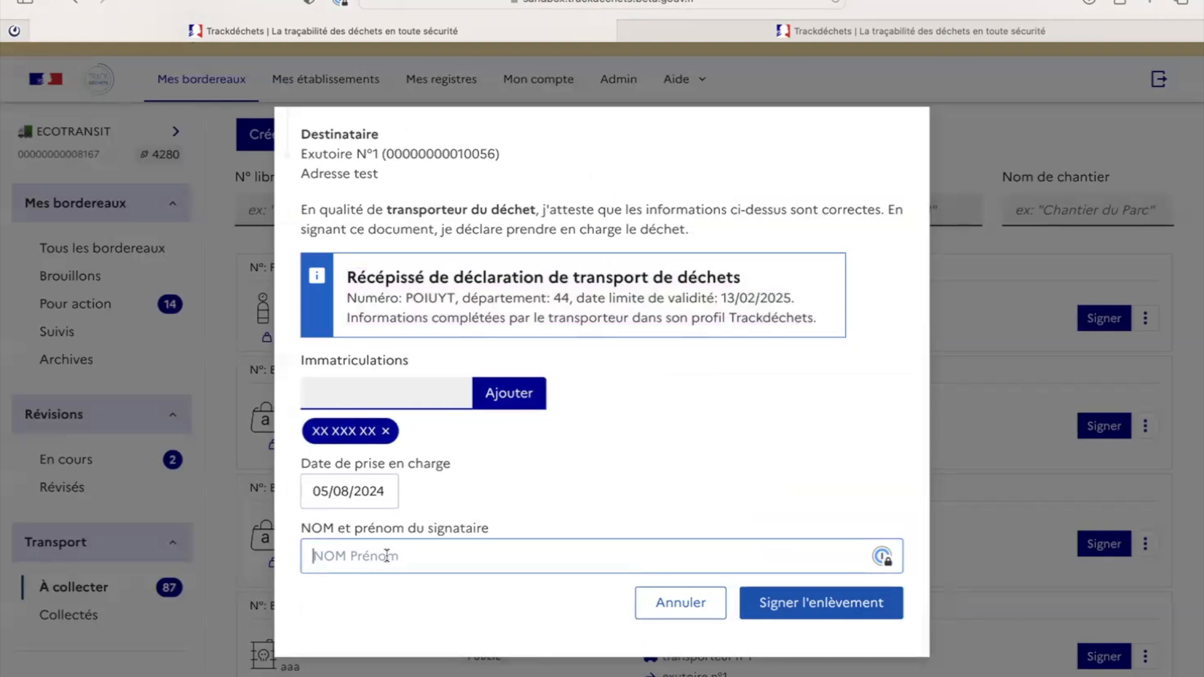
type("Transporteur n°1")
left_click(810, 603)
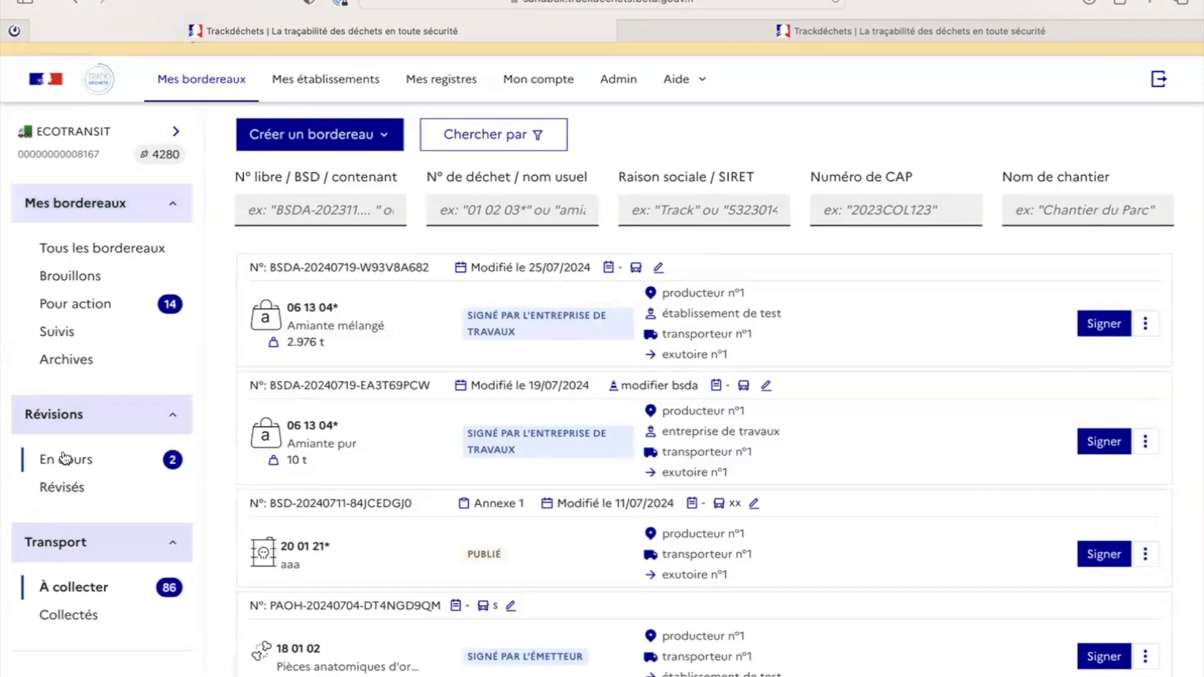
scroll(62, 452, "down", 3)
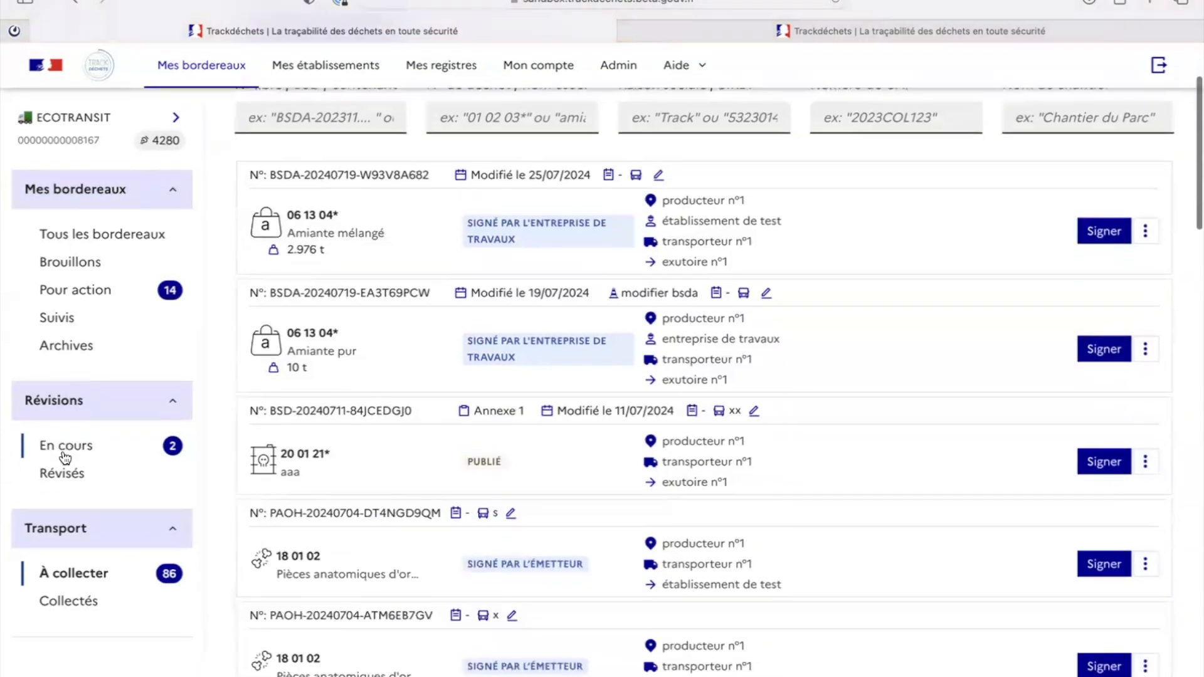
left_click(62, 603)
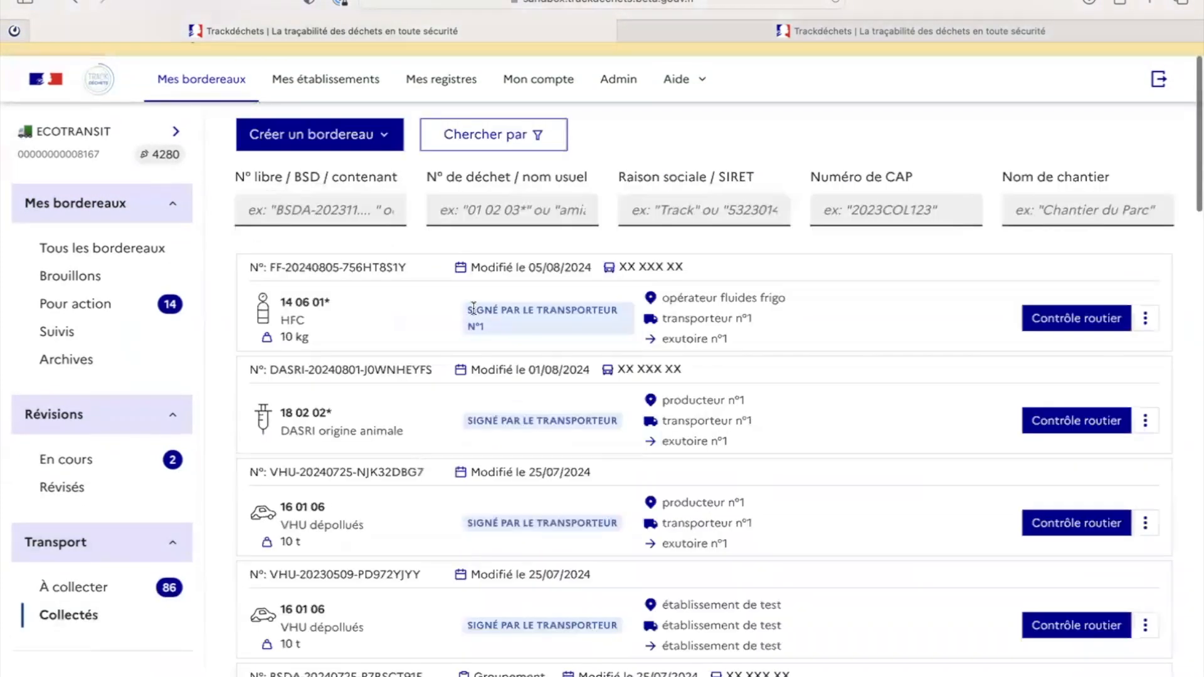
left_click_drag(492, 317, 513, 333)
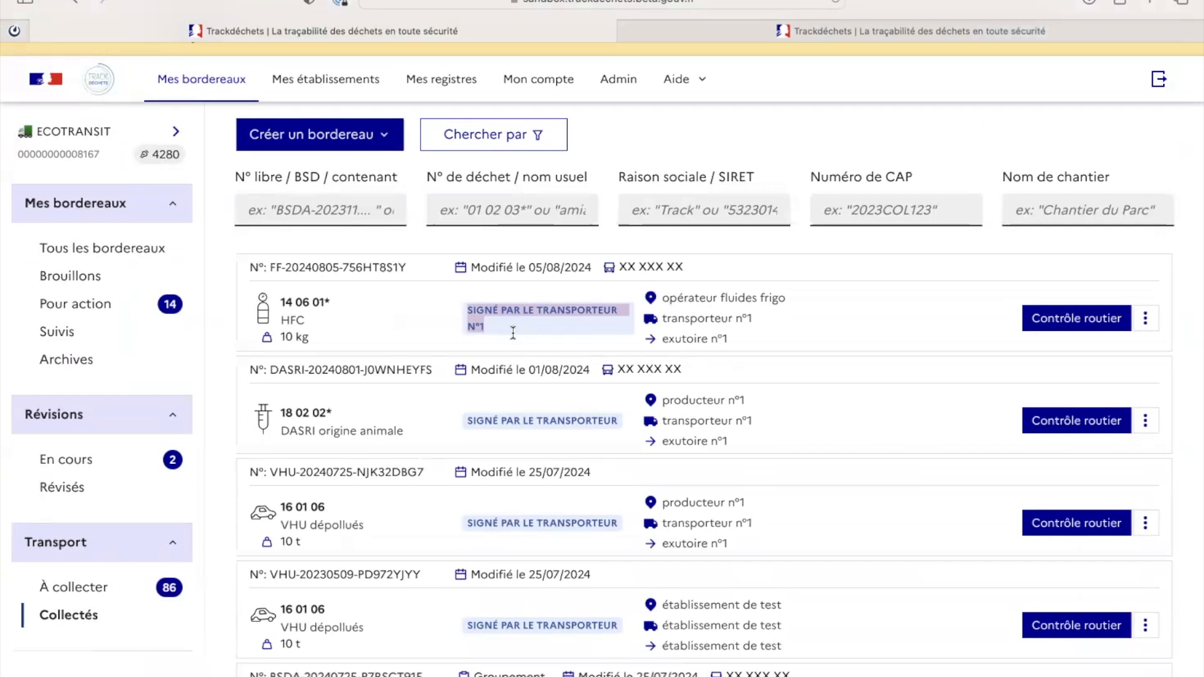
left_click(1145, 318)
left_click(1041, 456)
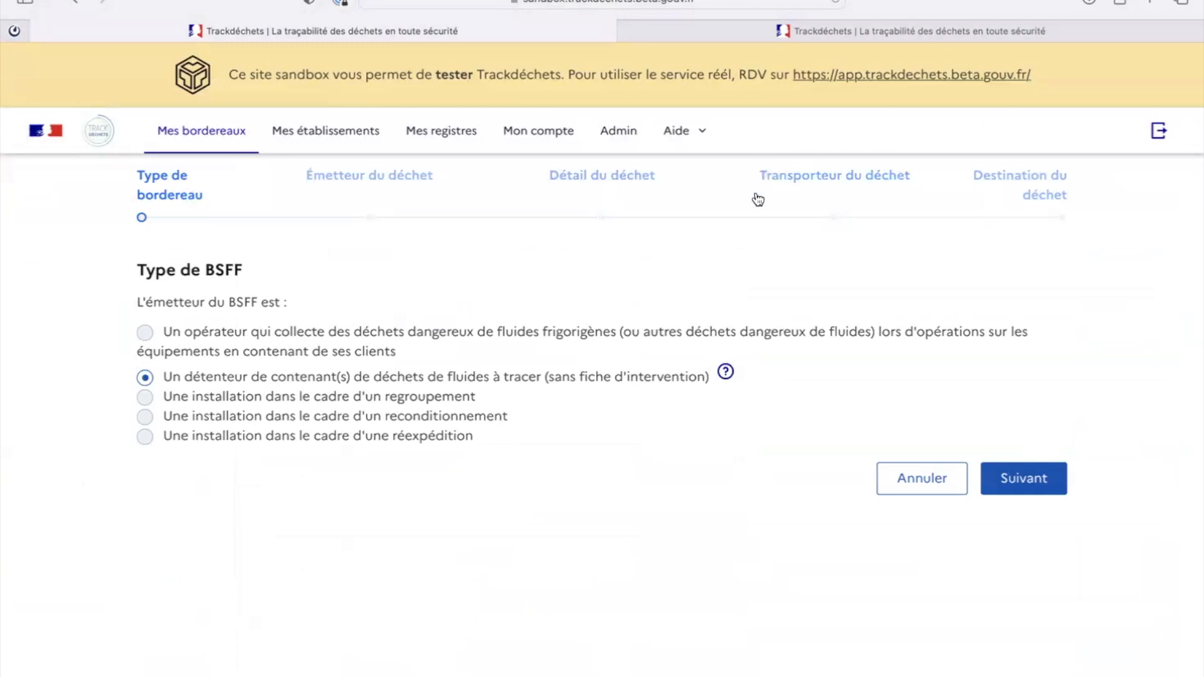
left_click(815, 176)
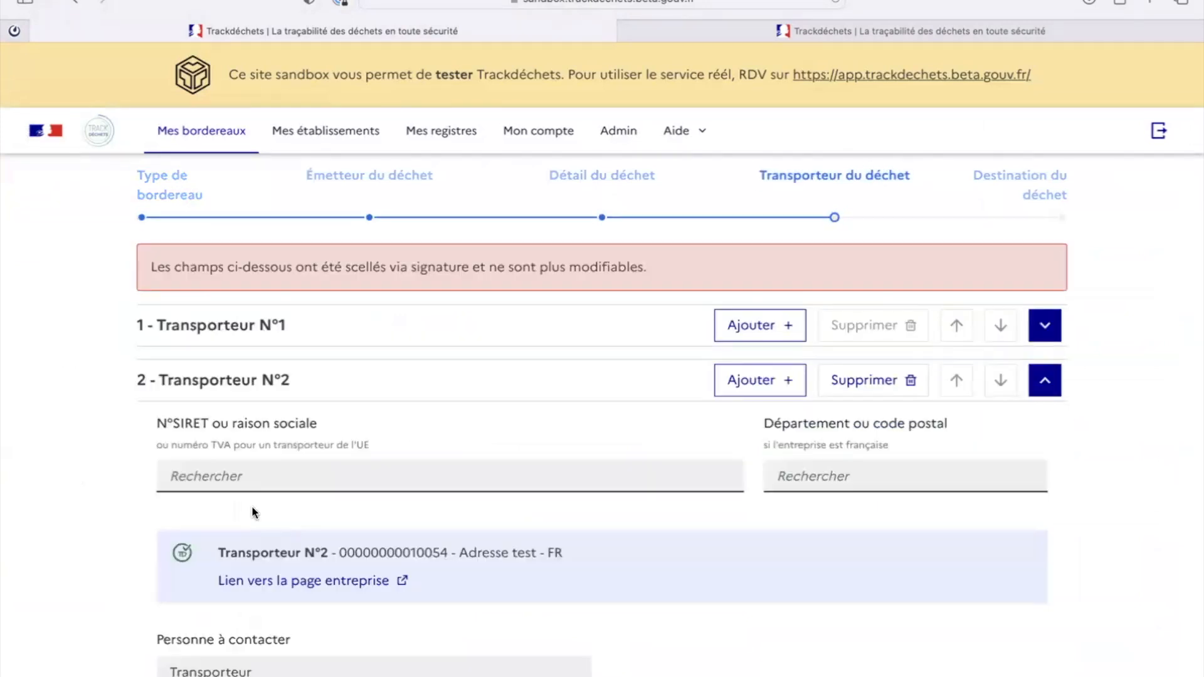
scroll(251, 514, "down", 2)
scroll(251, 505, "down", 1)
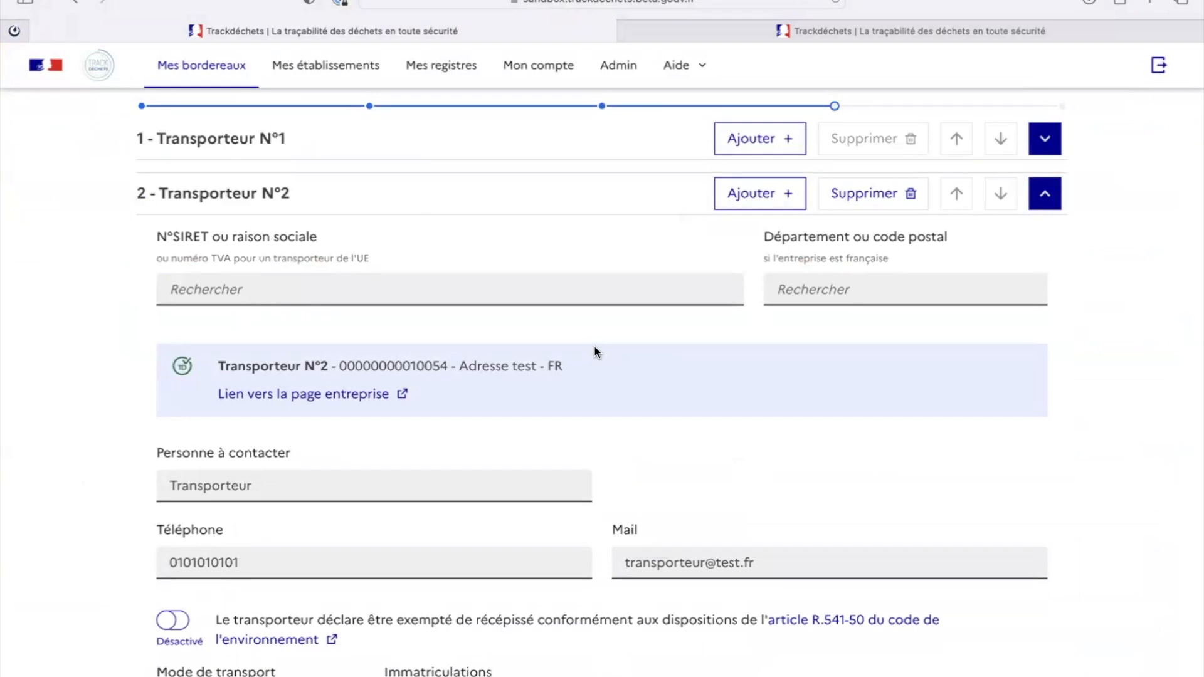
scroll(315, 430, "down", 3)
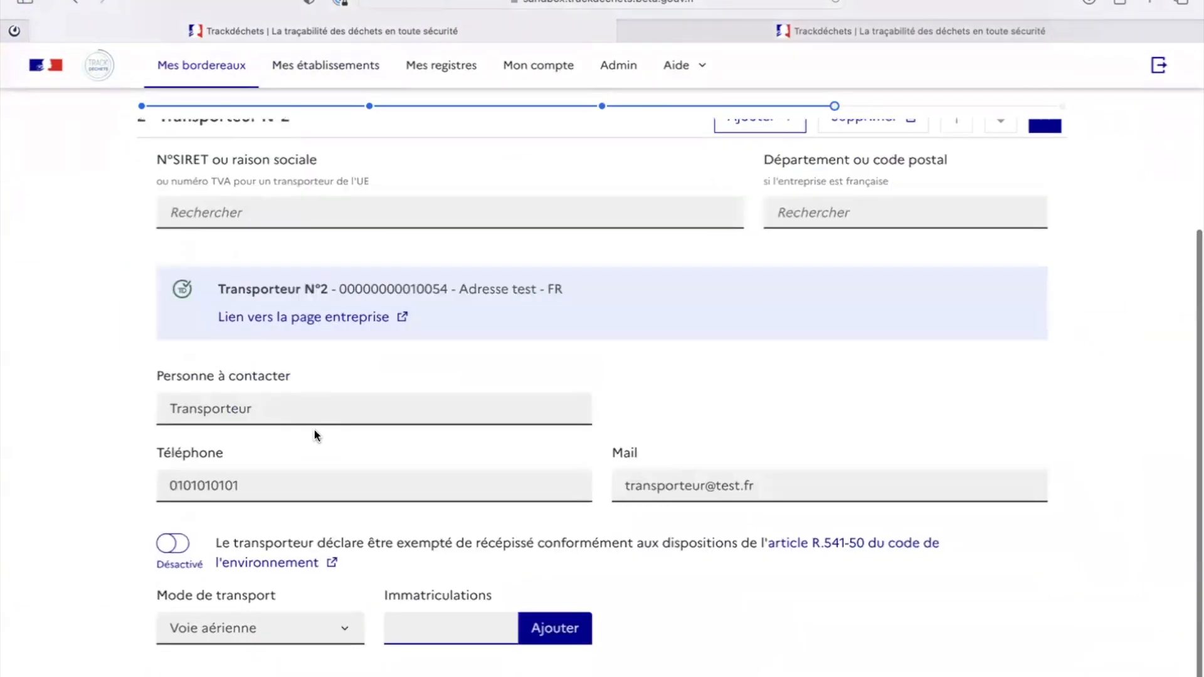
scroll(286, 268, "up", 2)
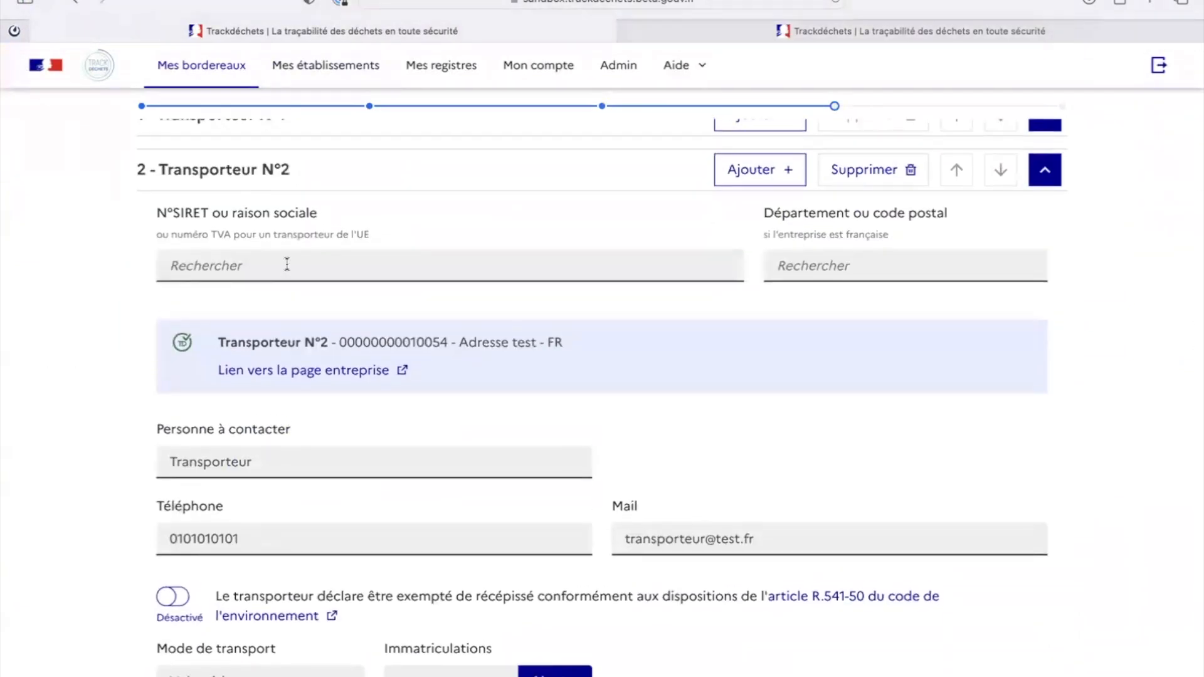
left_click(286, 264)
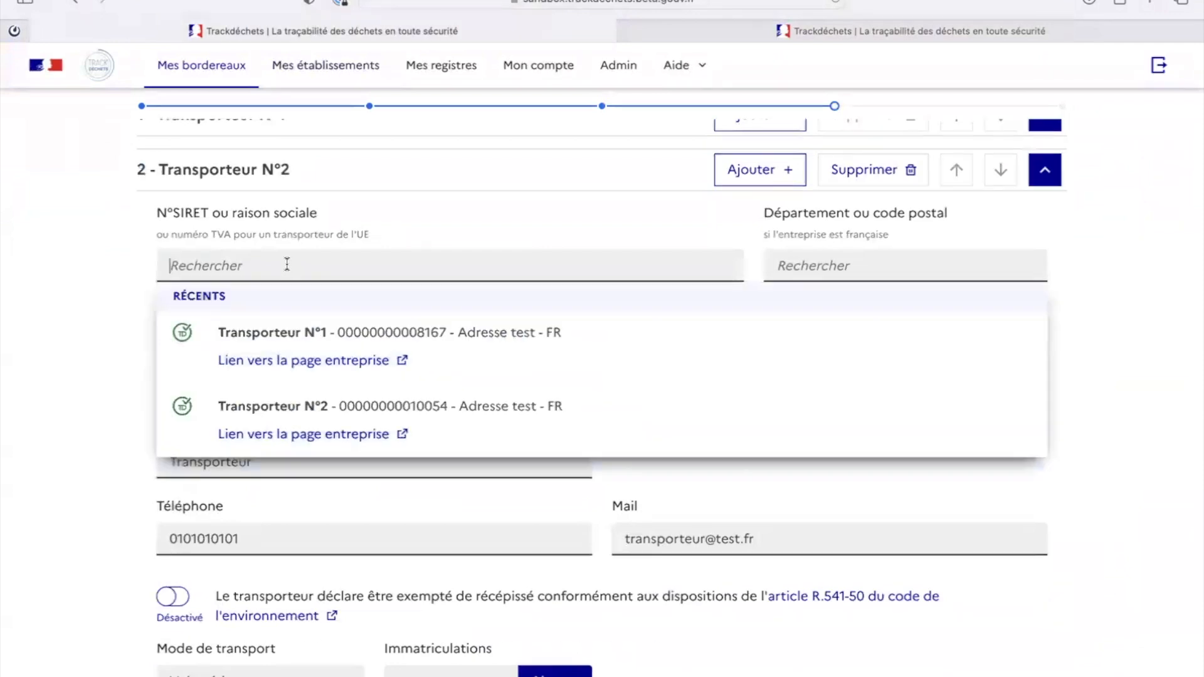
key("super+v")
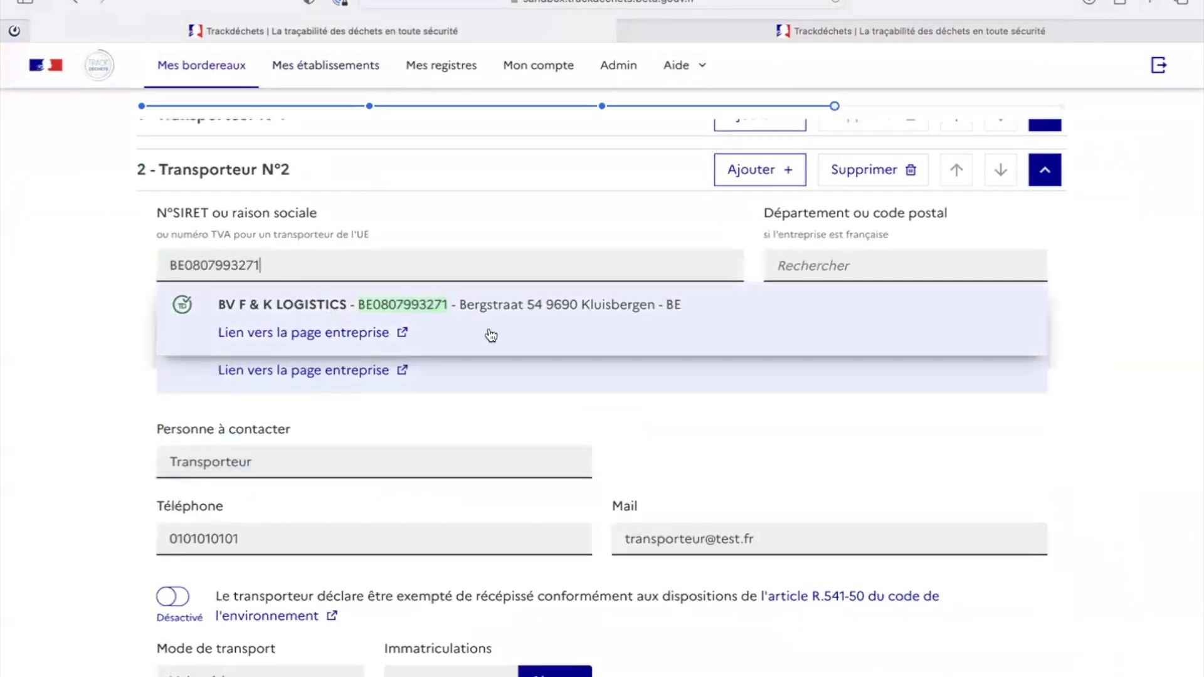
left_click(487, 332)
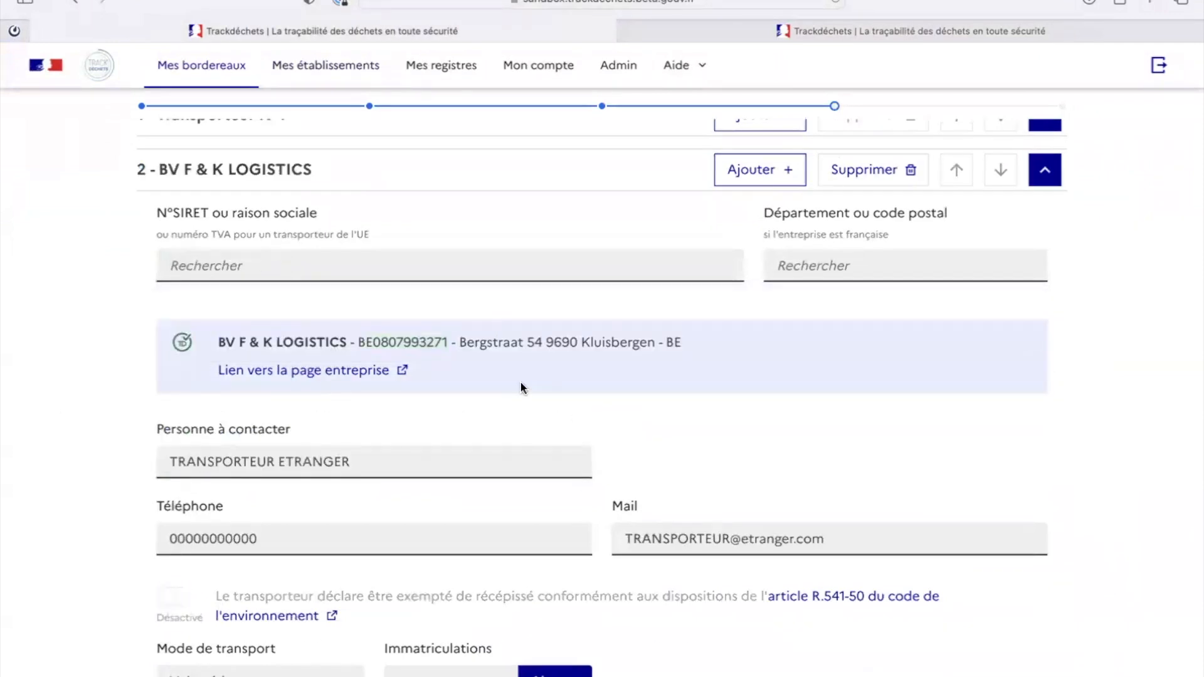
Step: Set the second transporter's mode to Route with registration plate XX XXX XX
scroll(520, 386, "down", 2)
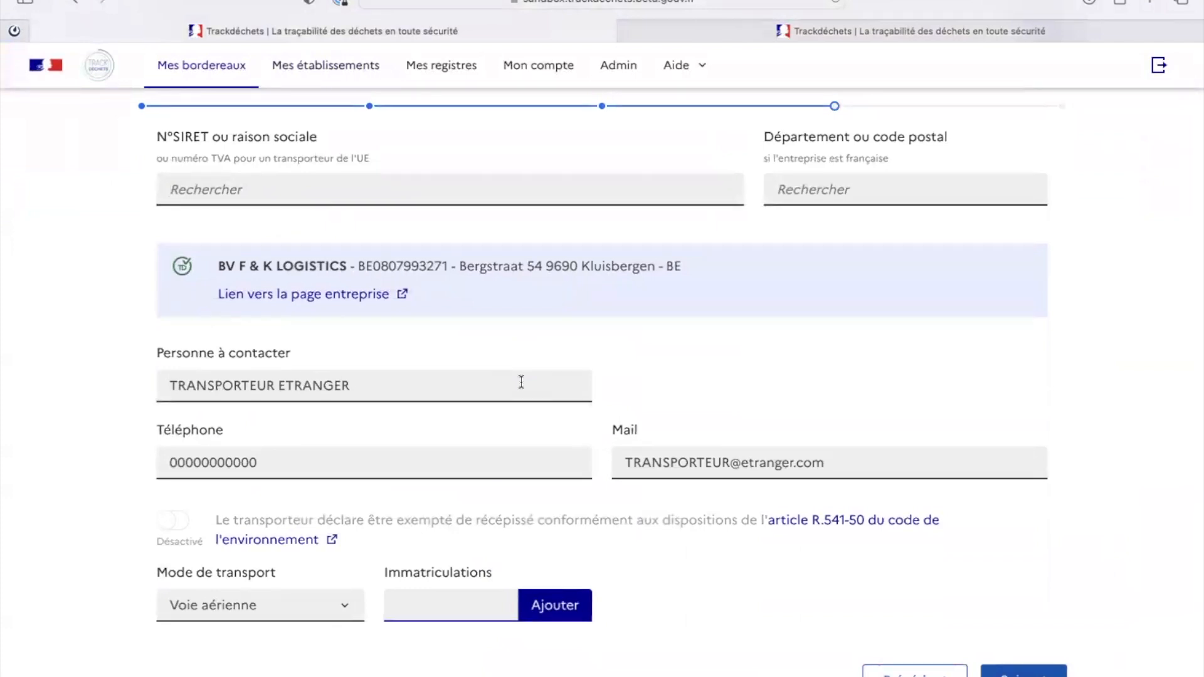
left_click(253, 604)
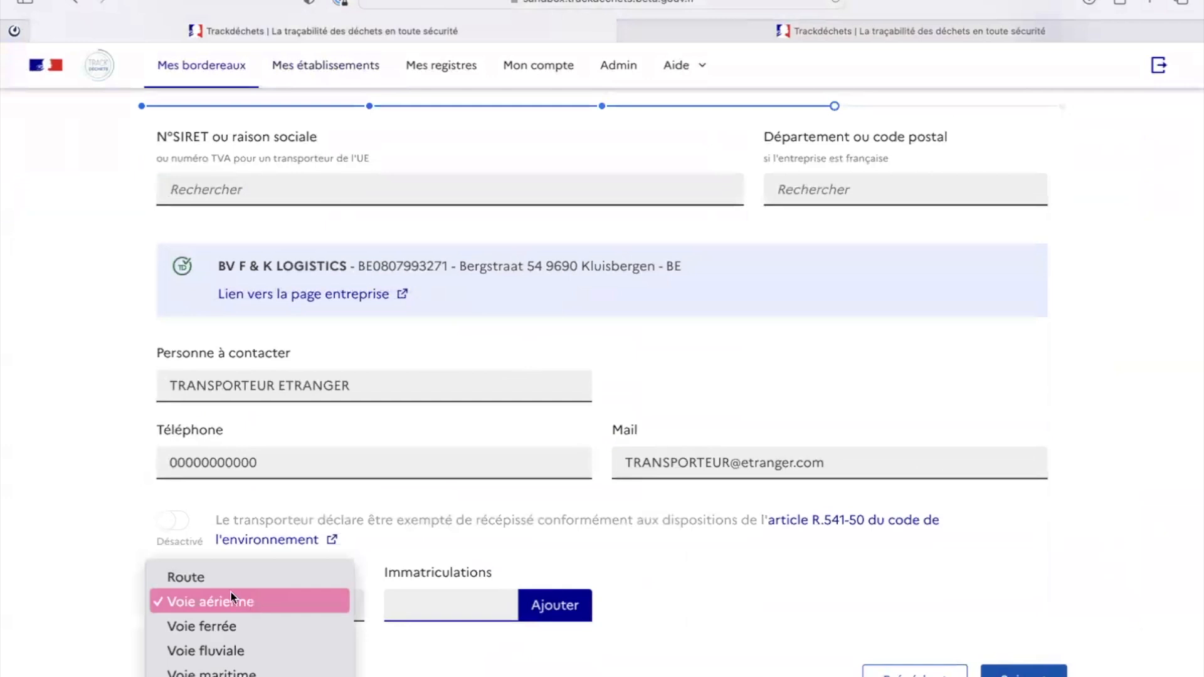
left_click(194, 576)
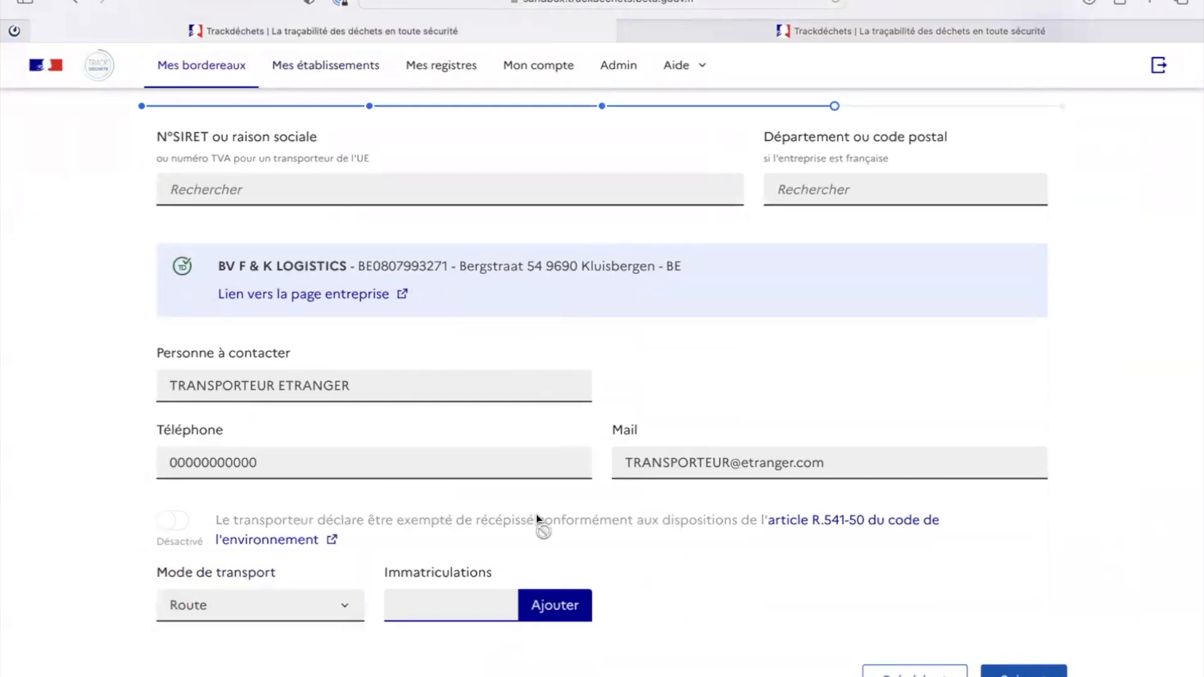
type("X")
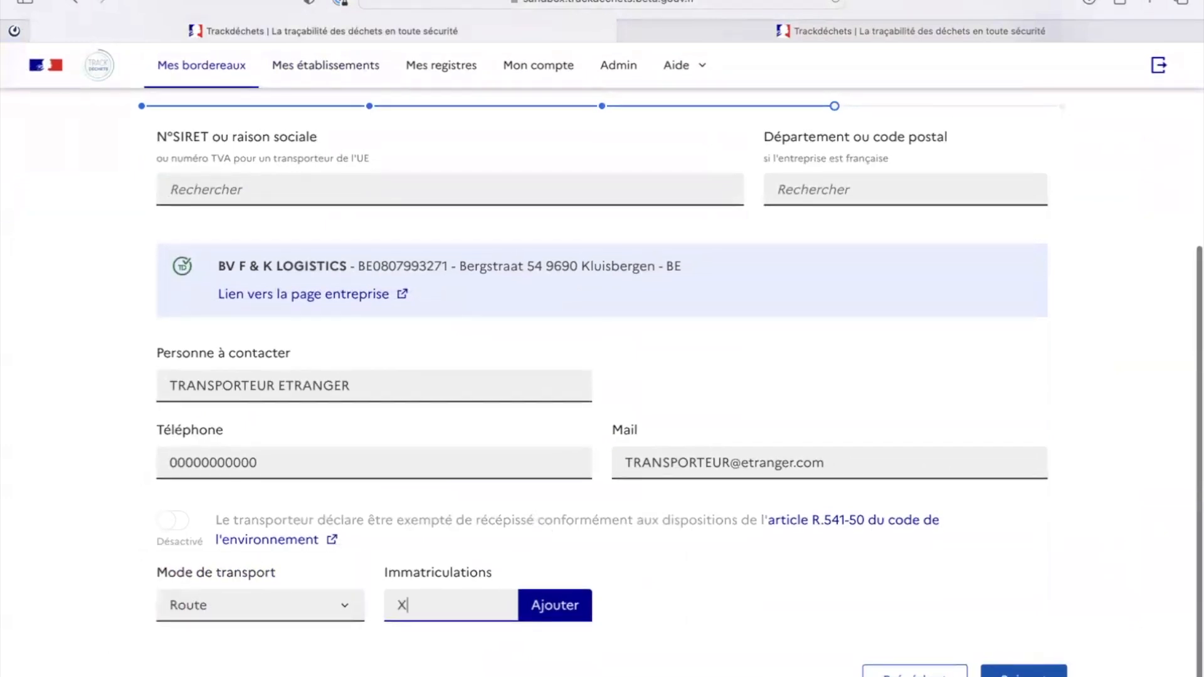
type("X XXX XX")
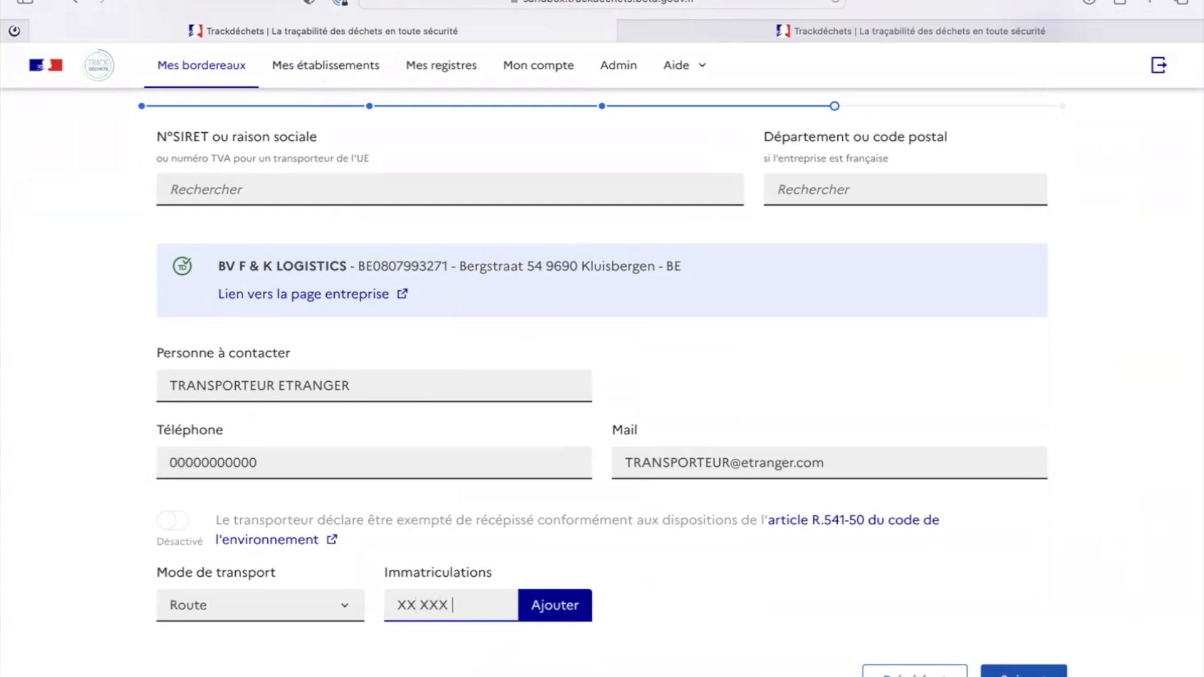
left_click(556, 605)
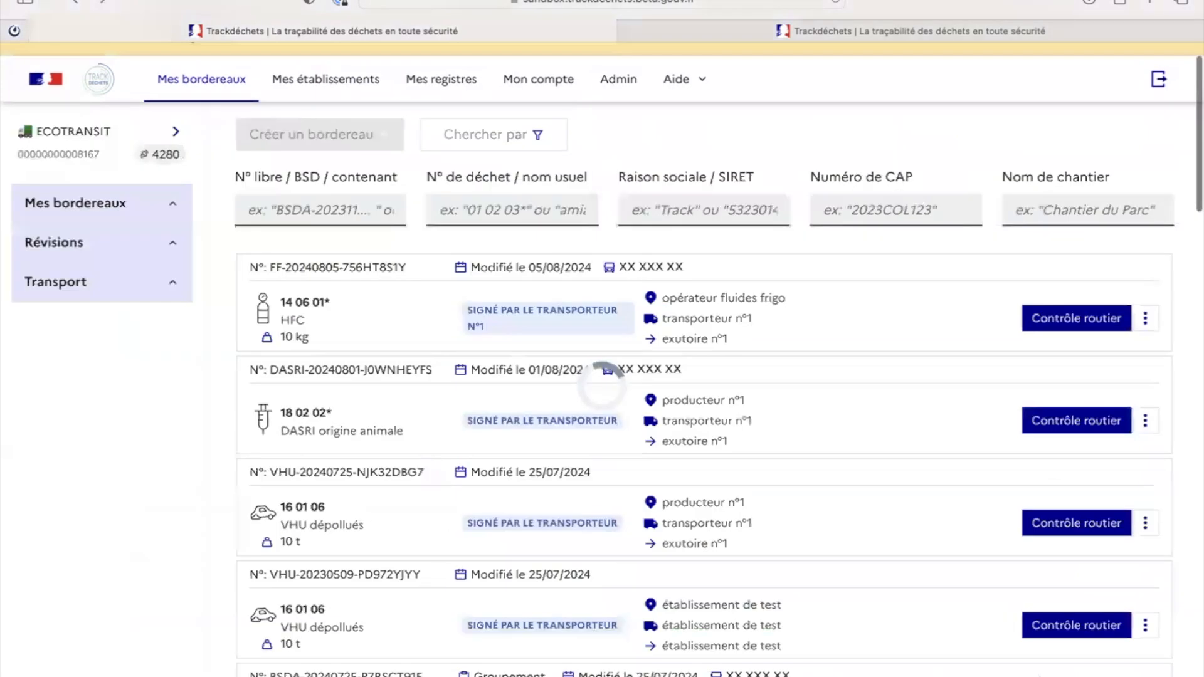
left_click(1146, 318)
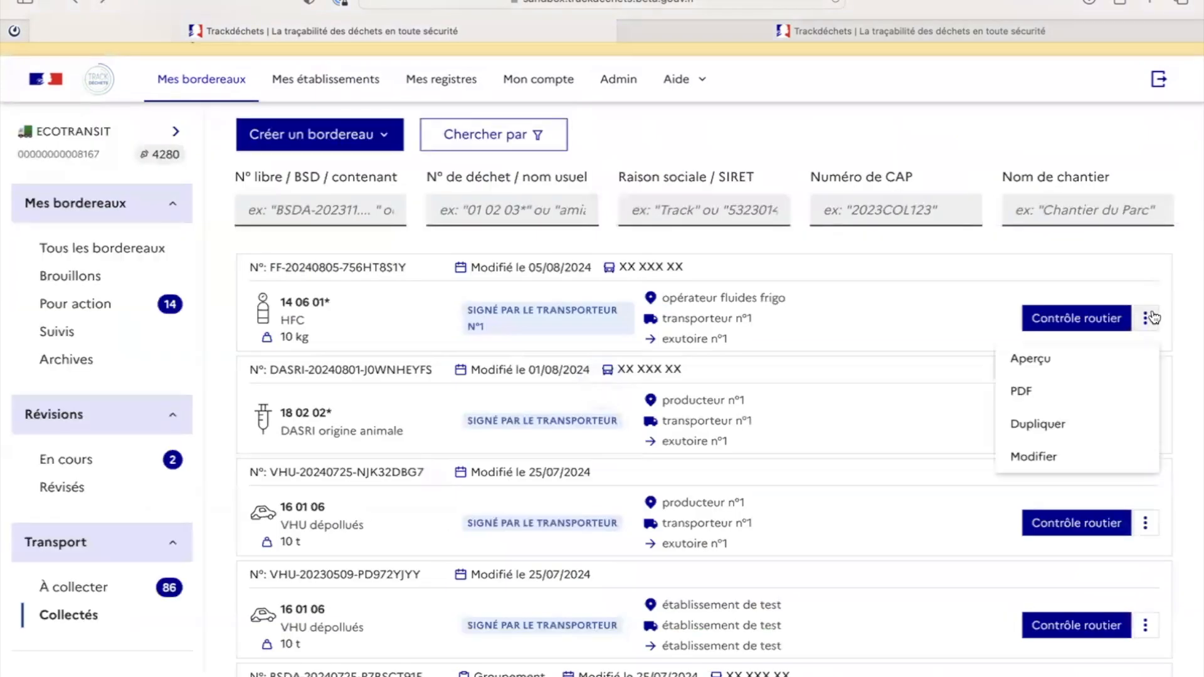
left_click(1050, 358)
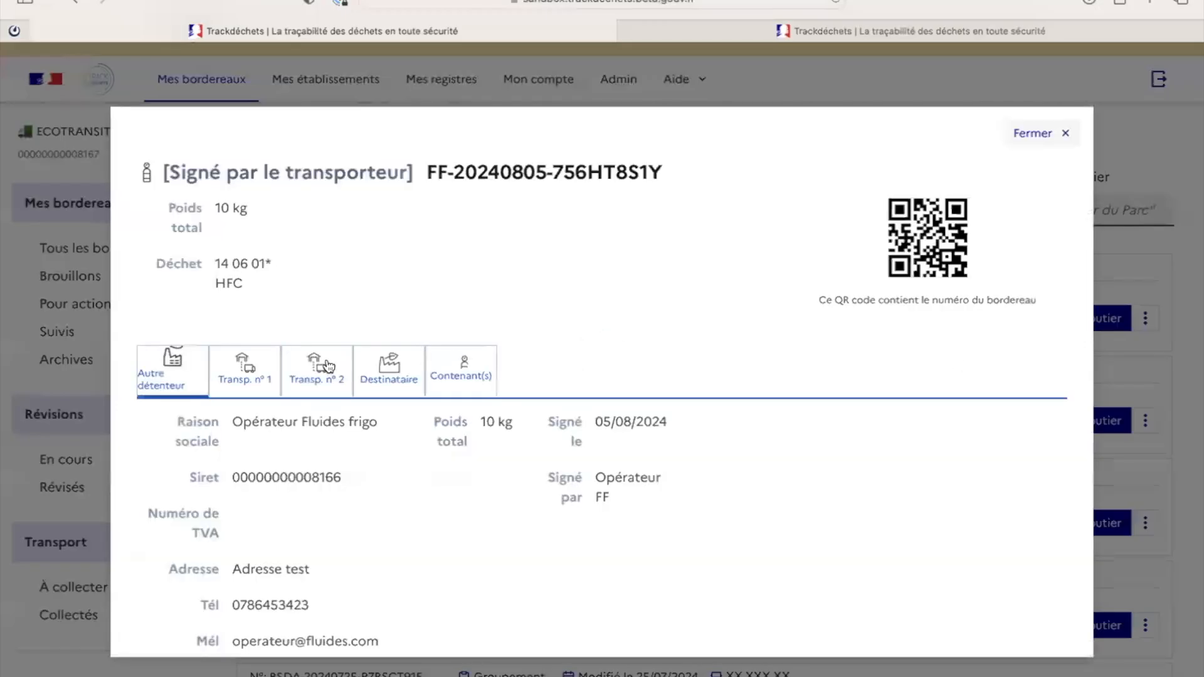
left_click(326, 365)
left_click_drag(260, 421, 369, 494)
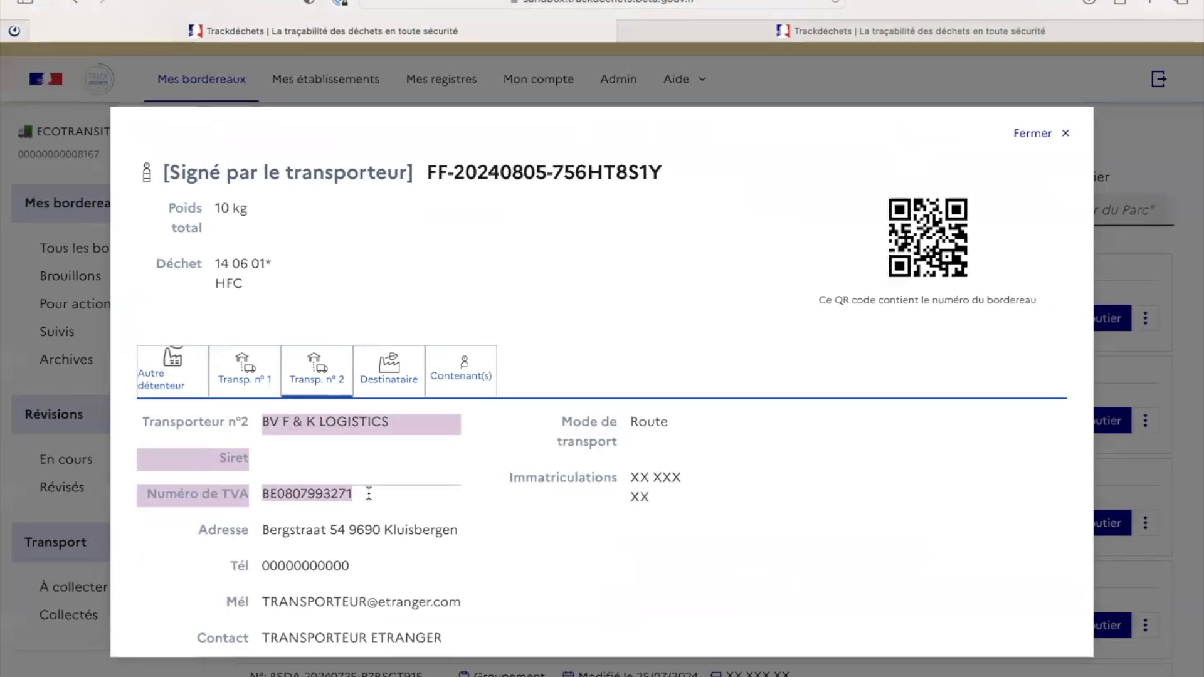
double_click(326, 497)
key("super+c")
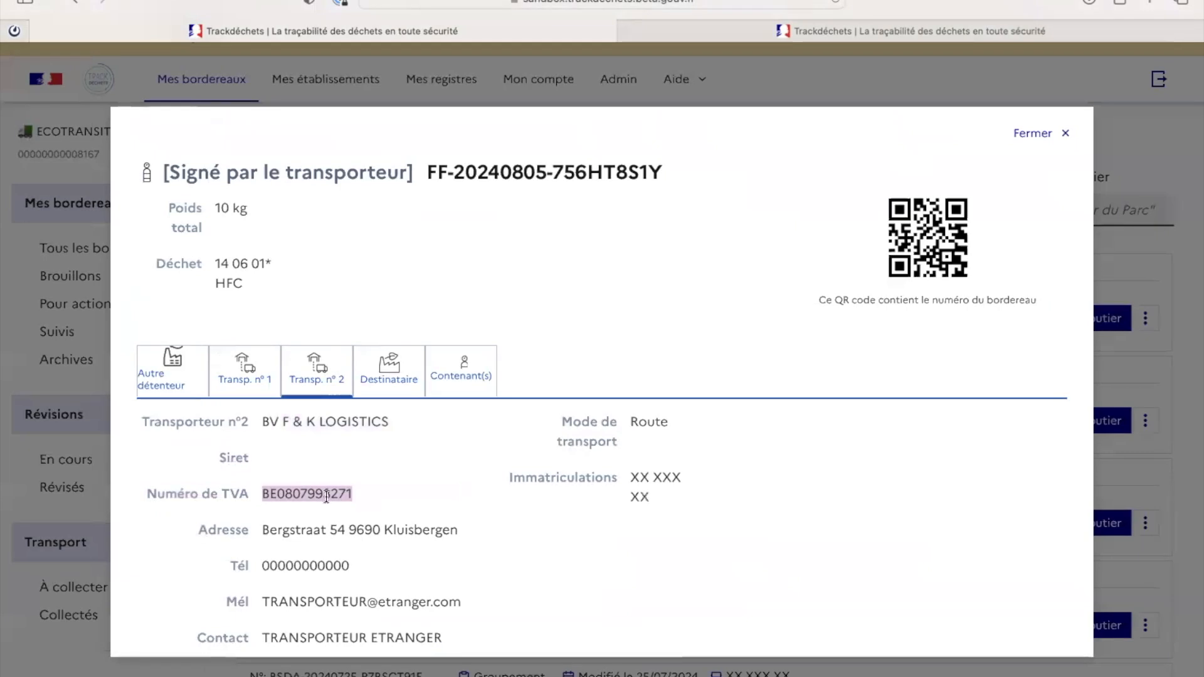
left_click(832, 510)
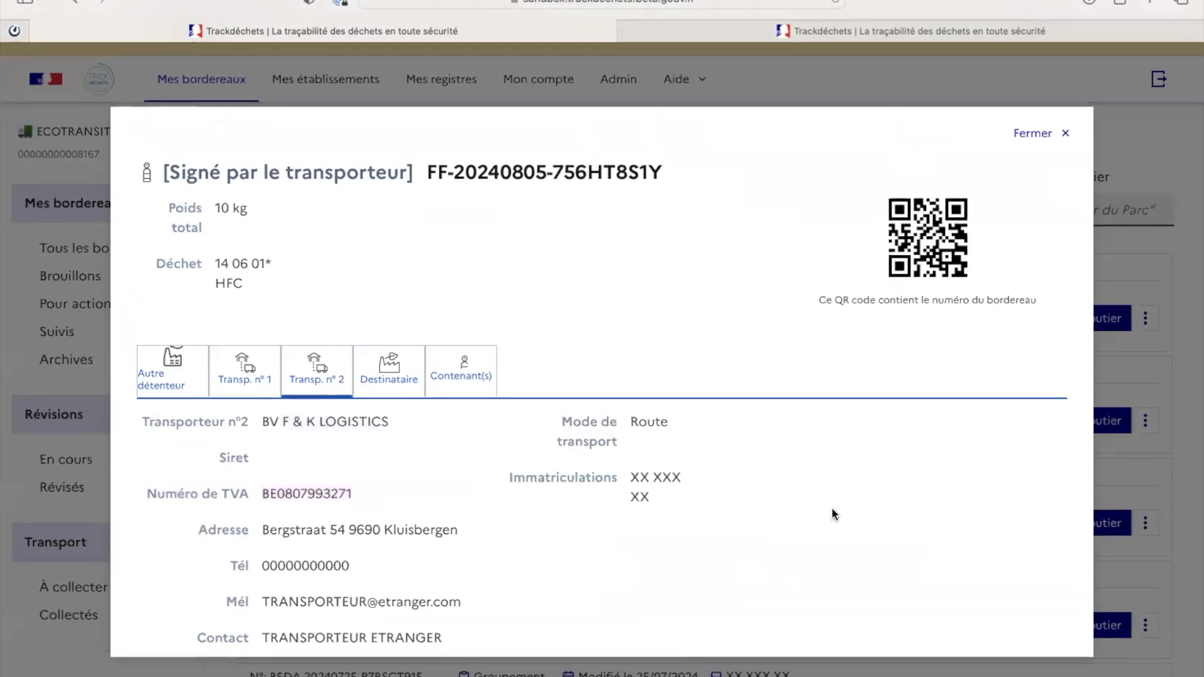
left_click(1051, 139)
left_click(117, 153)
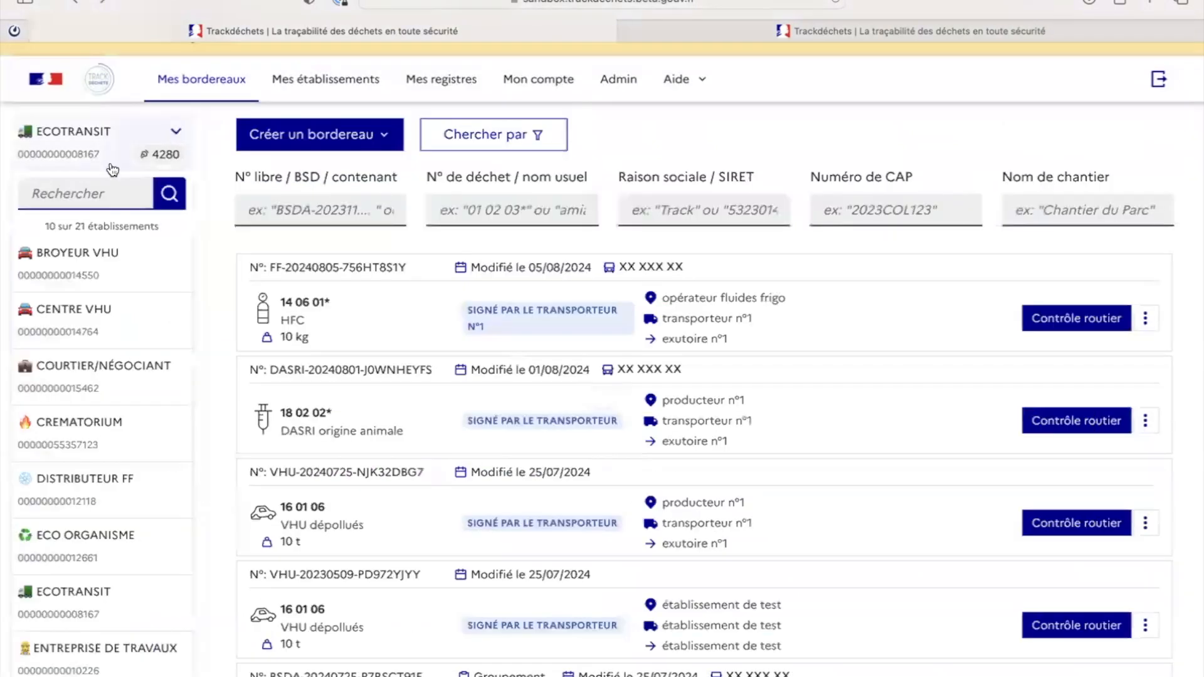
key("super+v")
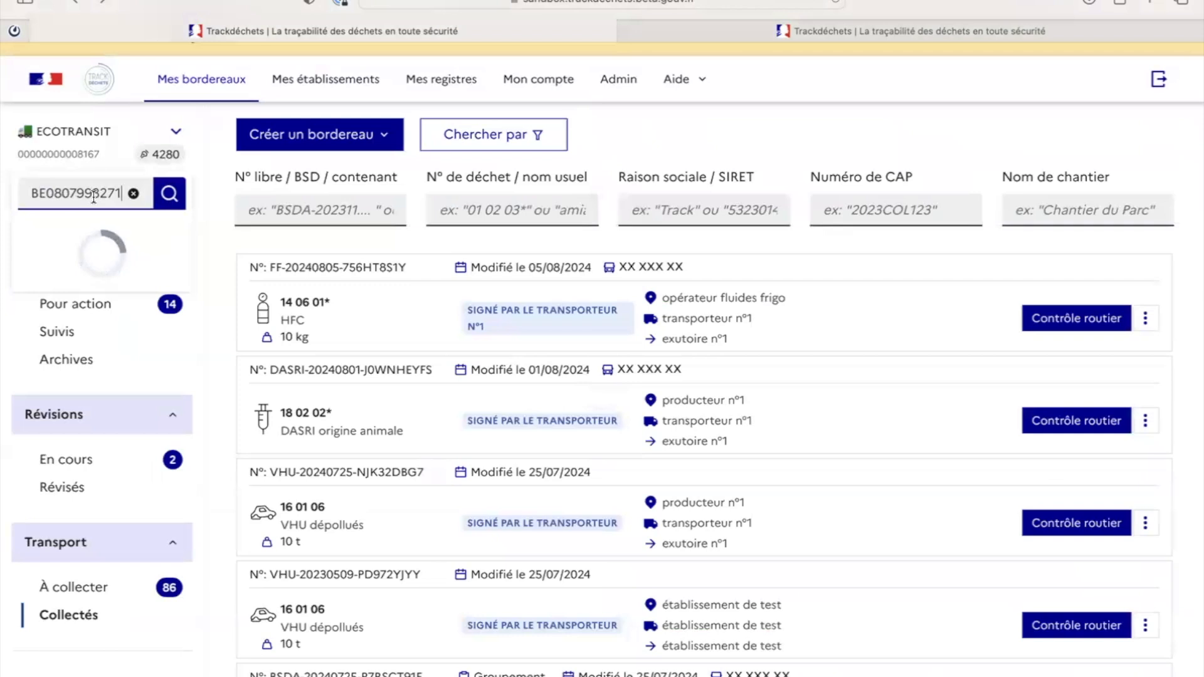
left_click(106, 260)
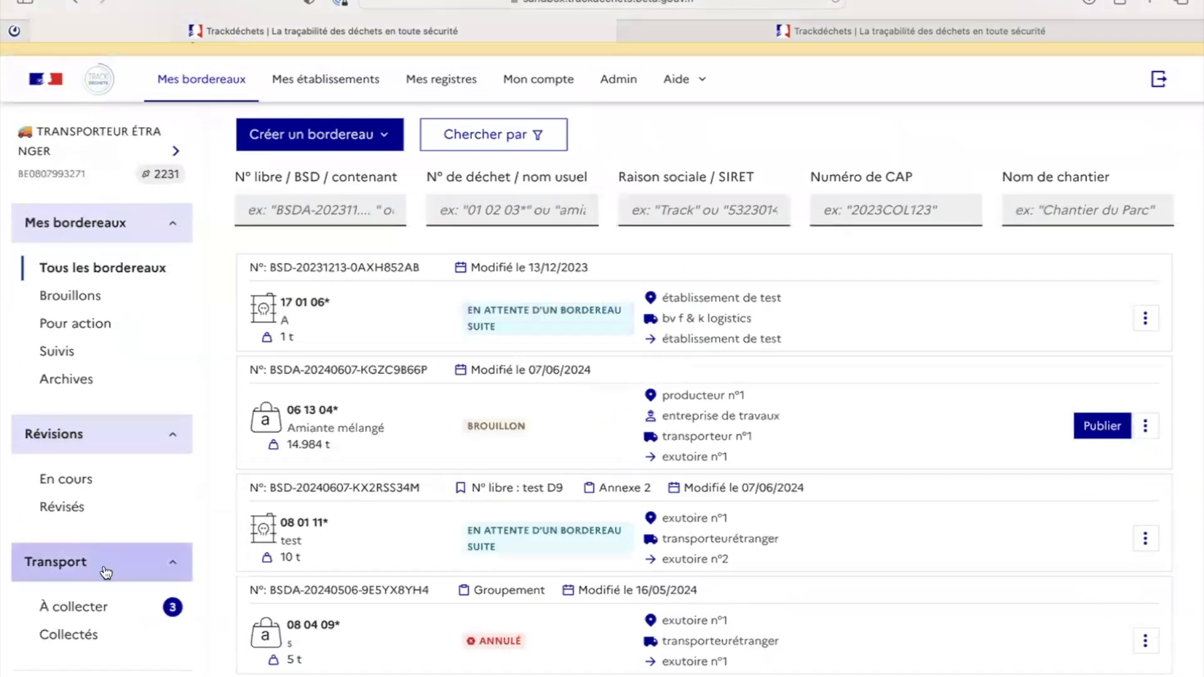
left_click(104, 609)
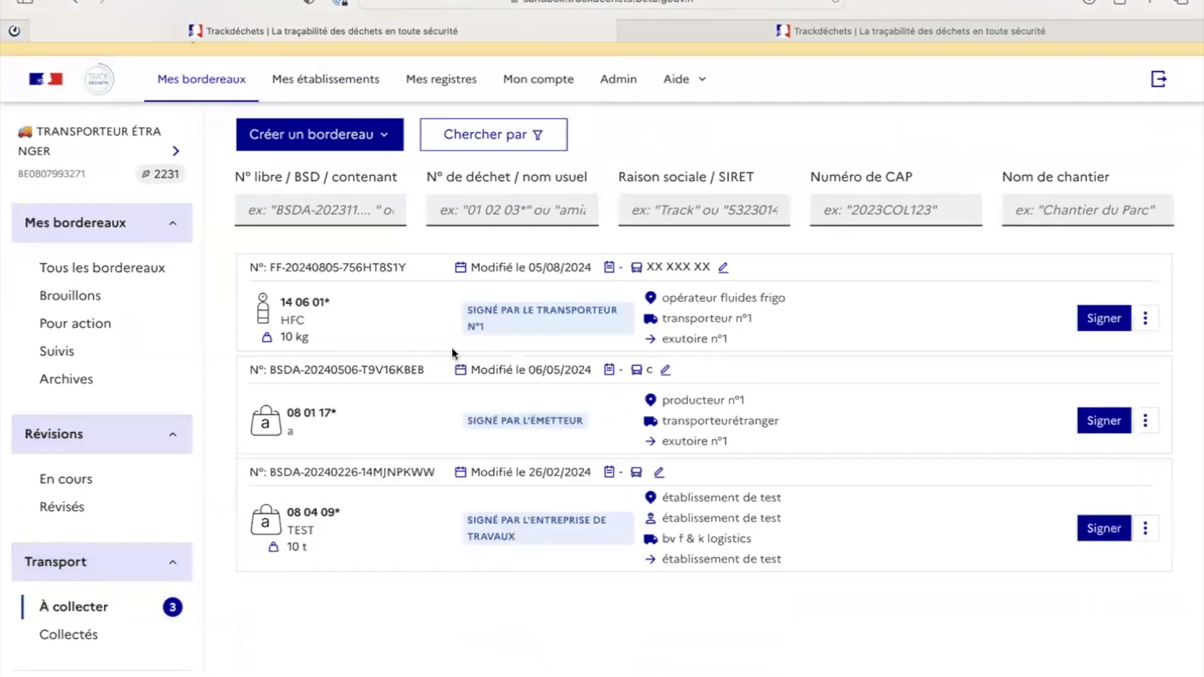
left_click_drag(266, 268, 424, 266)
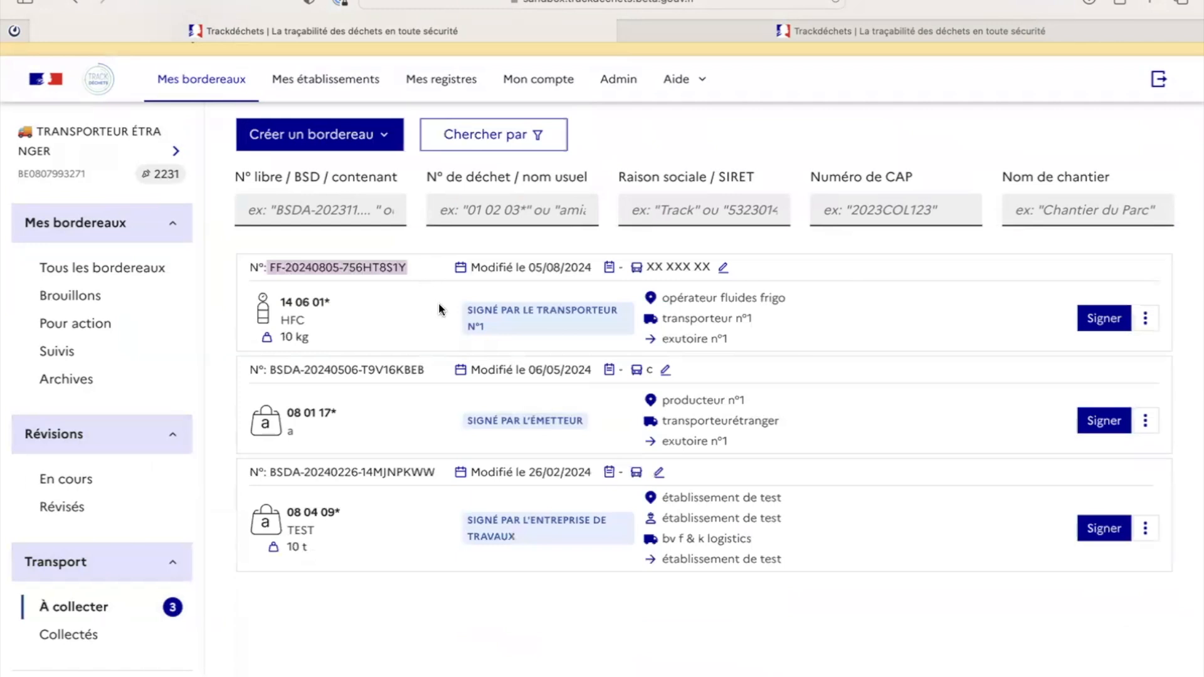
left_click(464, 311)
left_click_drag(464, 311, 494, 327)
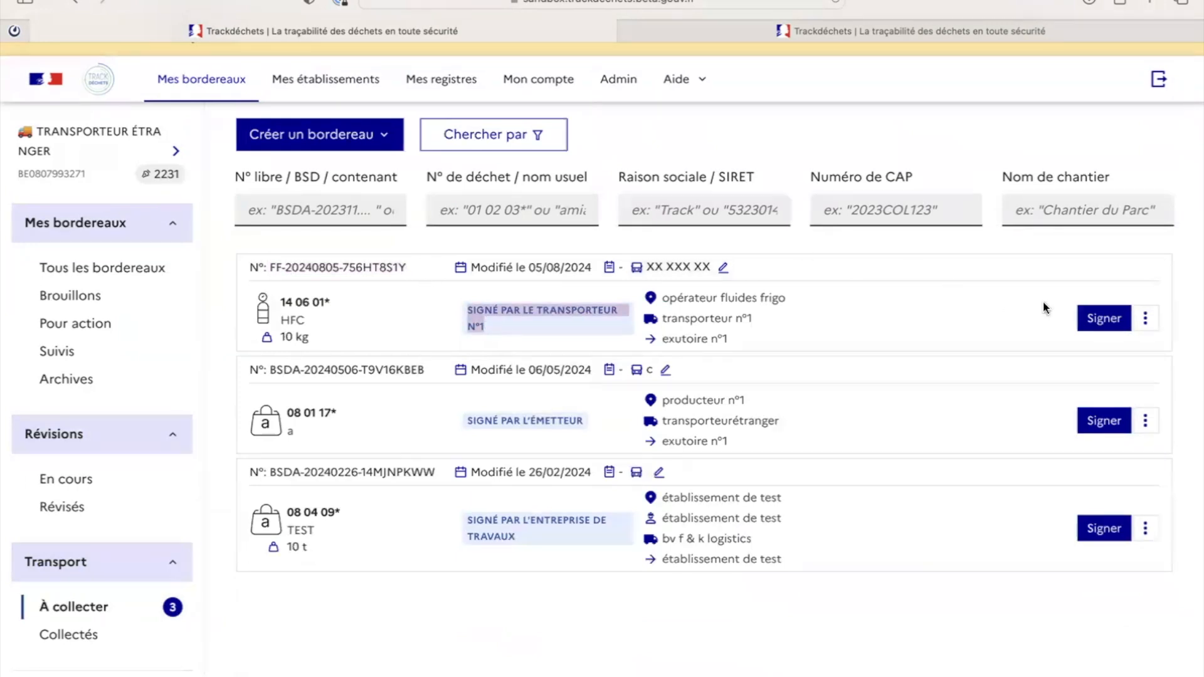
left_click(1104, 319)
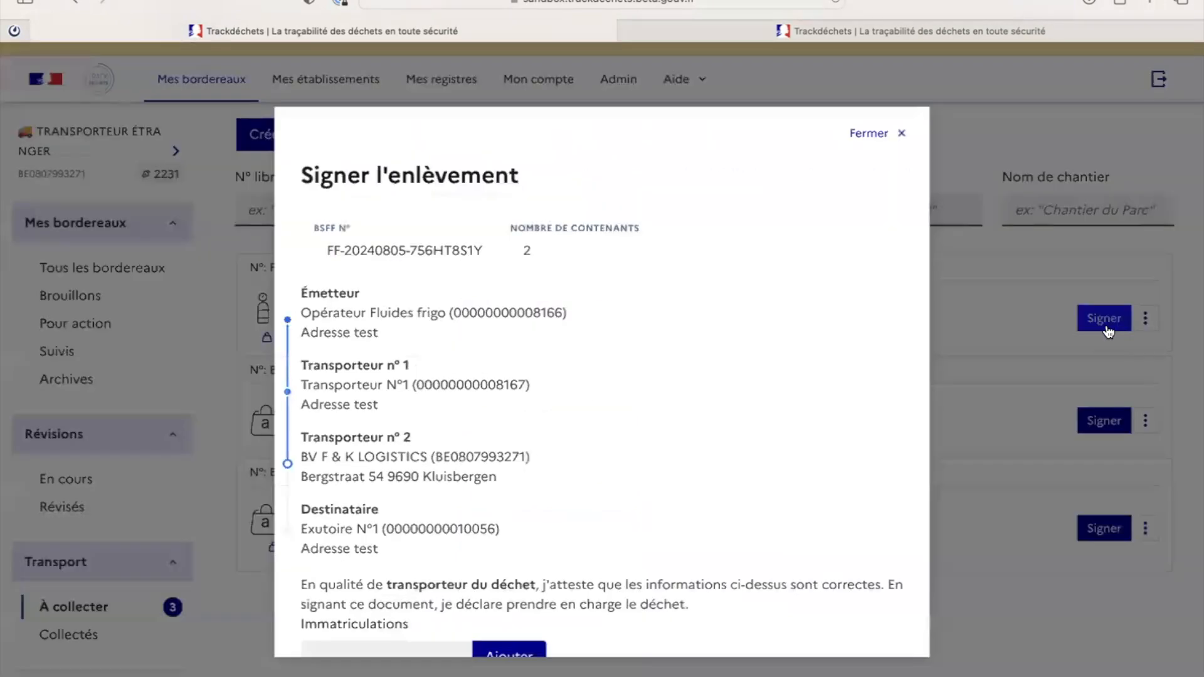
scroll(680, 430, "down", 5)
scroll(680, 430, "down", 2)
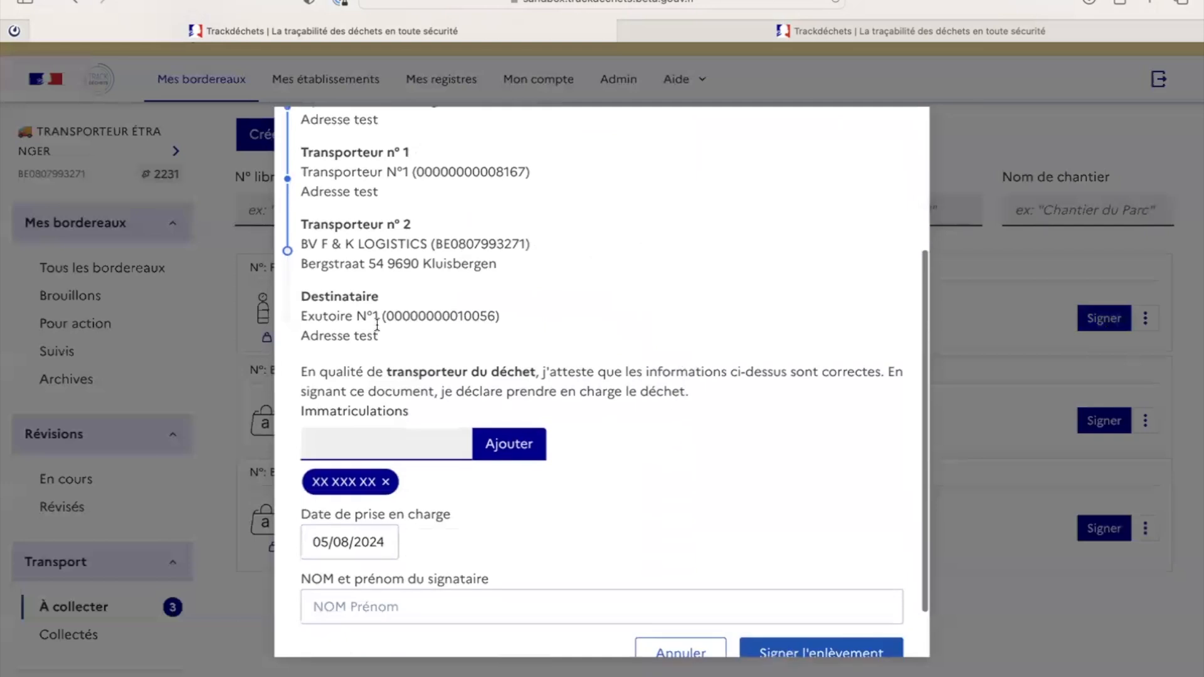
scroll(471, 510, "down", 2)
left_click(413, 556)
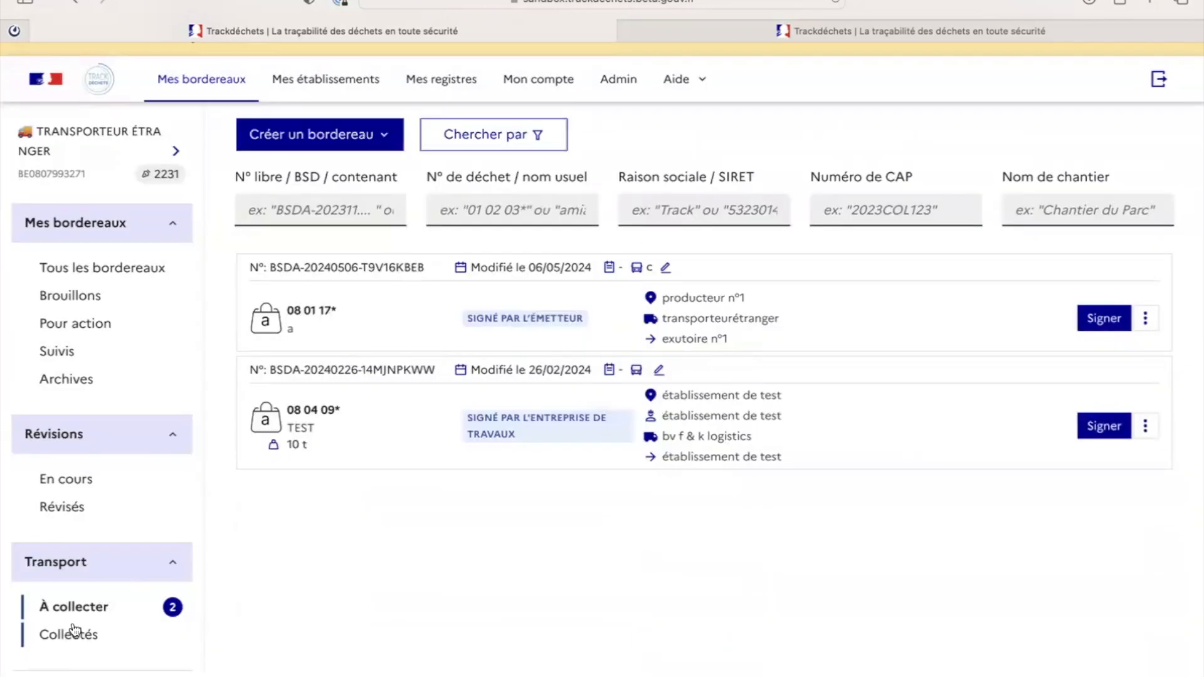
left_click(72, 632)
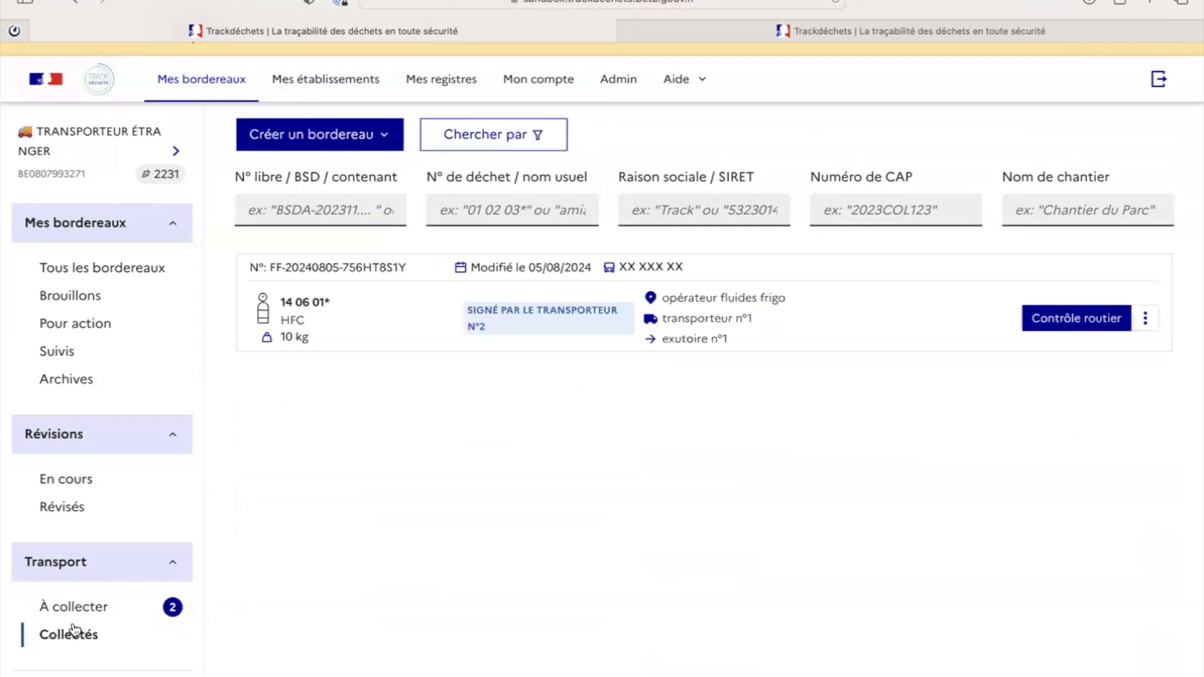
Step: Display the Contrôle routier QR code for the bordereau signed by transporter N°2, then close it
left_click_drag(466, 308, 507, 338)
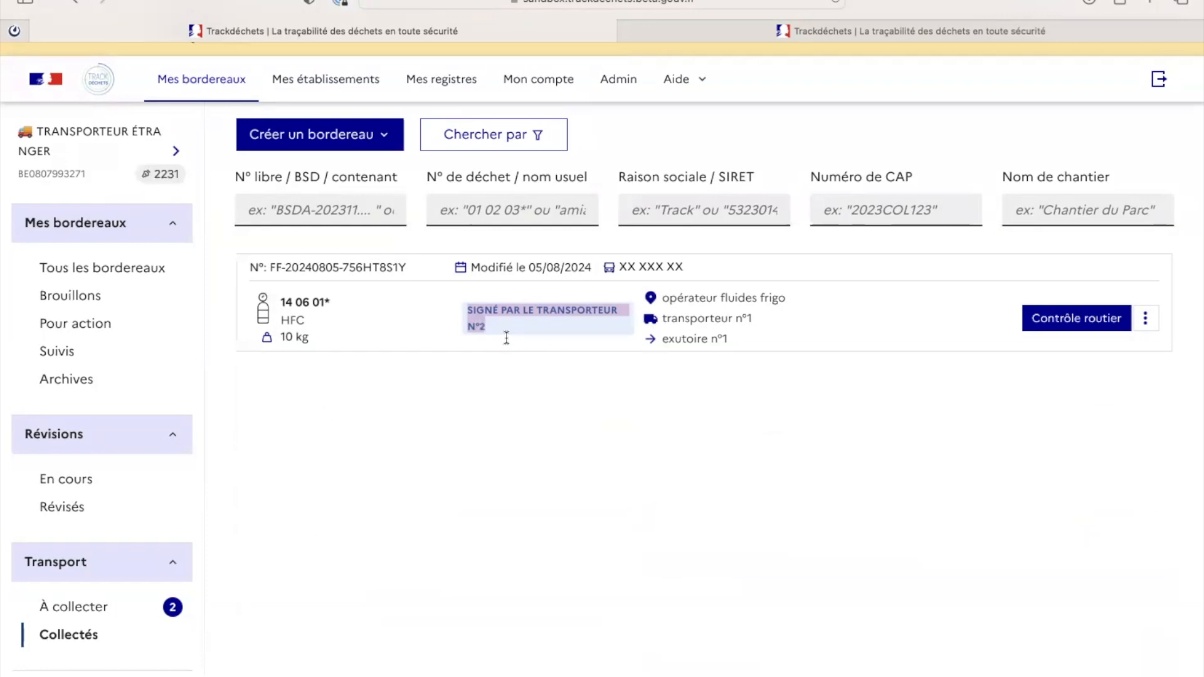
left_click(1069, 328)
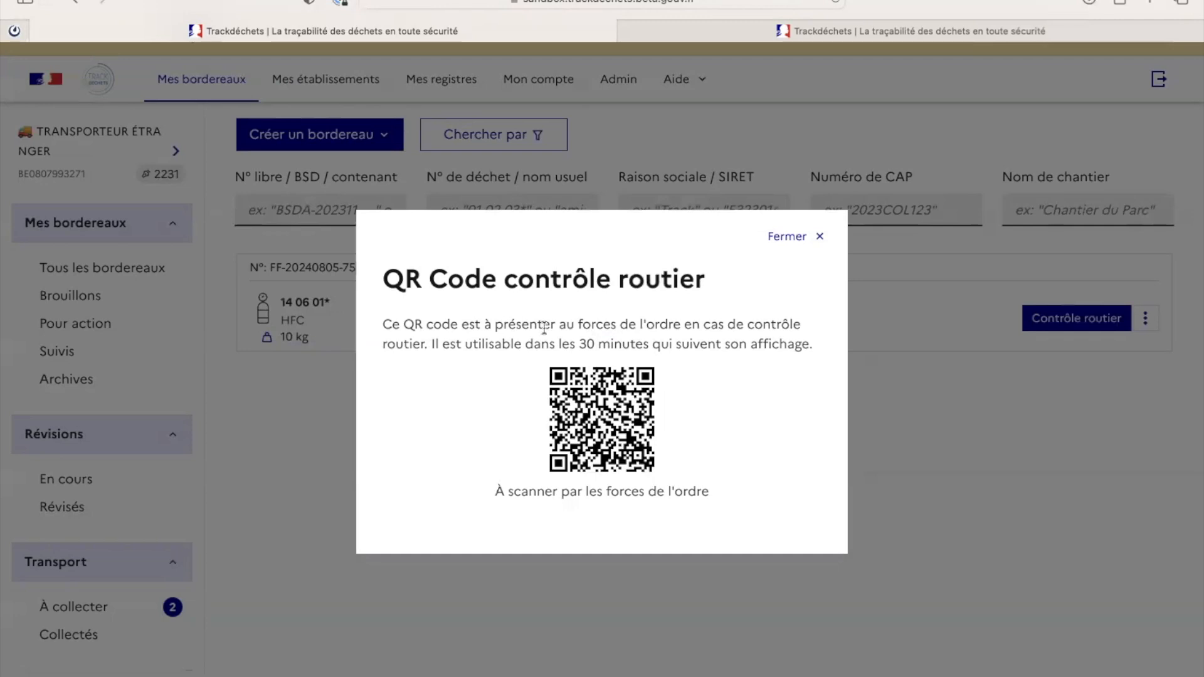
left_click(864, 409)
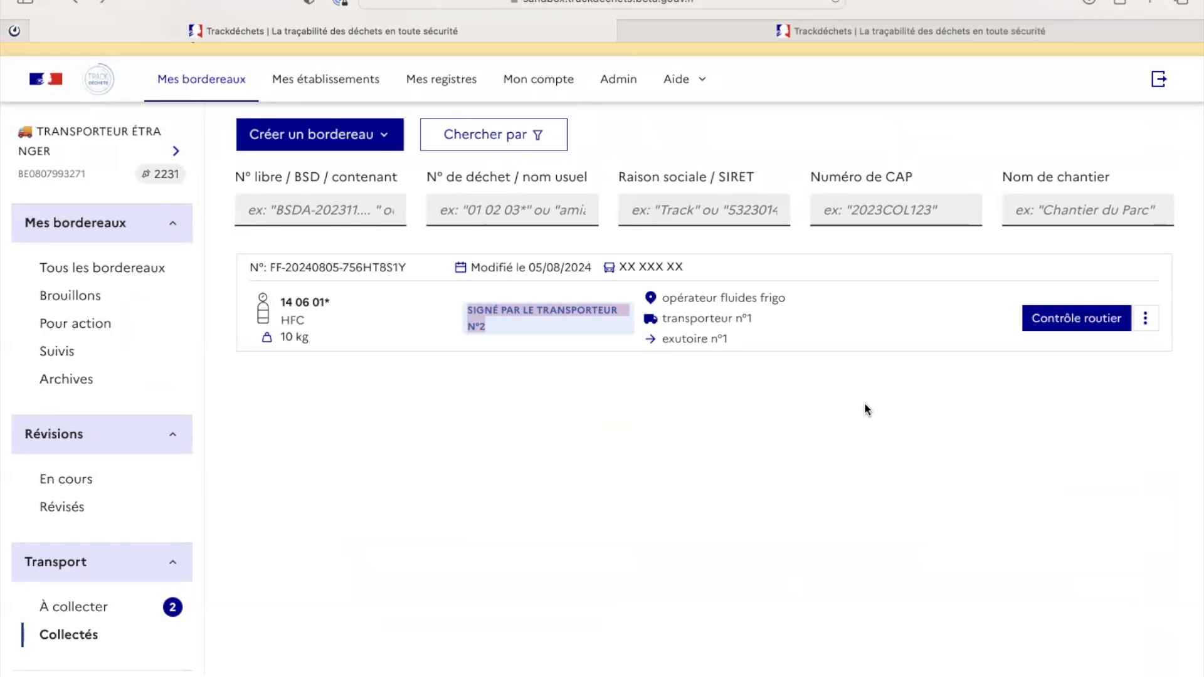
left_click(100, 143)
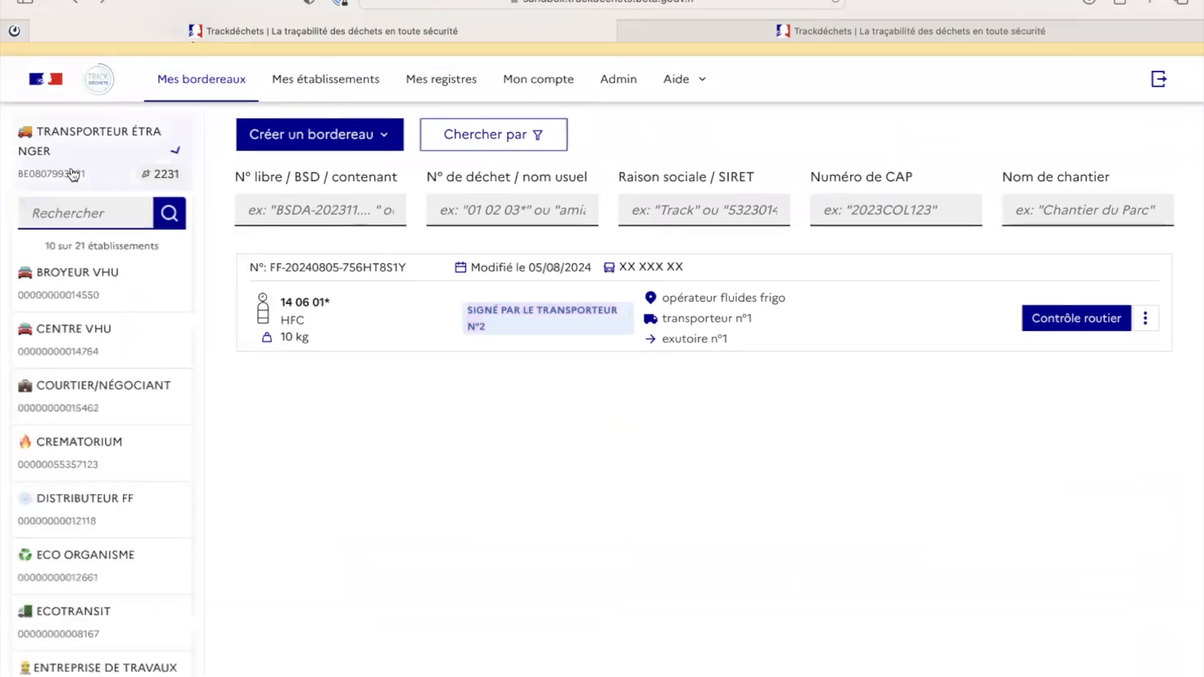
scroll(126, 484, "down", 2)
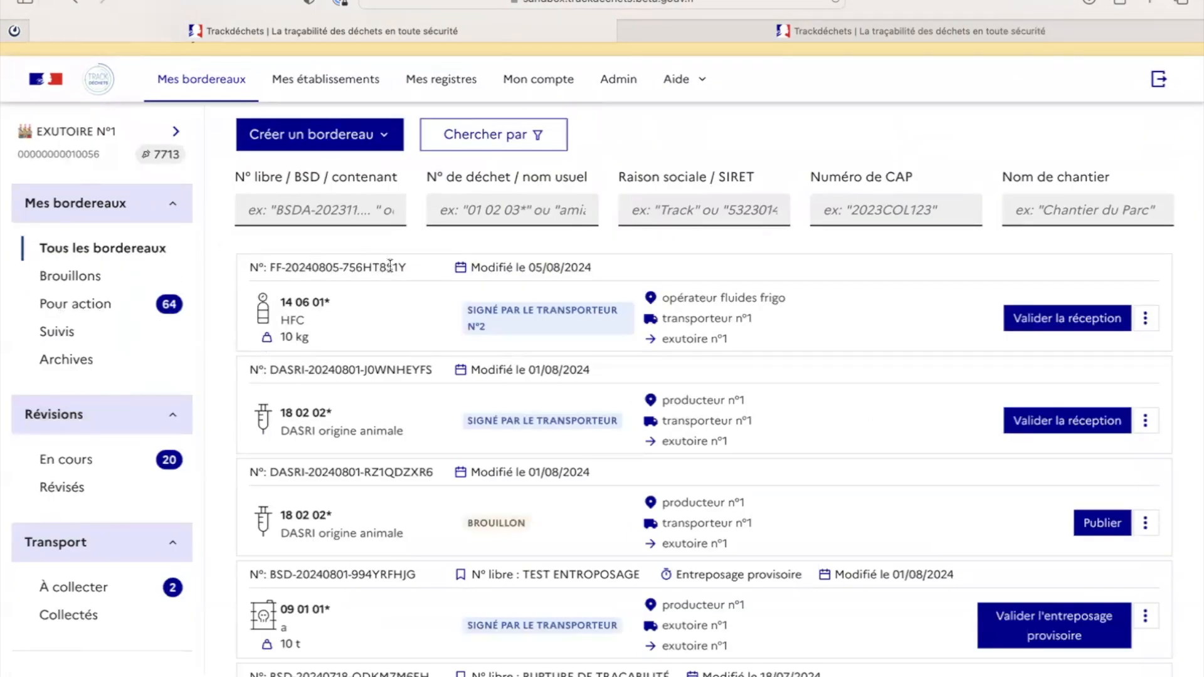
left_click_drag(406, 271, 270, 269)
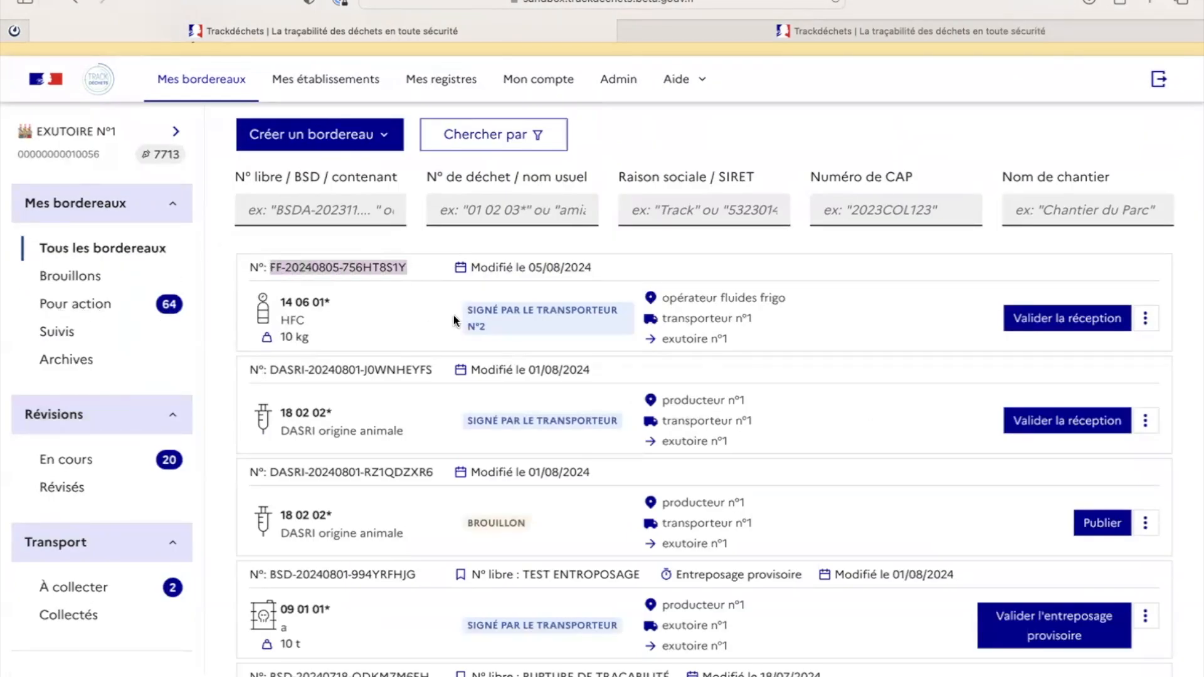
left_click_drag(464, 310, 508, 333)
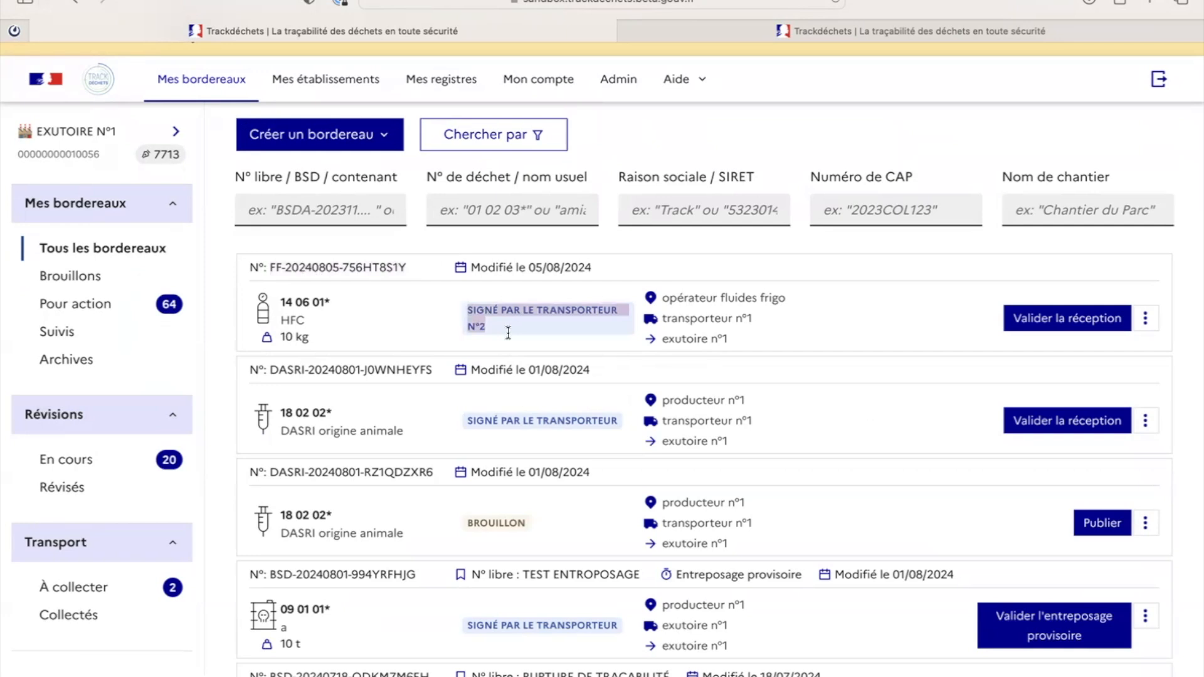
left_click(1085, 322)
scroll(872, 352, "down", 3)
left_click(394, 546)
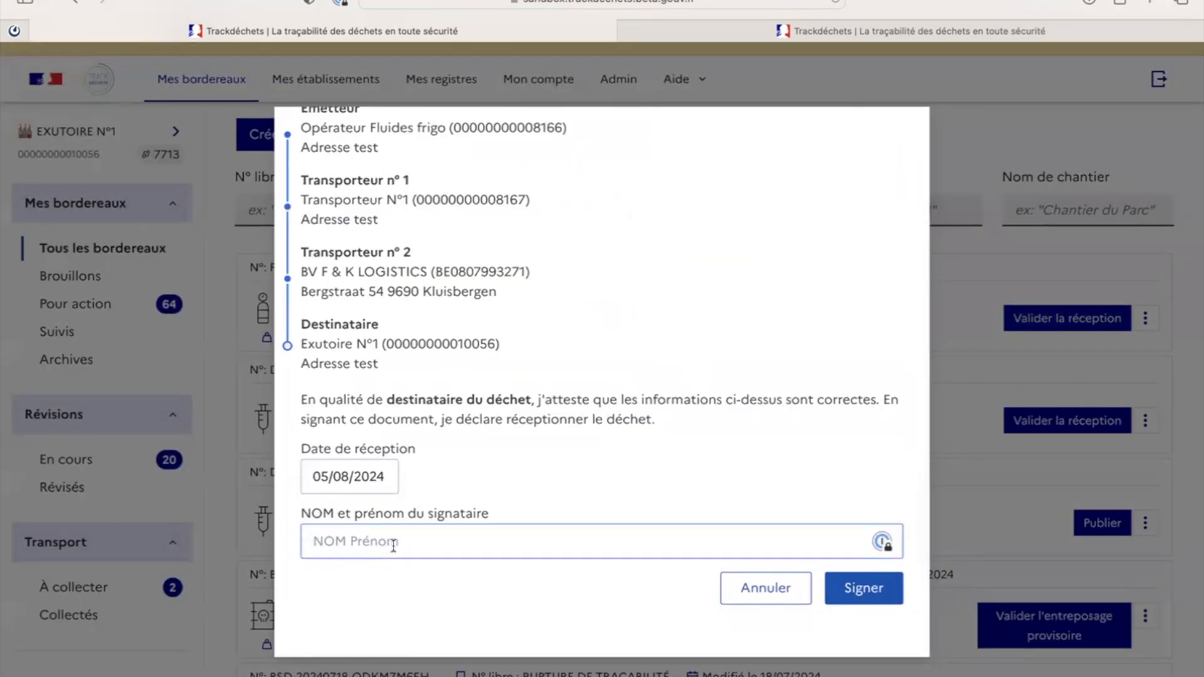
type("Mo")
left_click(864, 590)
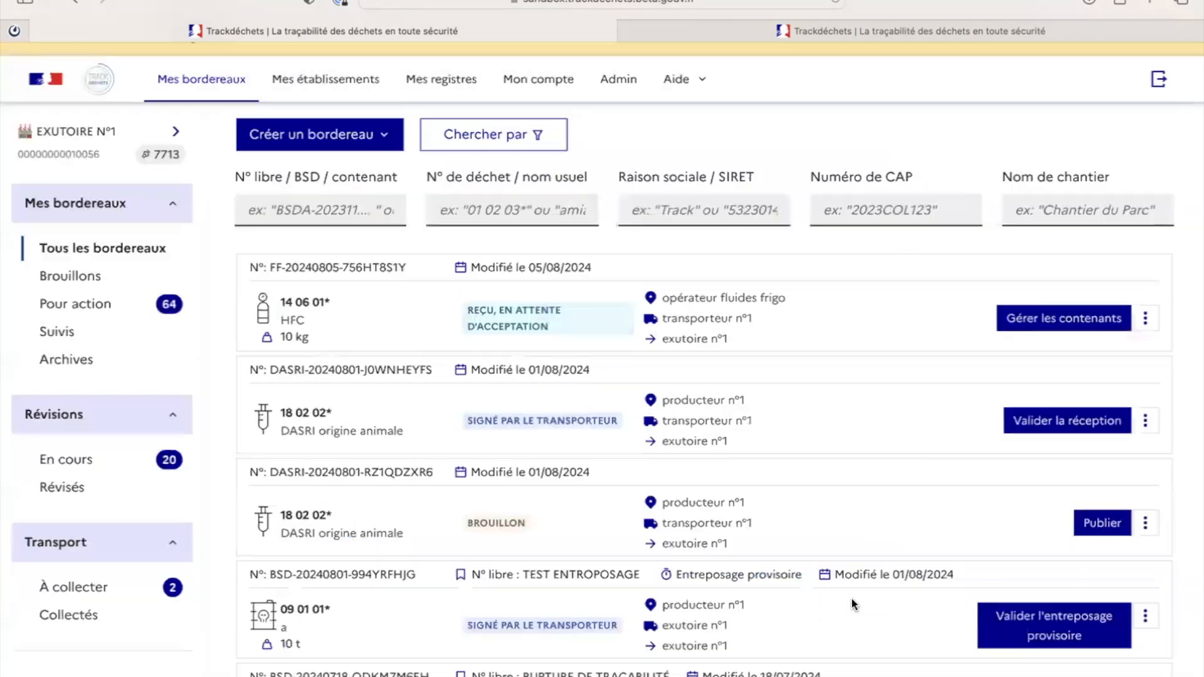
Step: In Gérer les contenants, sign acceptance of container 1234 (4 kg) with the destination signatory's name
left_click(1075, 321)
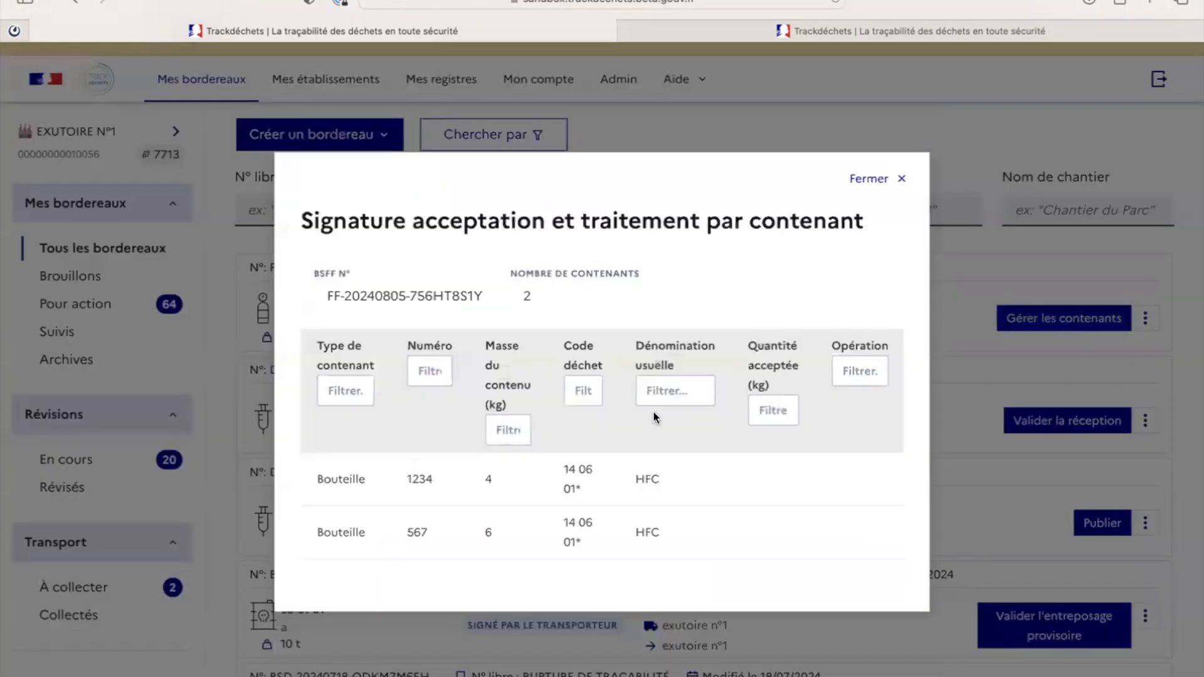
scroll(696, 520, "right", 5)
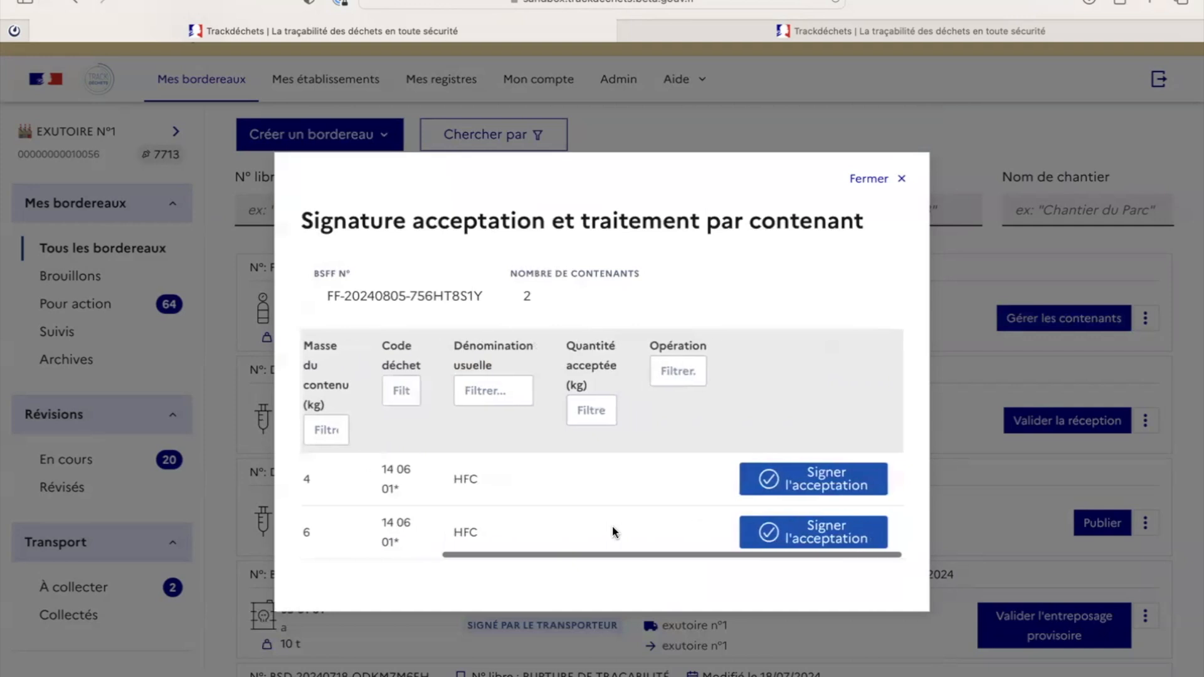
left_click(850, 479)
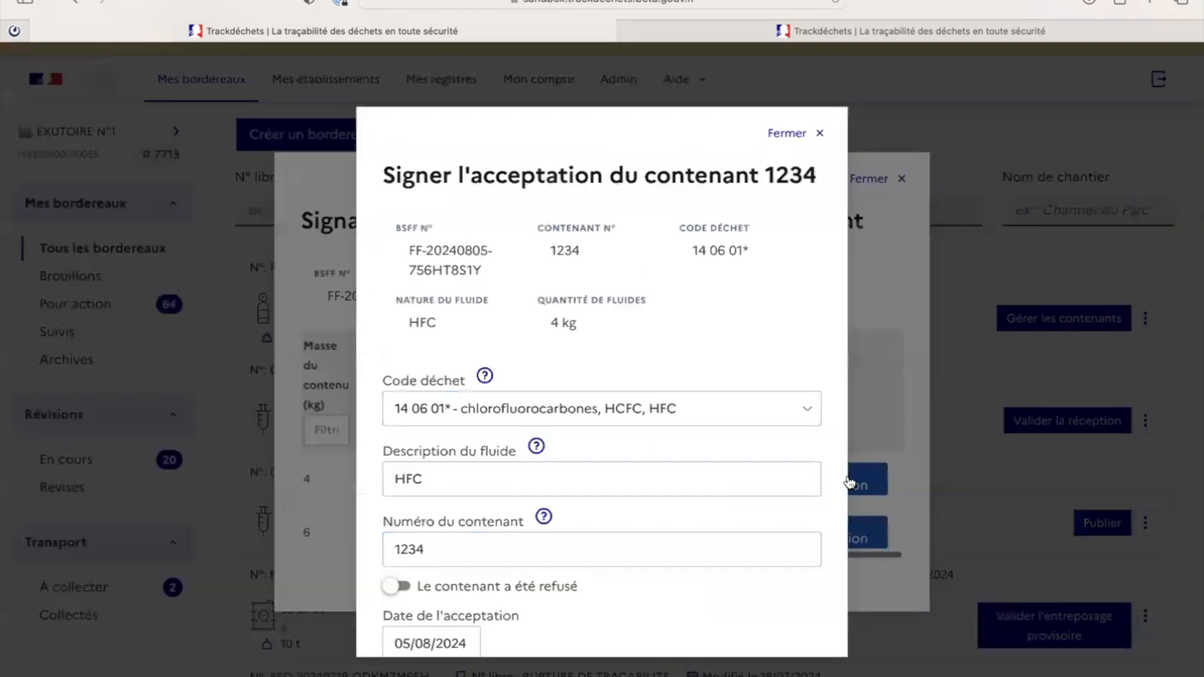
scroll(649, 479, "down", 2)
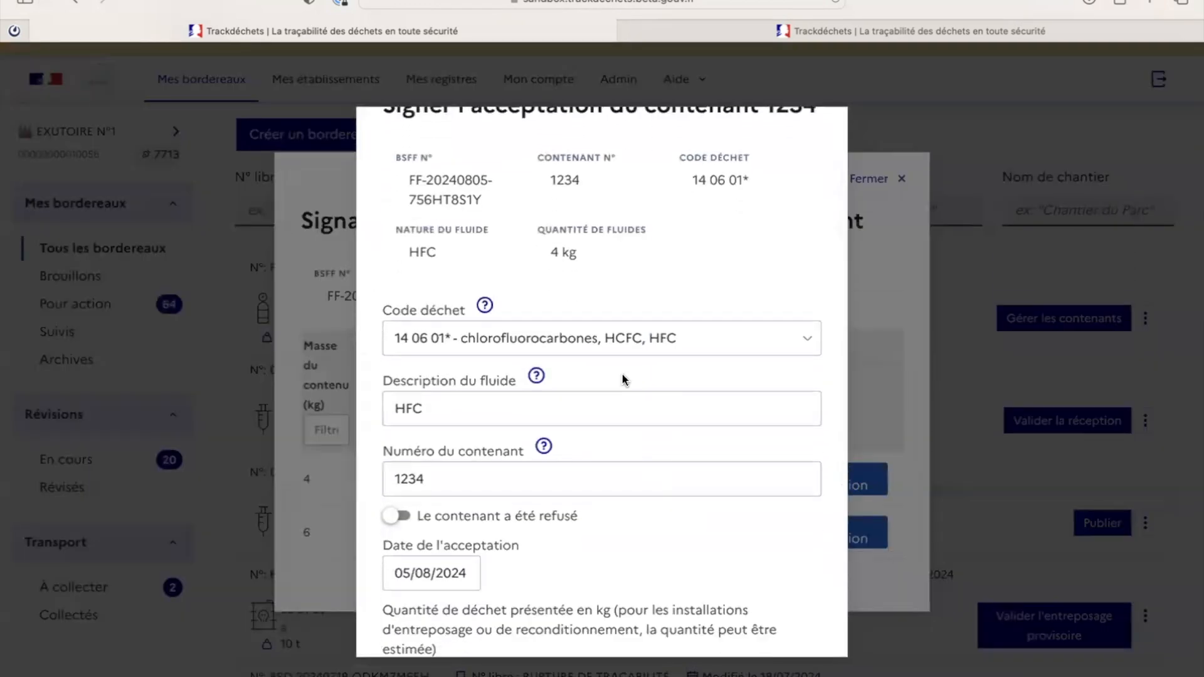
scroll(622, 379, "down", 1)
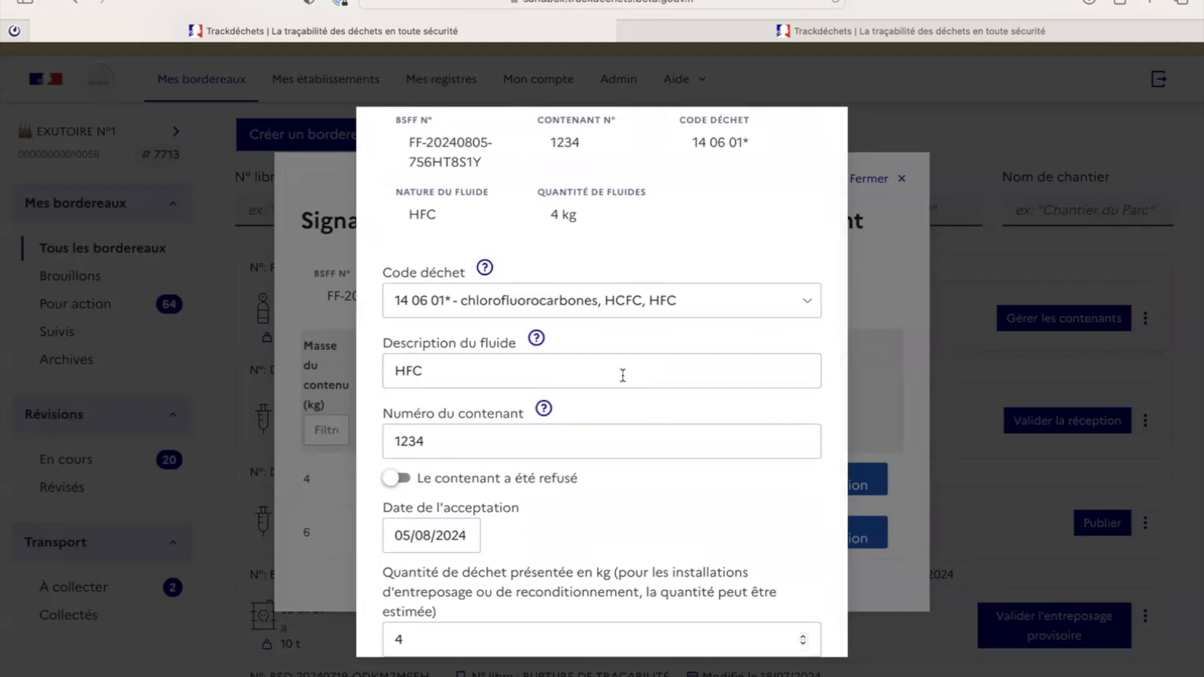
scroll(623, 375, "down", 2)
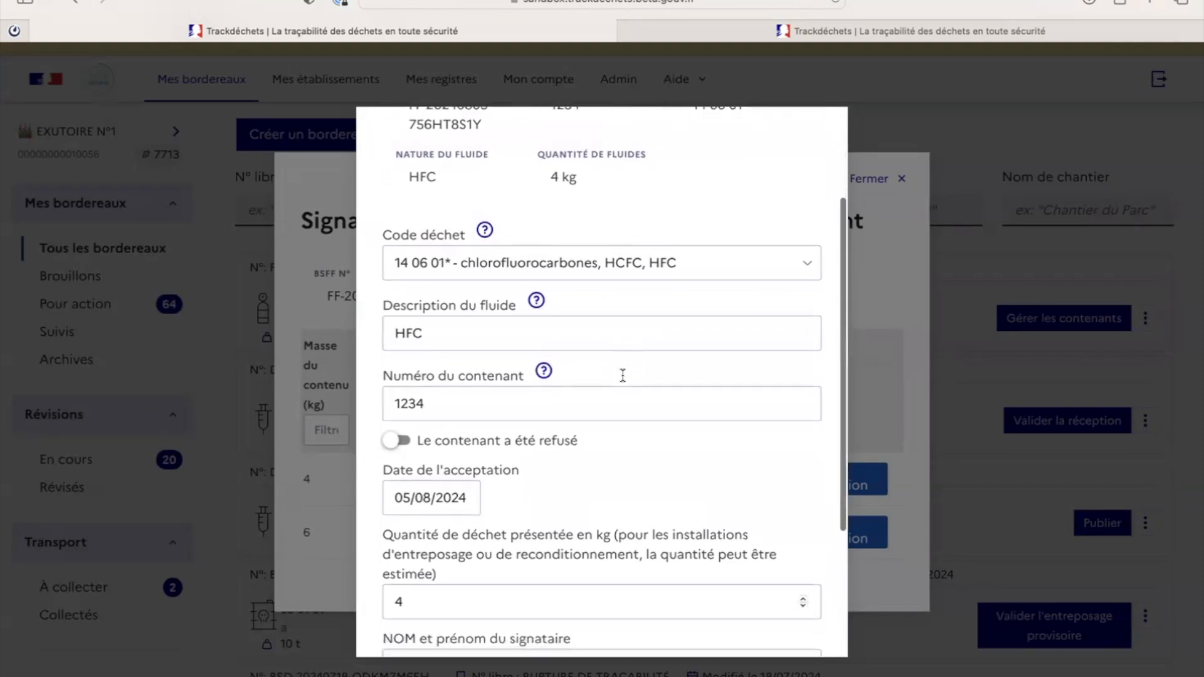
scroll(623, 375, "down", 2)
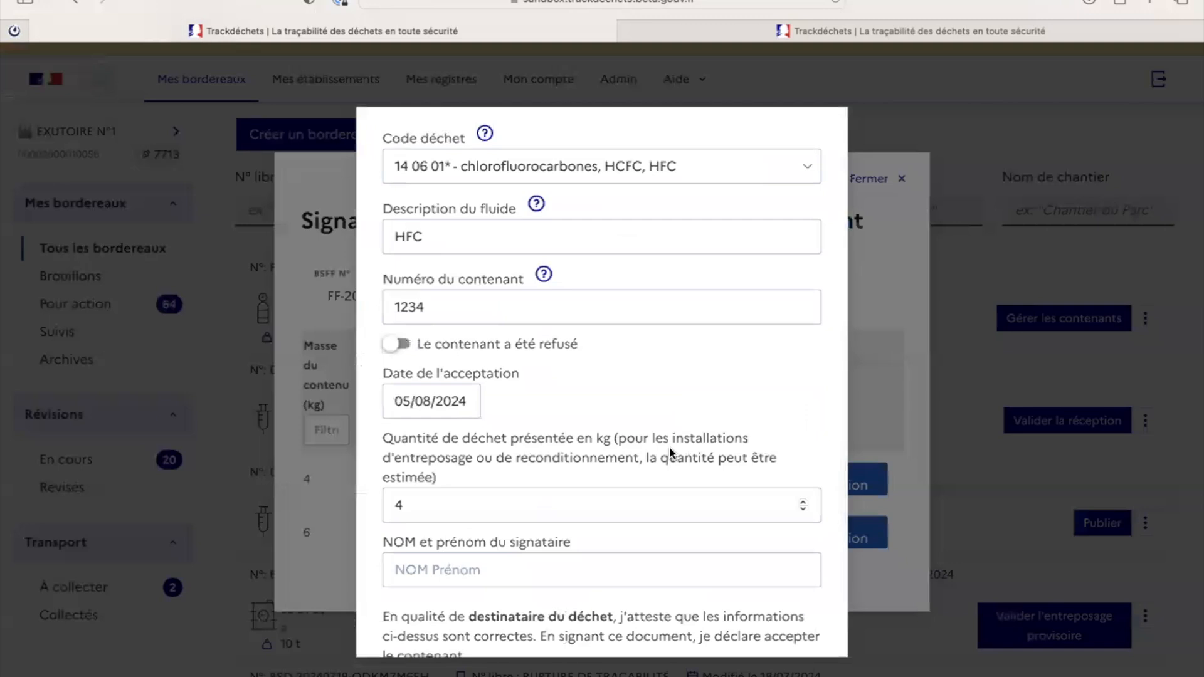
scroll(670, 448, "down", 3)
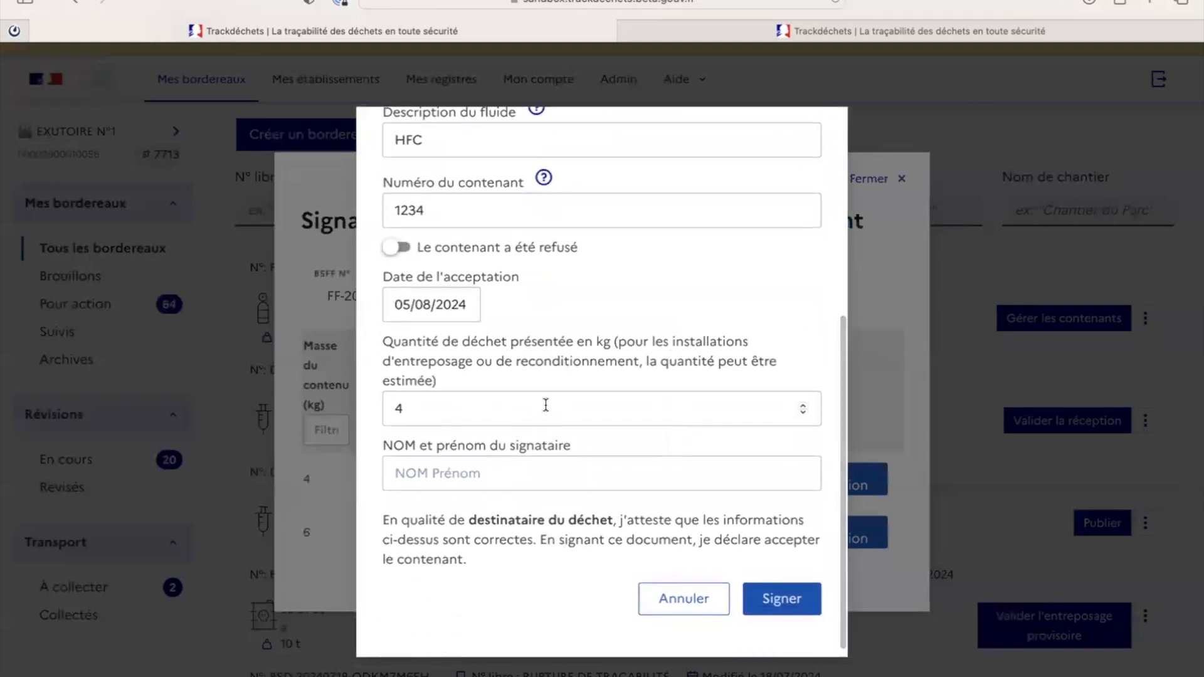
left_click(488, 471)
type("Mr exutoire")
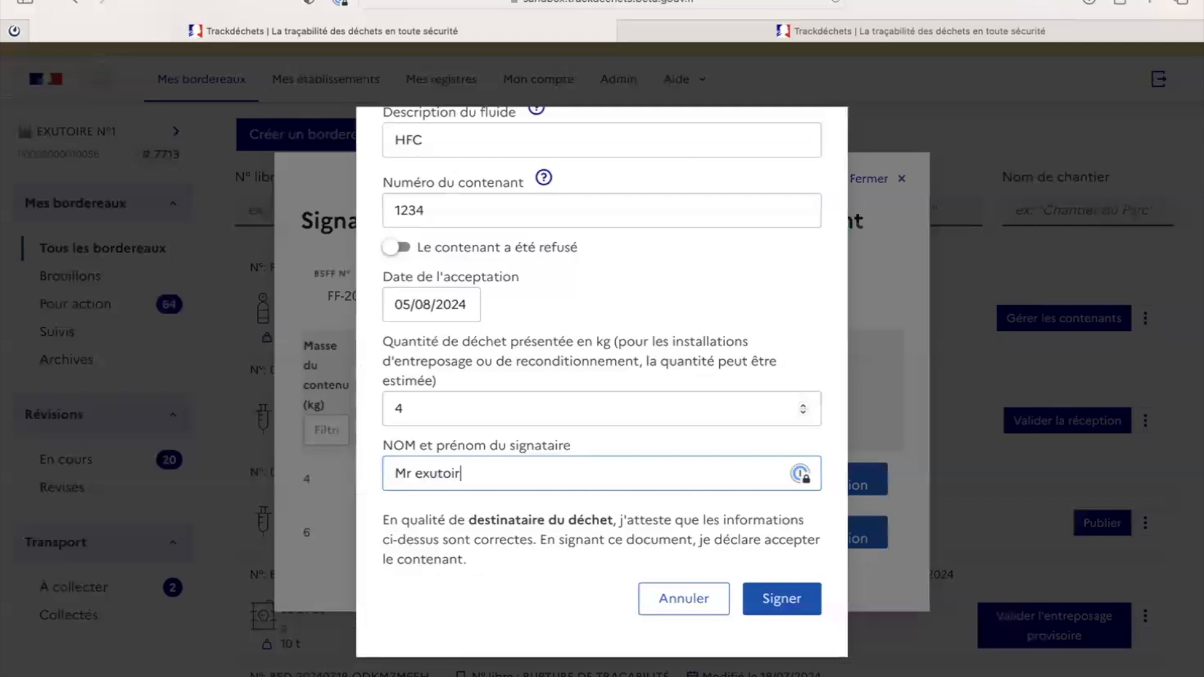
left_click(799, 599)
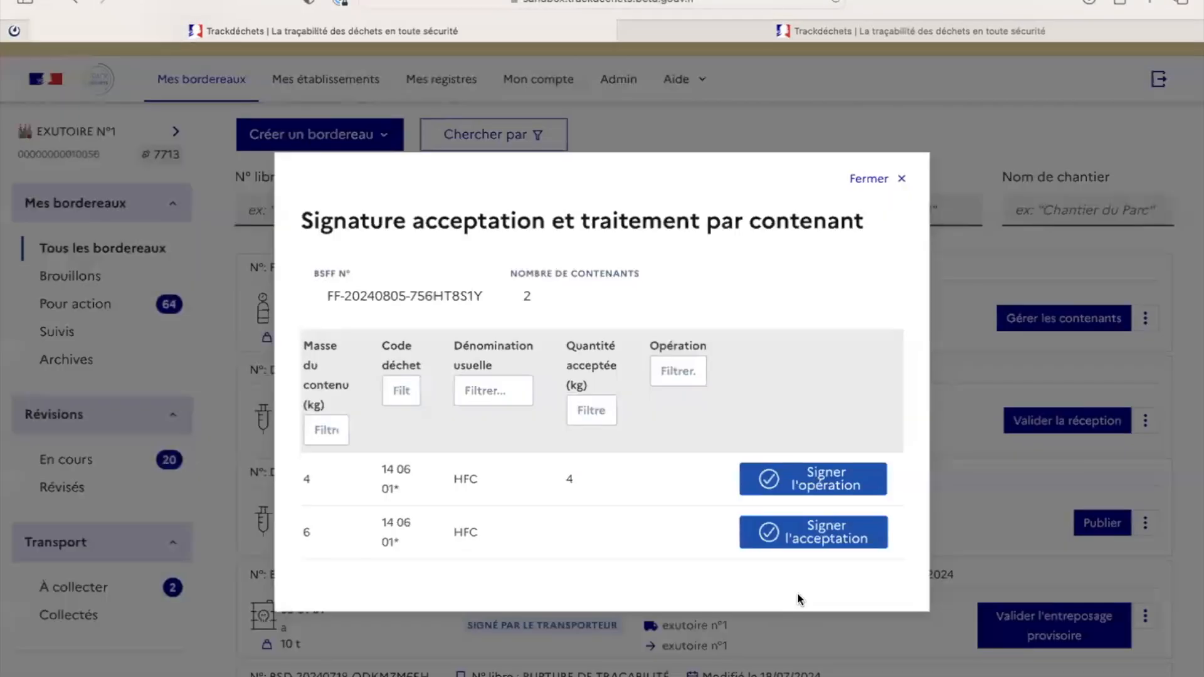
Step: Sign acceptance of container 567 (6 kg) with the same signatory's name
left_click(825, 534)
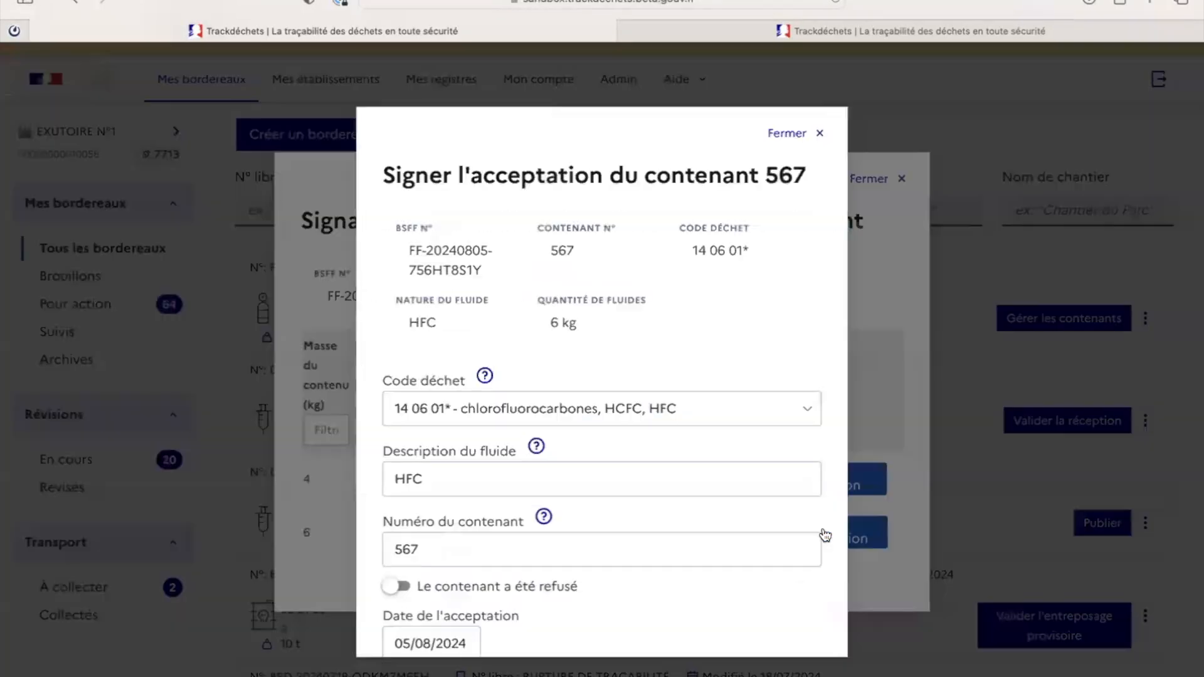
scroll(548, 458, "down", 5)
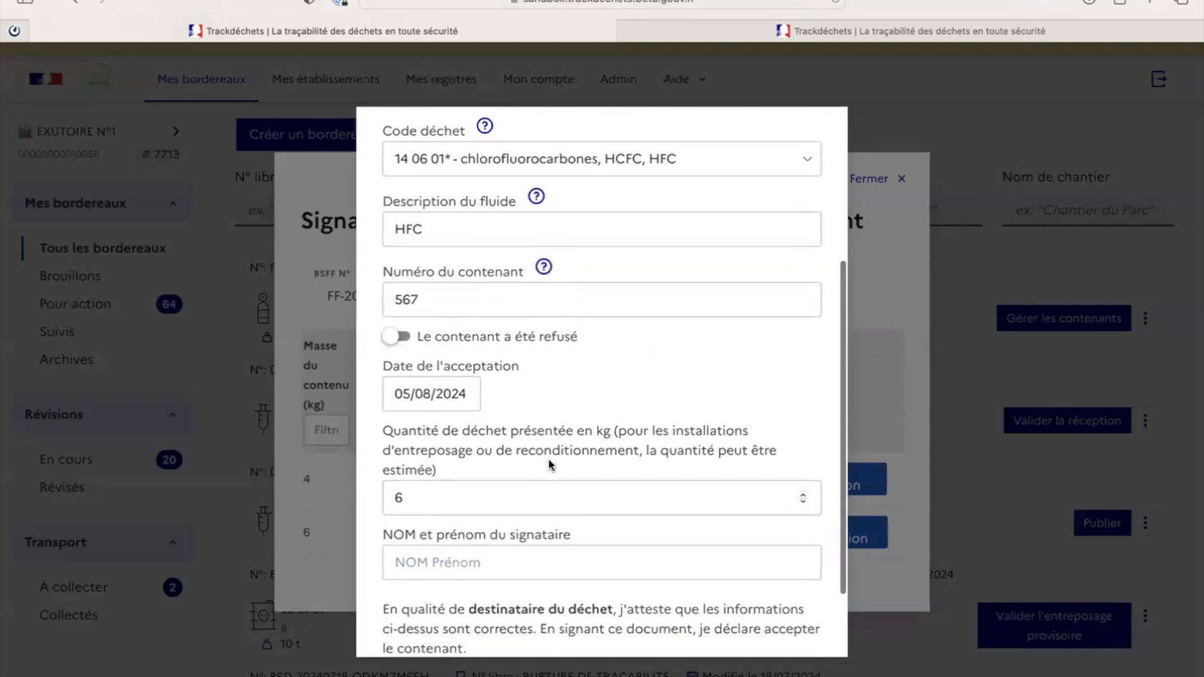
left_click(531, 504)
type("Mr exutoire")
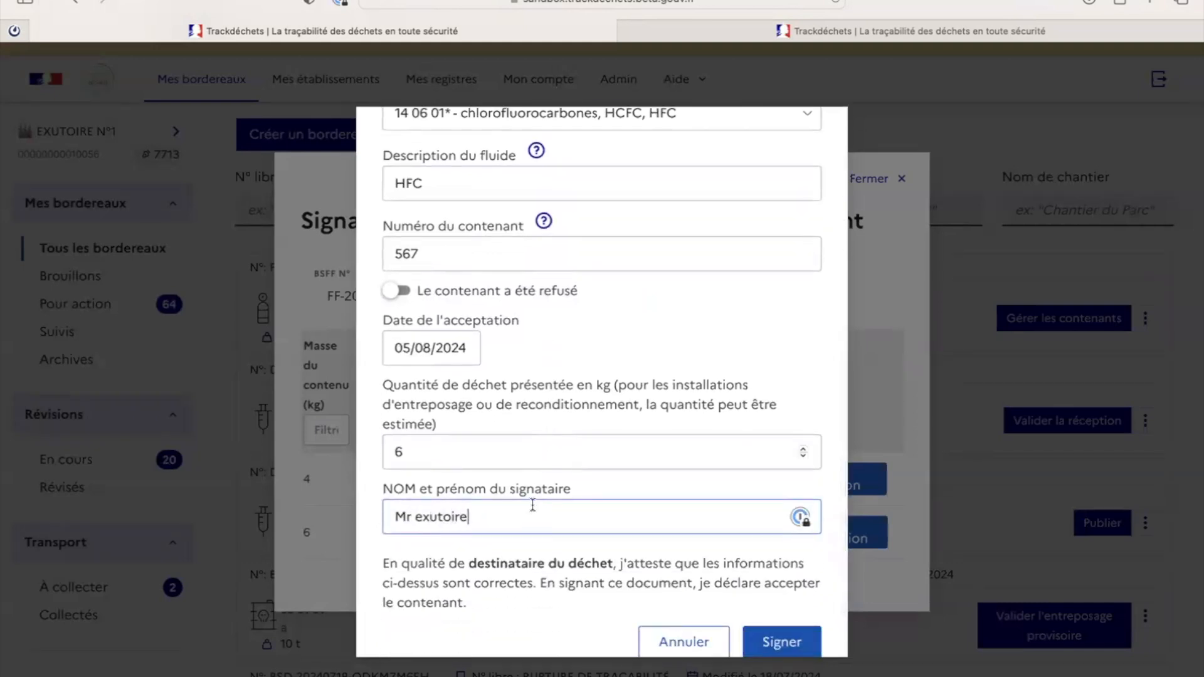
left_click(773, 637)
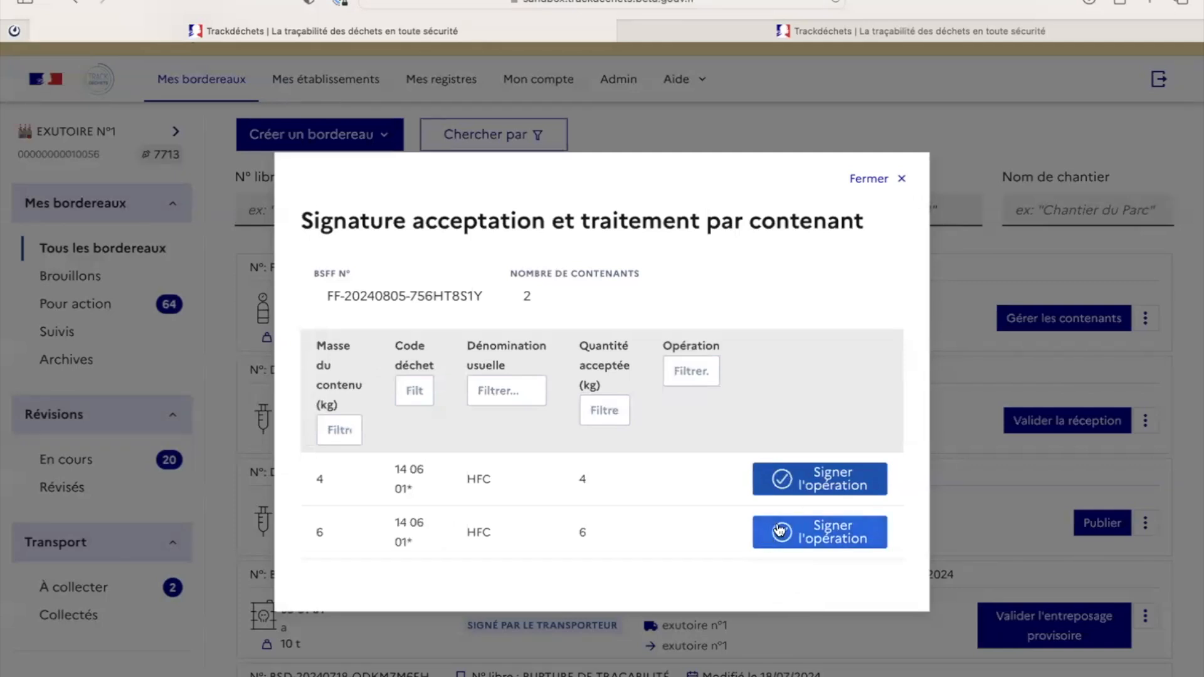
Step: Sign container 1234's treatment with code R1, described 'Valorisation énergétique', using the signatory's name
left_click(800, 487)
scroll(800, 486, "down", 2)
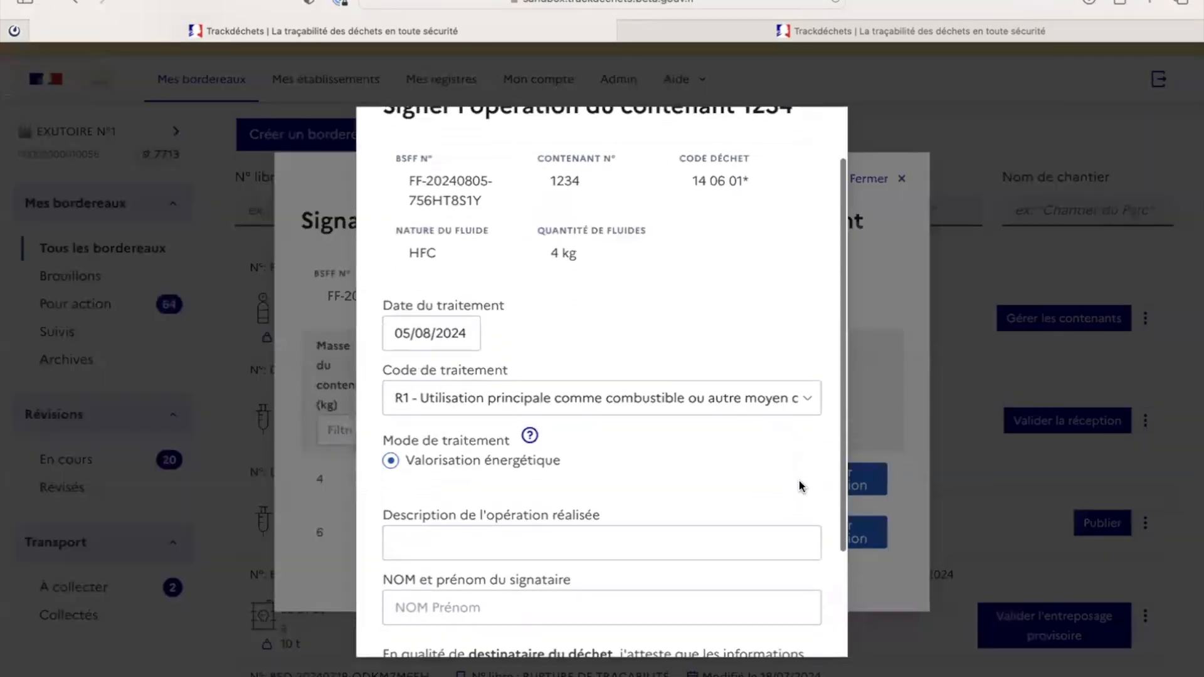
left_click(484, 400)
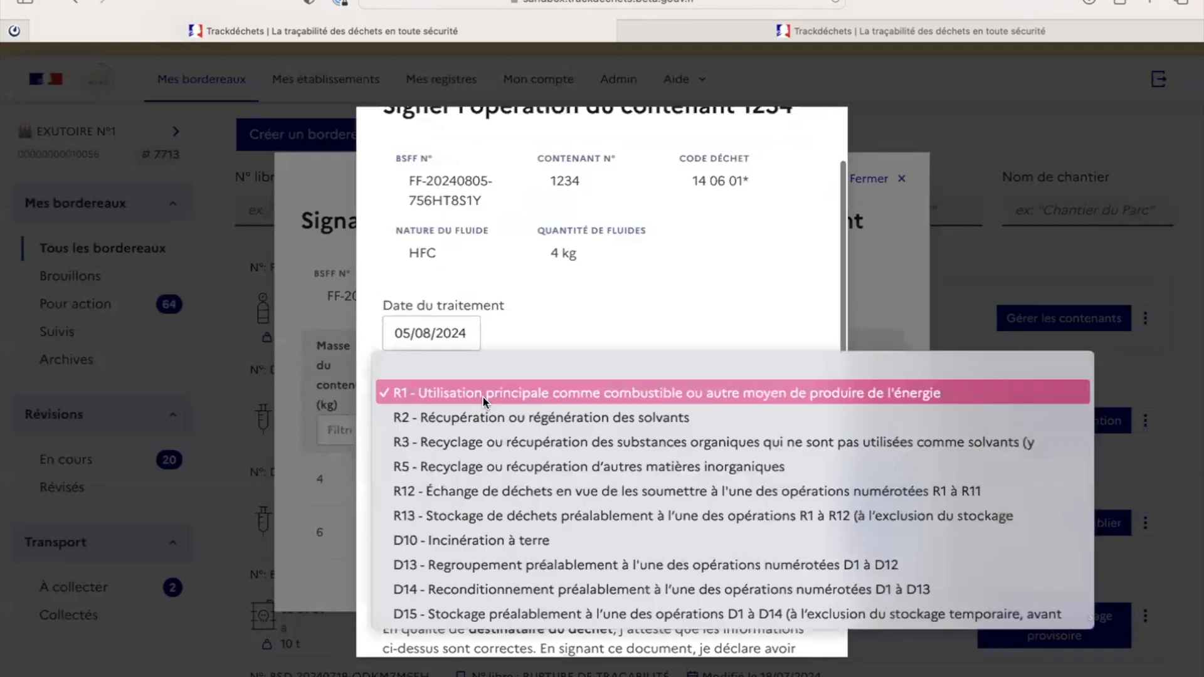
left_click(483, 397)
scroll(394, 368, "down", 2)
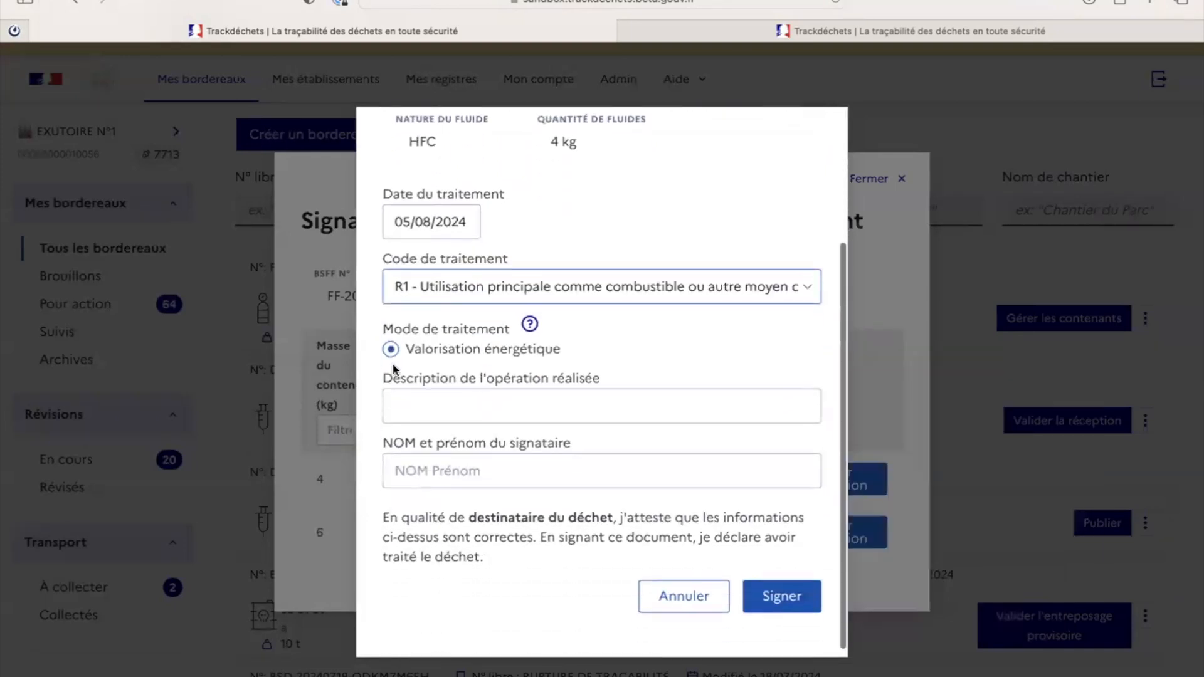
left_click(439, 415)
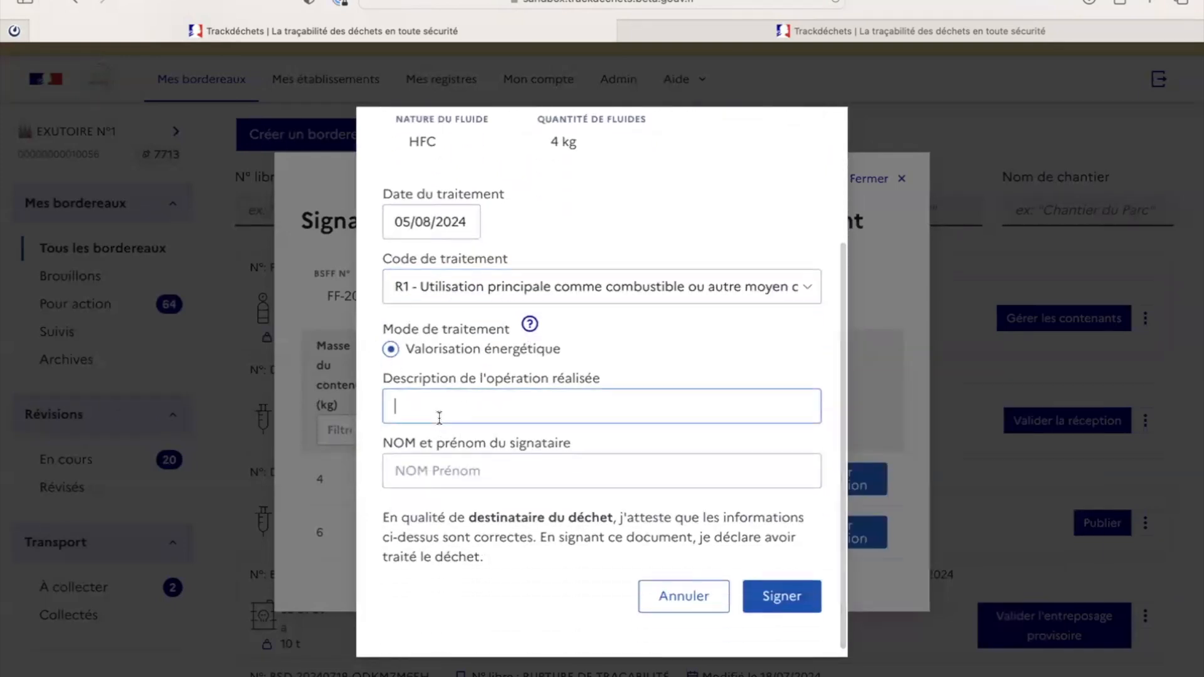
type("Valorisation énergétique")
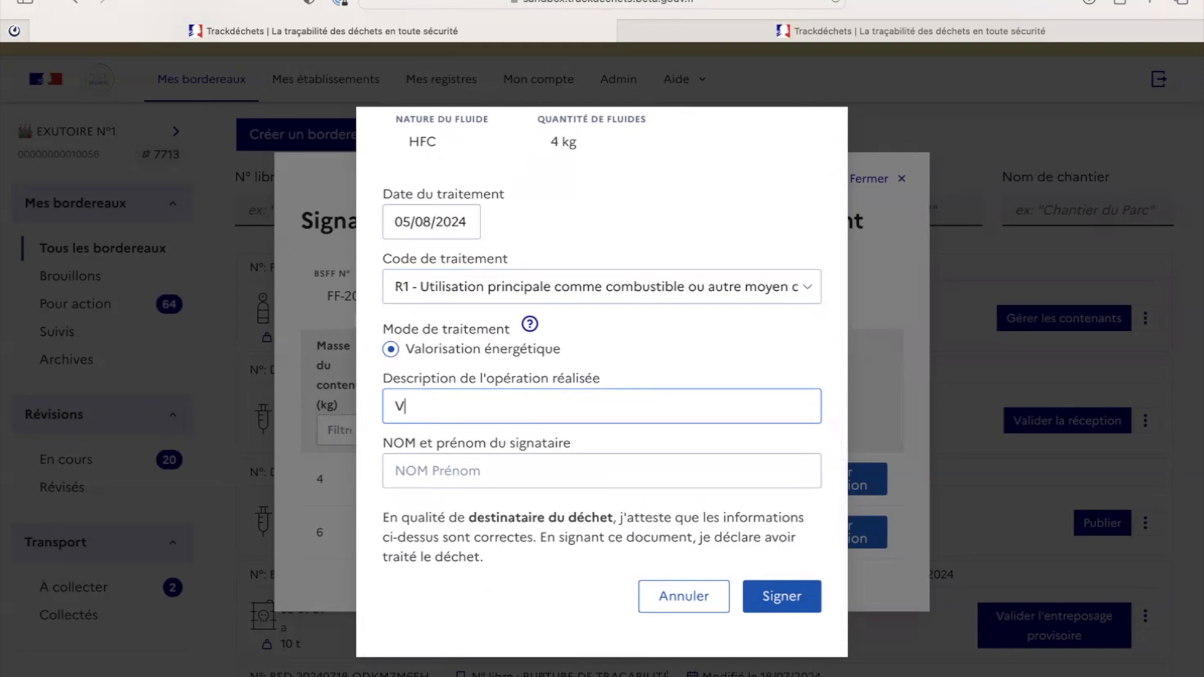
left_click(620, 463)
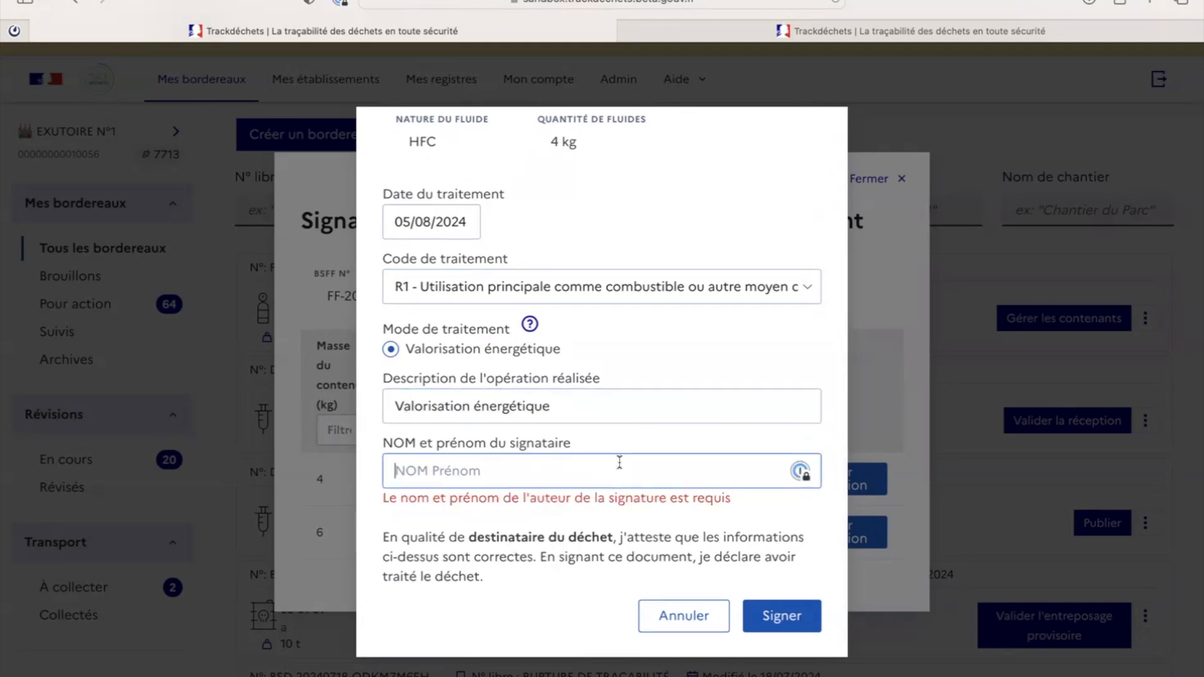
type("Mr exutoire")
left_click(784, 597)
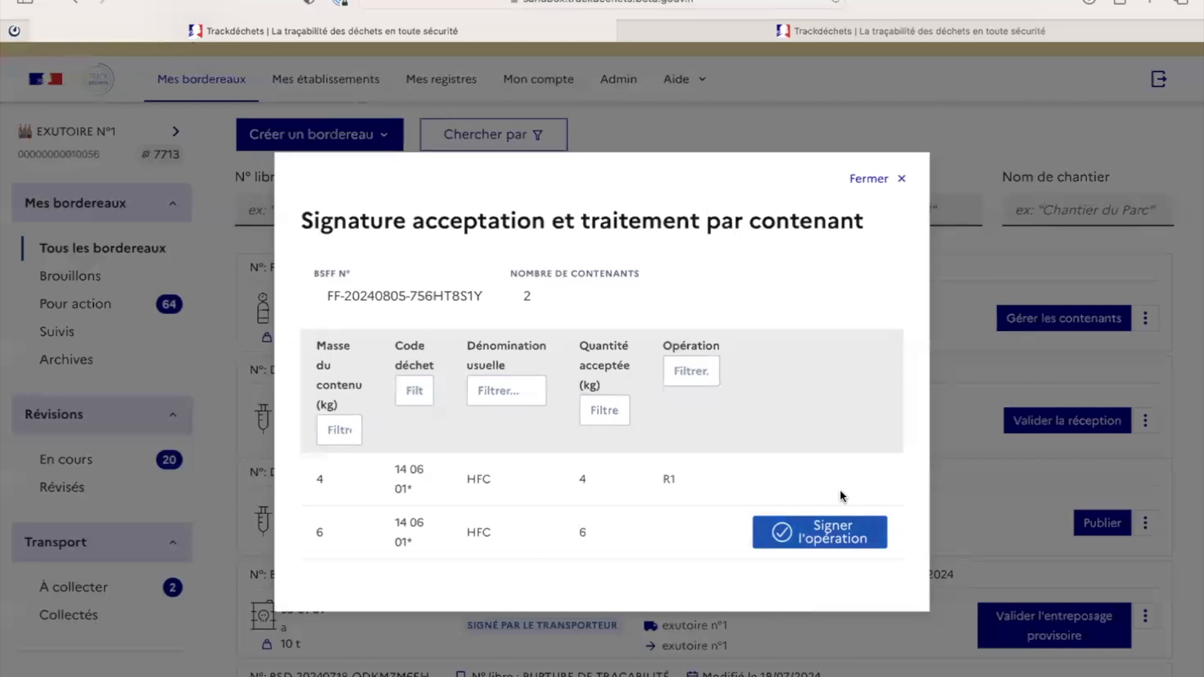
left_click(835, 534)
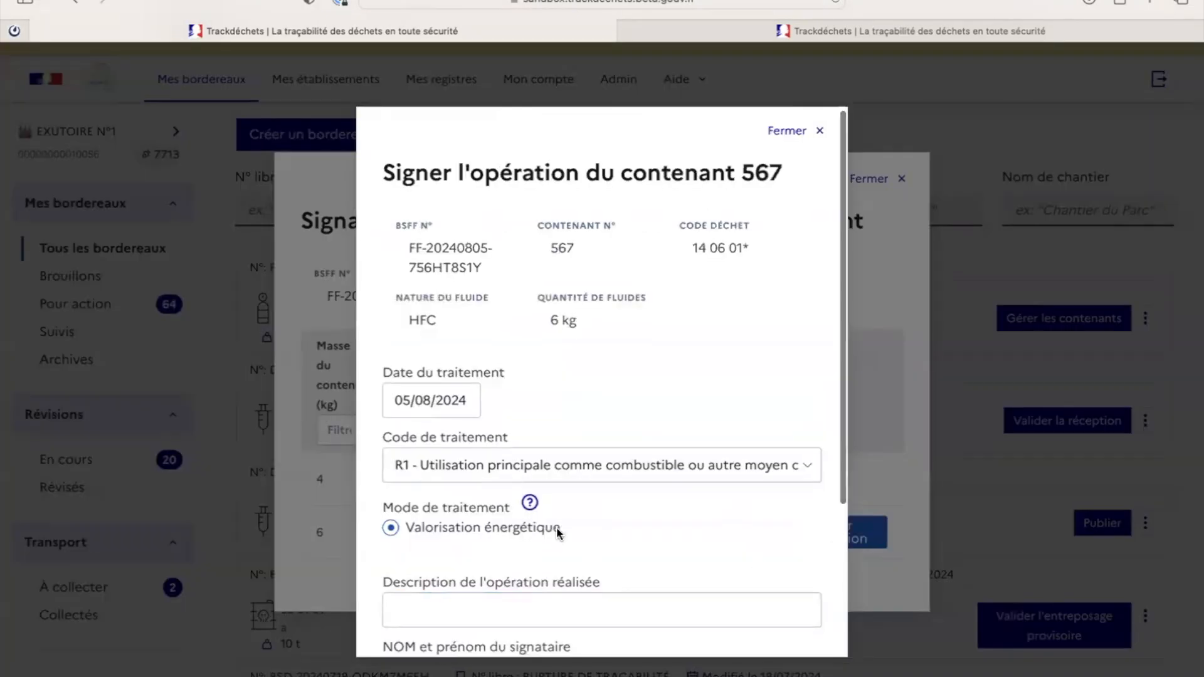
scroll(602, 477, "down", 3)
left_click(526, 418)
type("Valorisation énergétique")
left_click(521, 478)
type("Mr exutoire")
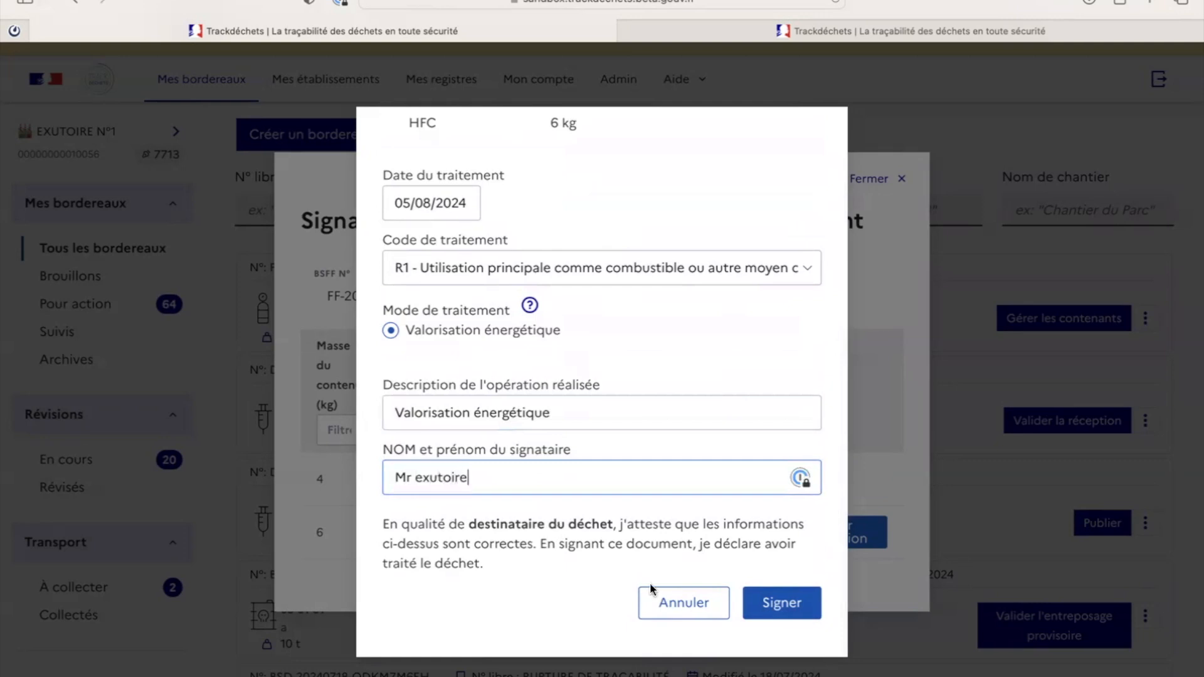
left_click(778, 604)
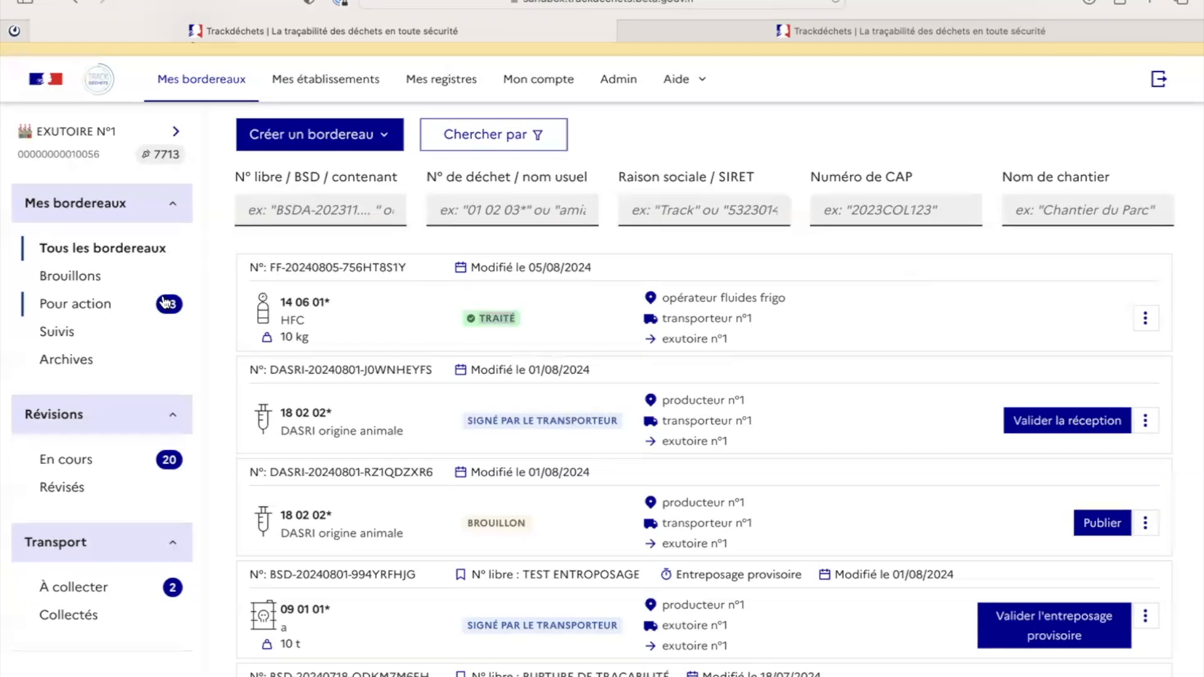
left_click(61, 360)
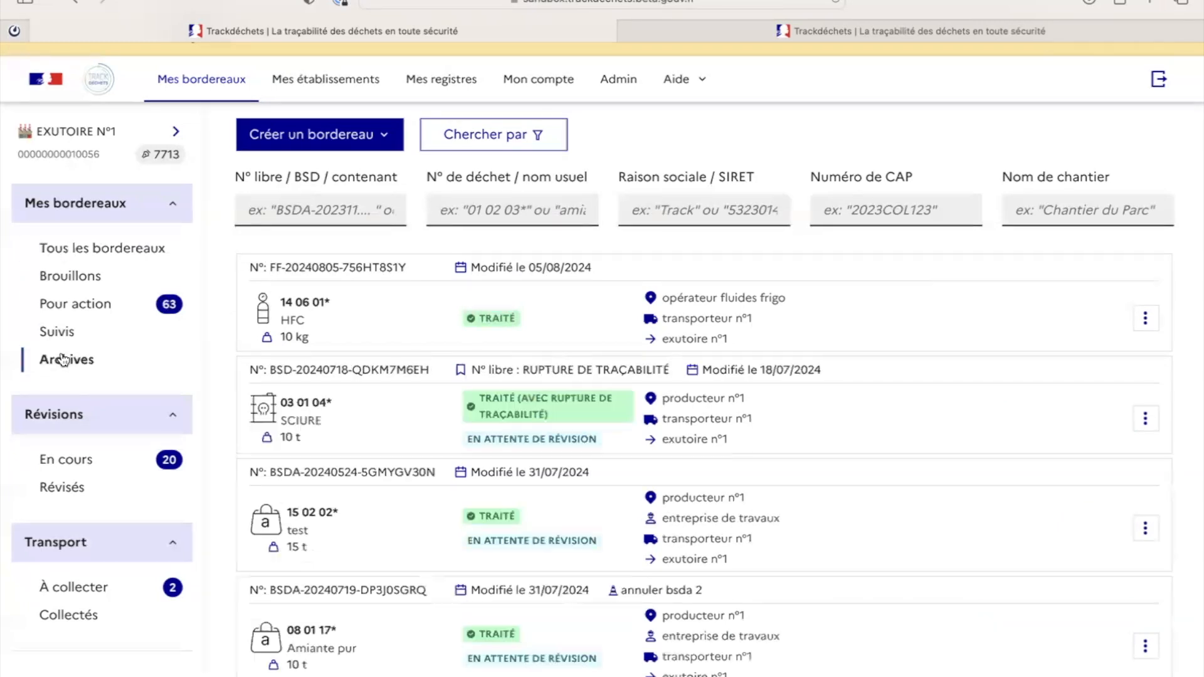
left_click_drag(272, 267, 408, 268)
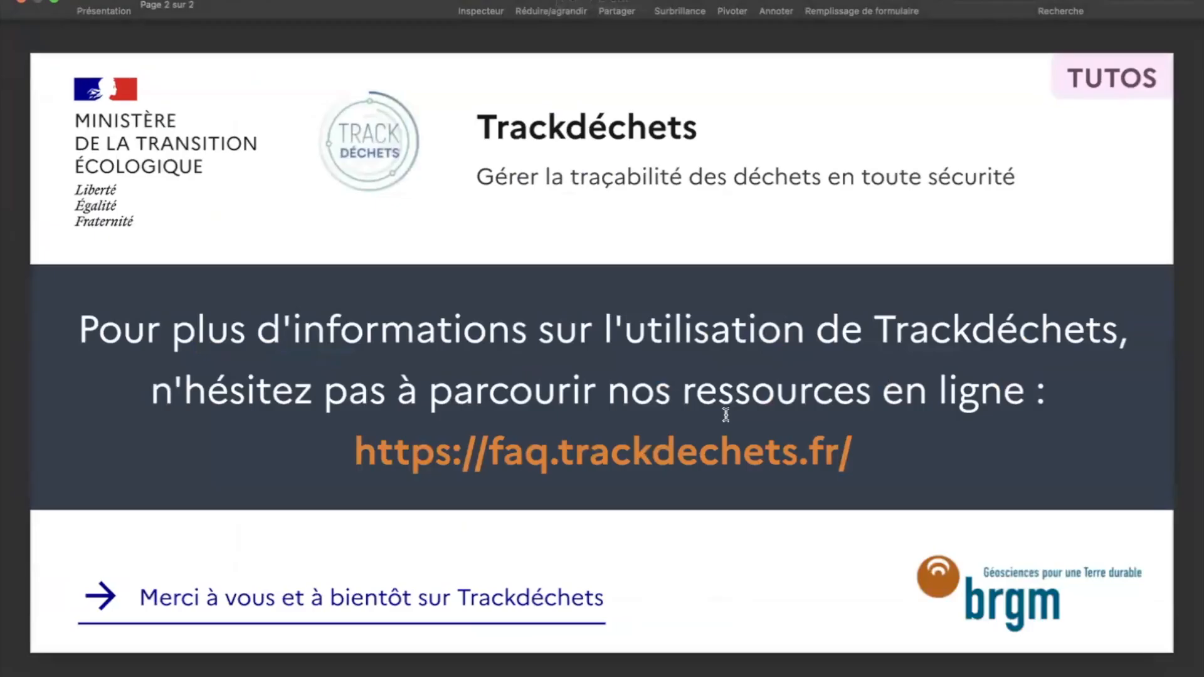